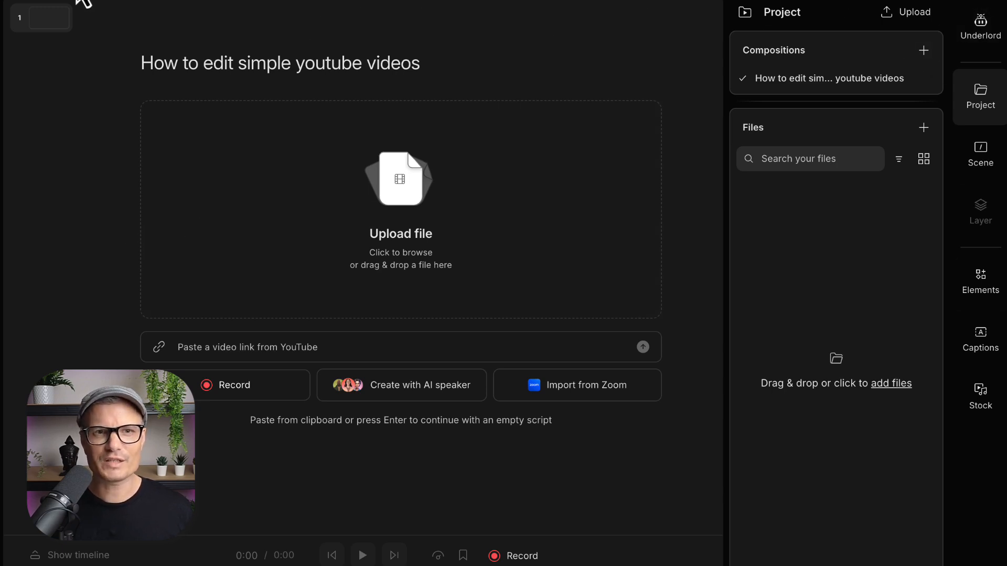
- Check the available new project types in the projects list and reopen the project "How to edit simple youtube videos"
{"action": "left_click", "coordinate": [95, 3]}
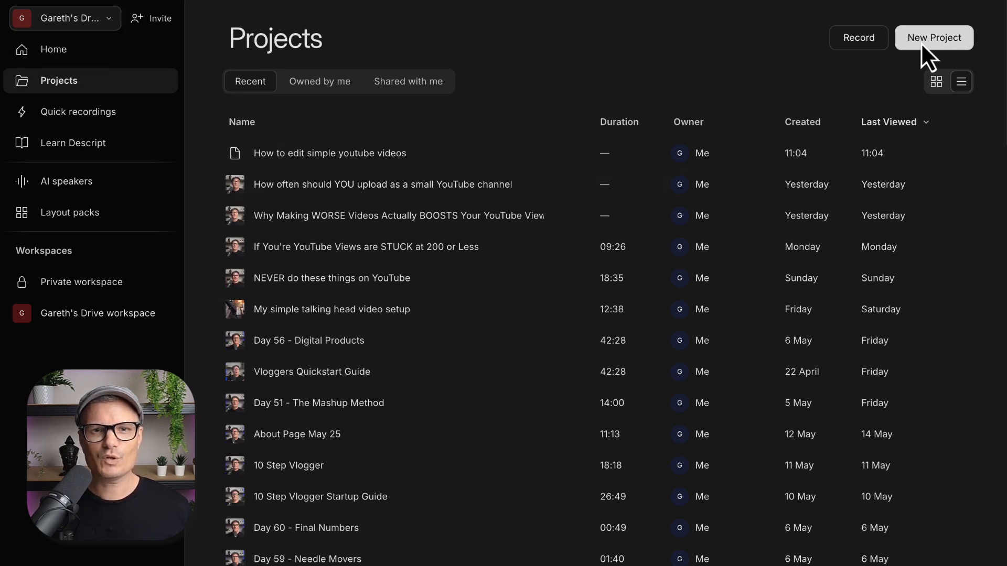
{"action": "left_click", "coordinate": [935, 39]}
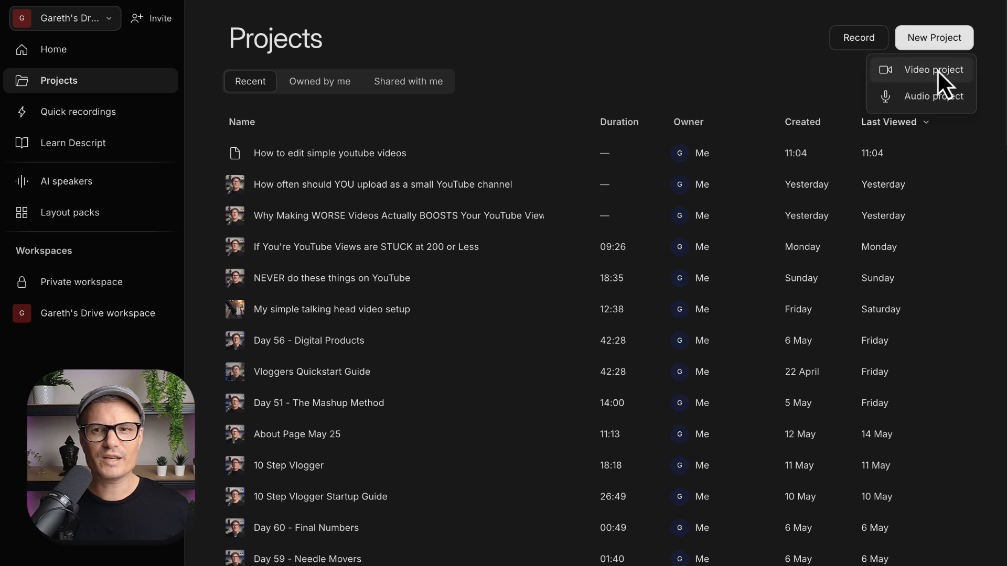
{"action": "left_click", "coordinate": [365, 155]}
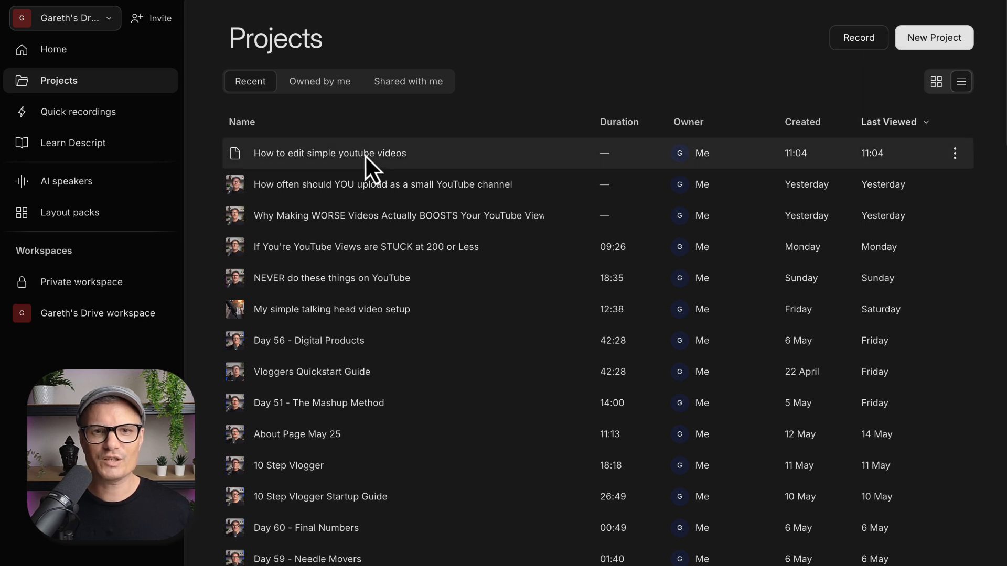
{"action": "left_click", "coordinate": [341, 155]}
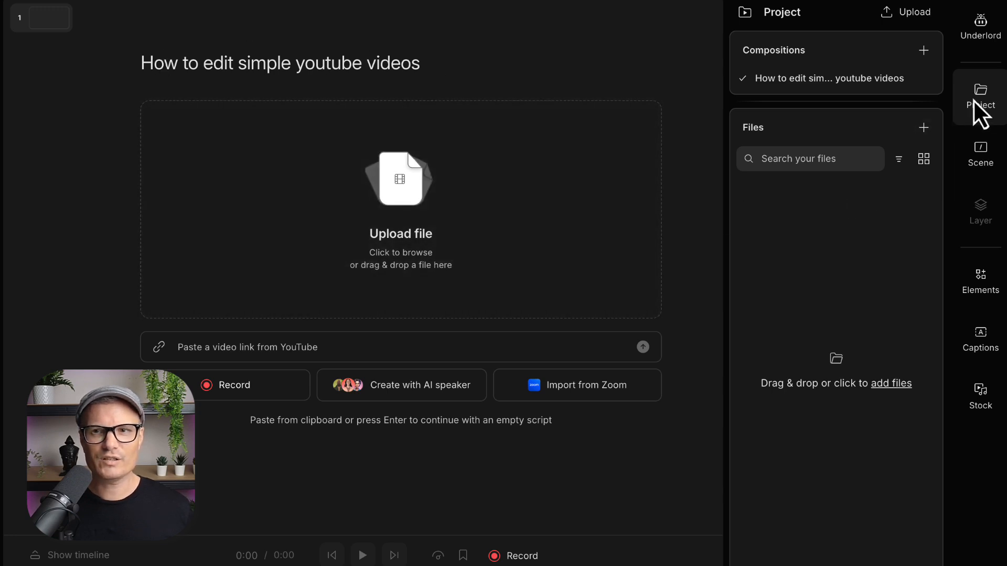
- Add the three DJI MP4 clips from the DJI_001 folder to the project's files
{"action": "left_click", "coordinate": [981, 97]}
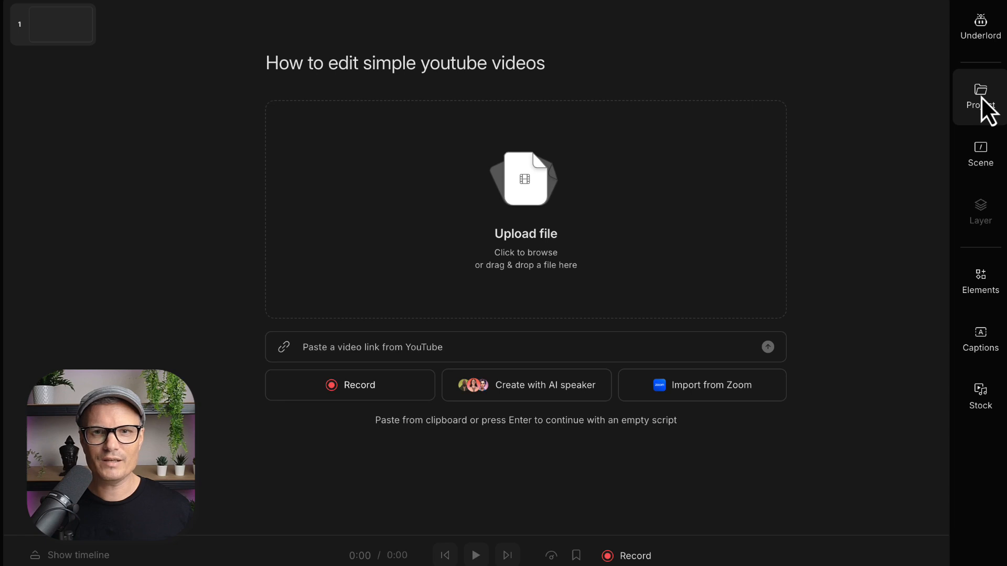
{"action": "left_click", "coordinate": [981, 96]}
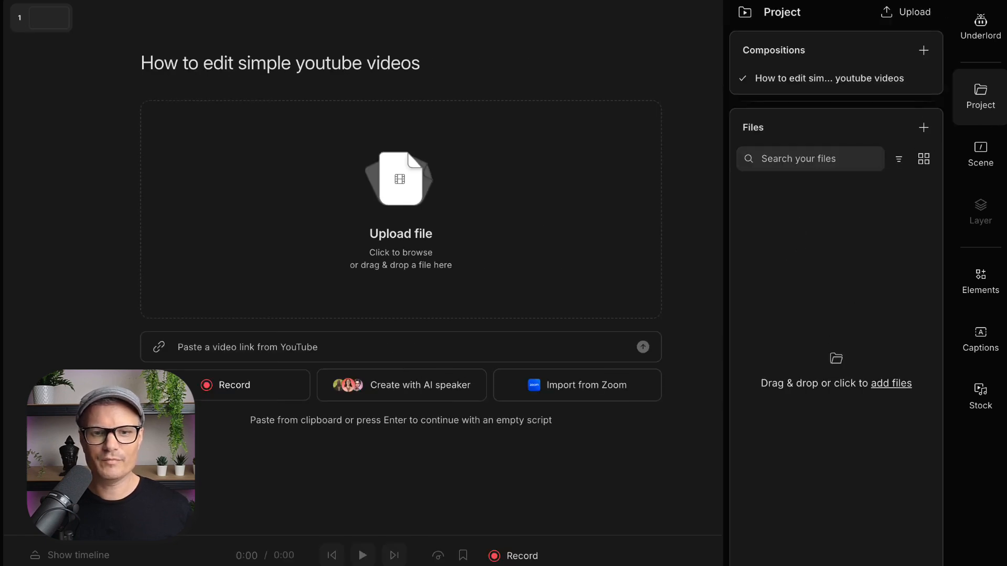
{"action": "left_click", "coordinate": [399, 181]}
{"action": "left_click_drag", "start_coordinate": [624, 76], "coordinate": [394, 38]}
{"action": "left_click", "coordinate": [409, 98]}
{"action": "left_click", "coordinate": [410, 65], "text": "shift"}
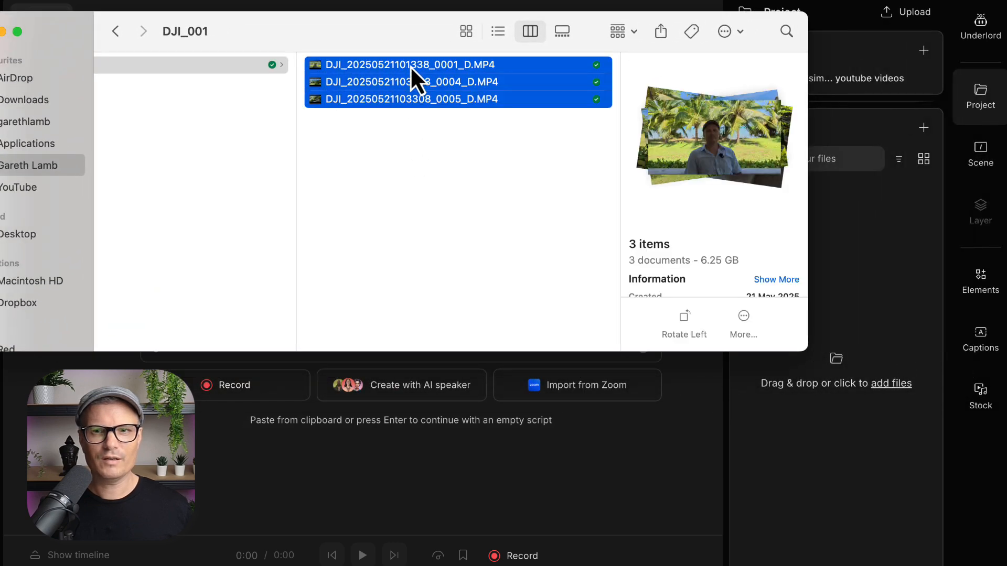
{"action": "left_click_drag", "start_coordinate": [411, 79], "coordinate": [895, 316]}
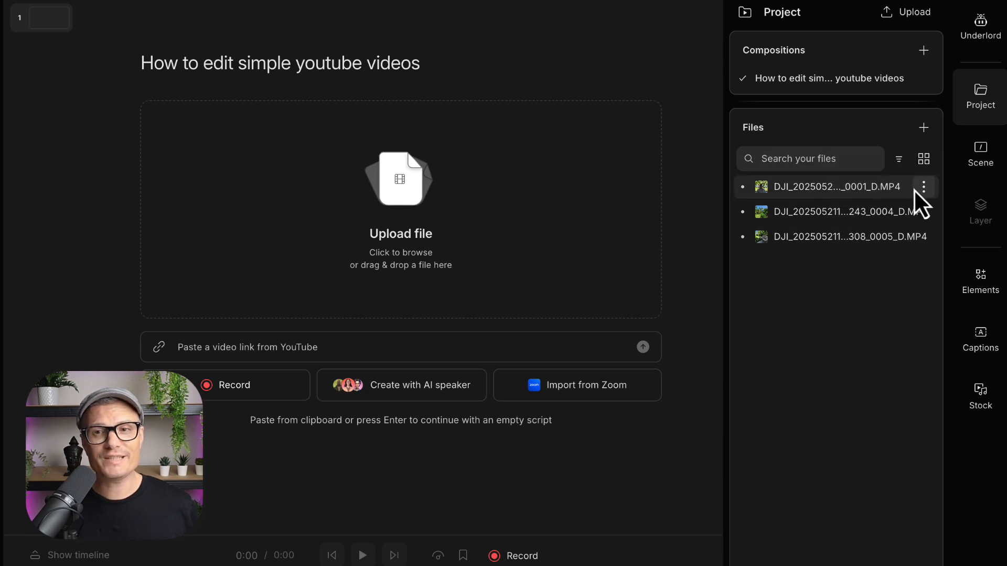
{"action": "left_click_drag", "start_coordinate": [889, 234], "coordinate": [249, 337]}
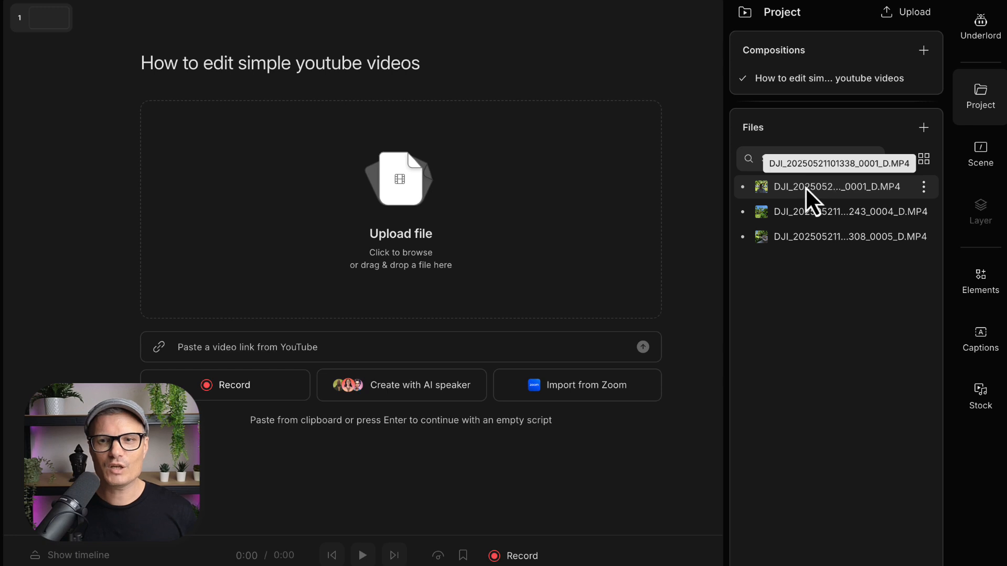
{"action": "left_click_drag", "start_coordinate": [813, 187], "coordinate": [400, 190]}
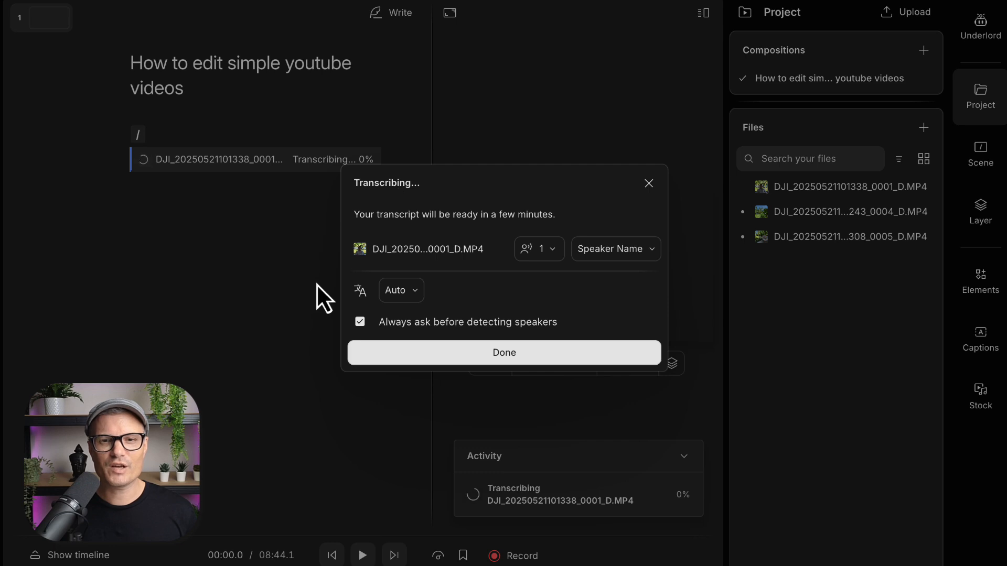
{"action": "left_click", "coordinate": [501, 357]}
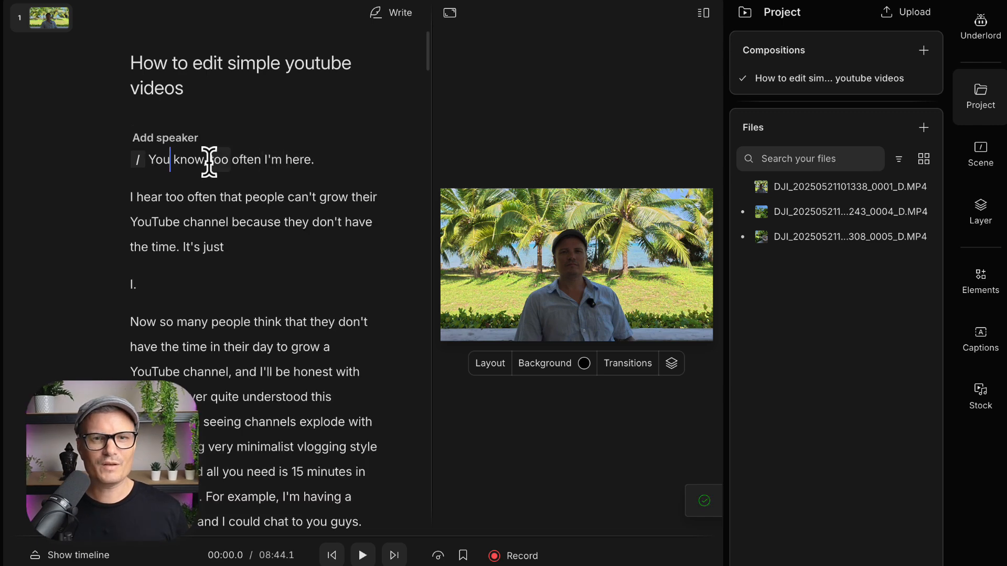
- Select the entire transcript and show its layer properties
{"action": "left_click", "coordinate": [276, 197]}
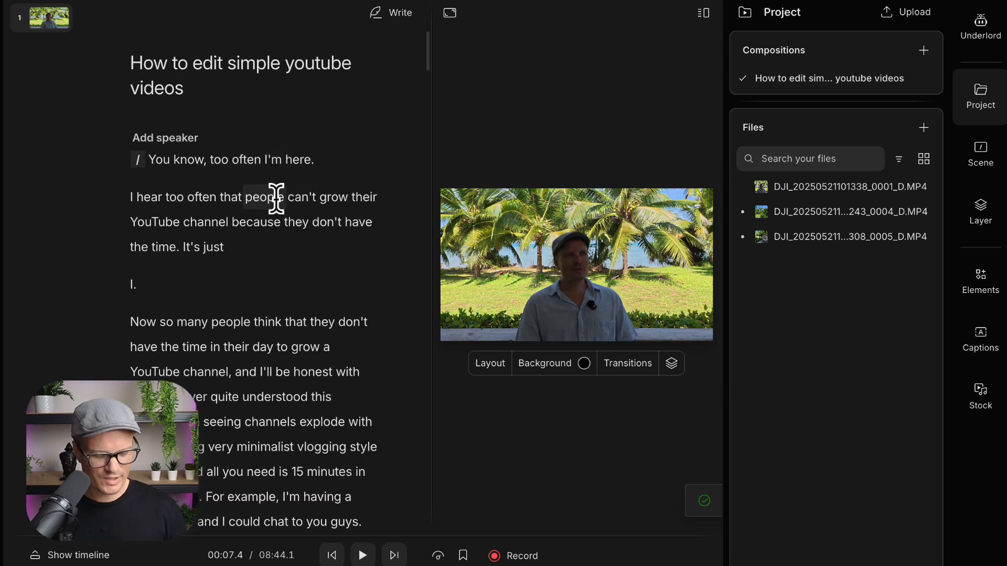
{"action": "key", "text": "ctrl+a"}
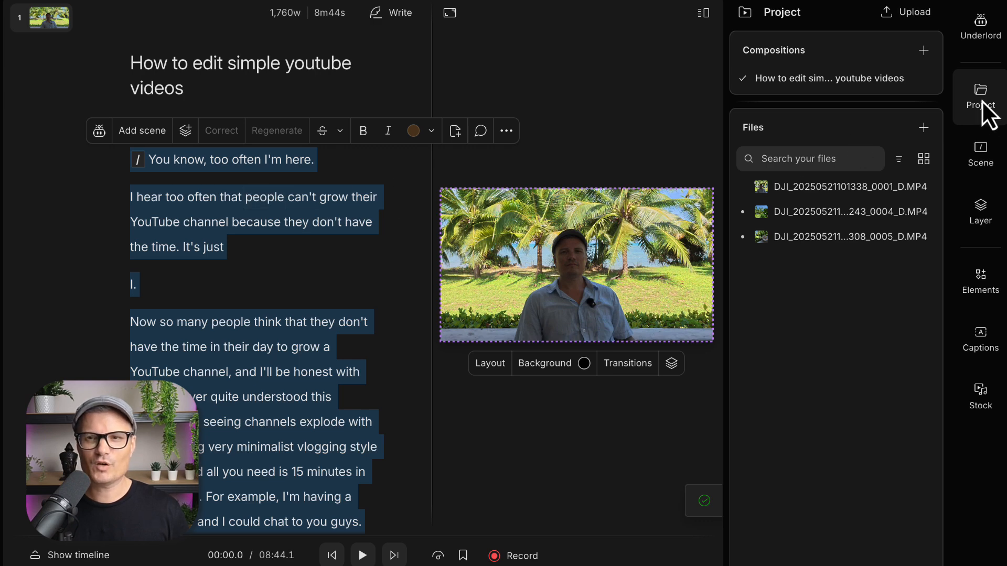
{"action": "left_click", "coordinate": [980, 215]}
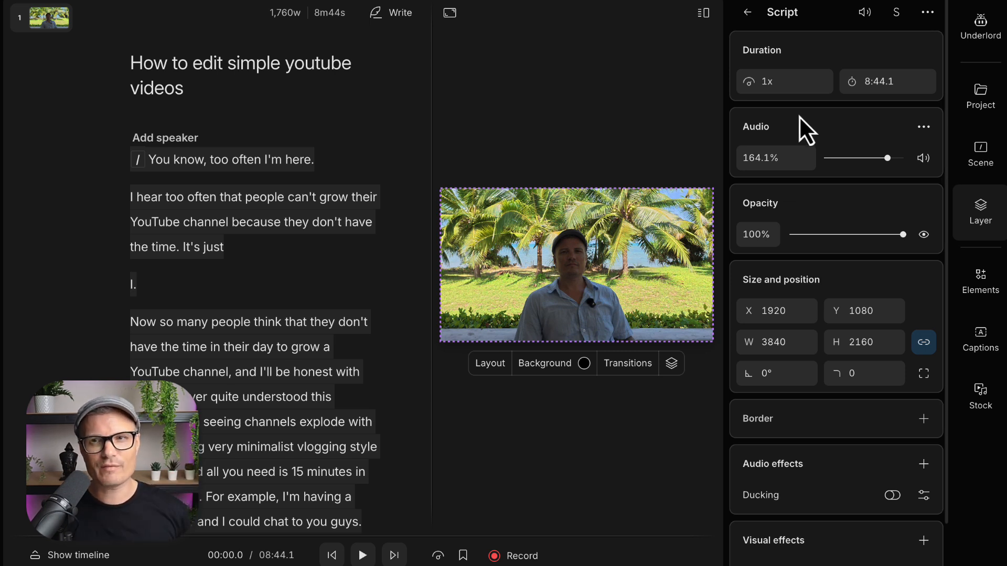
- Examine the Underlord AI tools for improving sound and picture, including Shorten word gaps, Remove retakes, Studio Sound, Eye Contact and Blur speaker background
{"action": "left_click", "coordinate": [973, 41]}
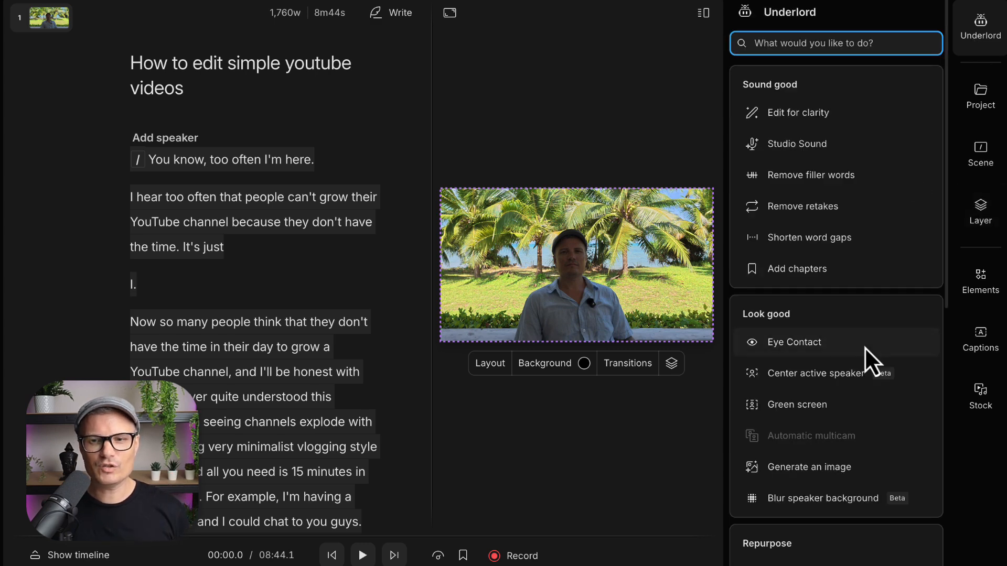
{"action": "scroll", "coordinate": [849, 378], "scroll_direction": "down", "scroll_amount": 1}
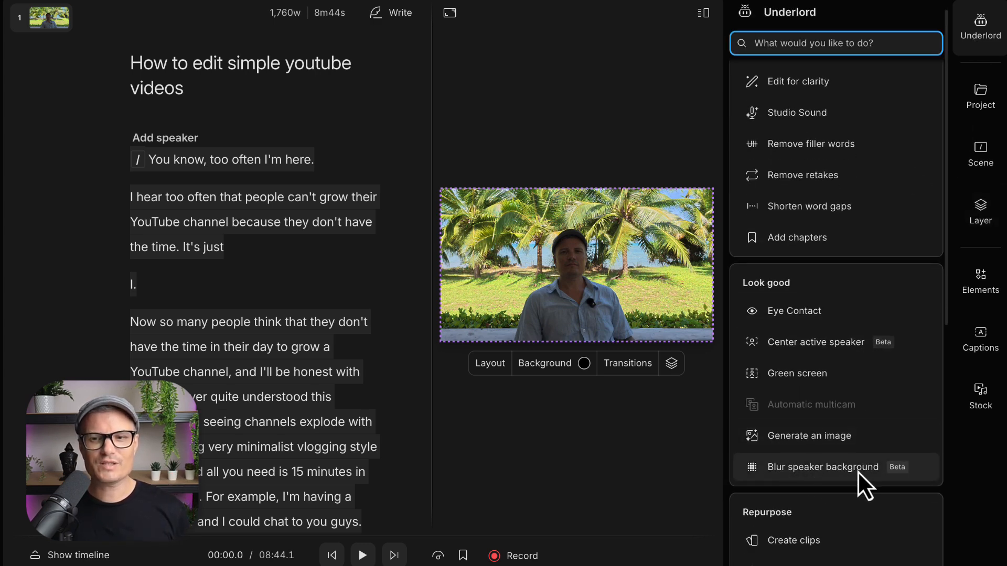
{"action": "mouse_move", "coordinate": [848, 472]}
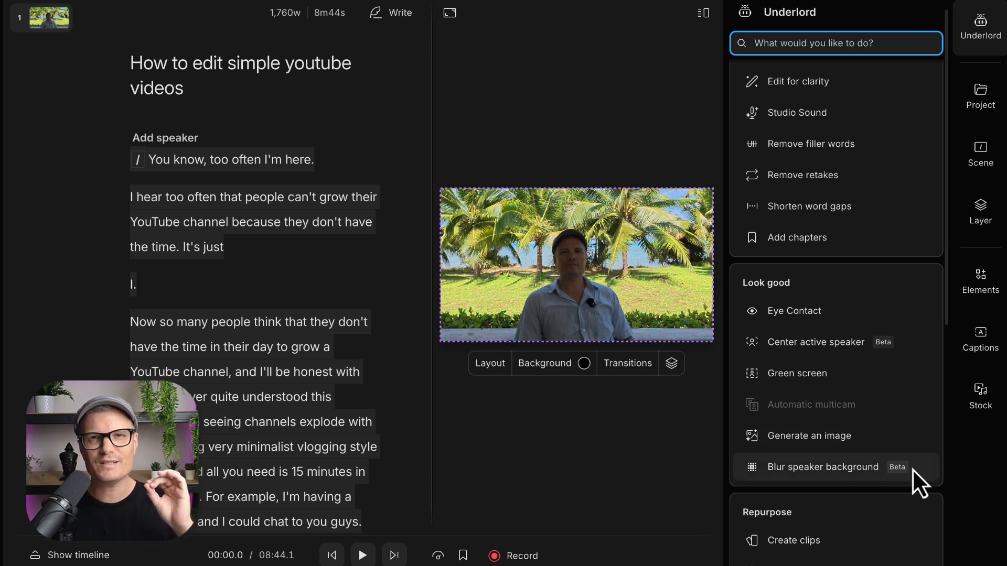
{"action": "mouse_move", "coordinate": [911, 468]}
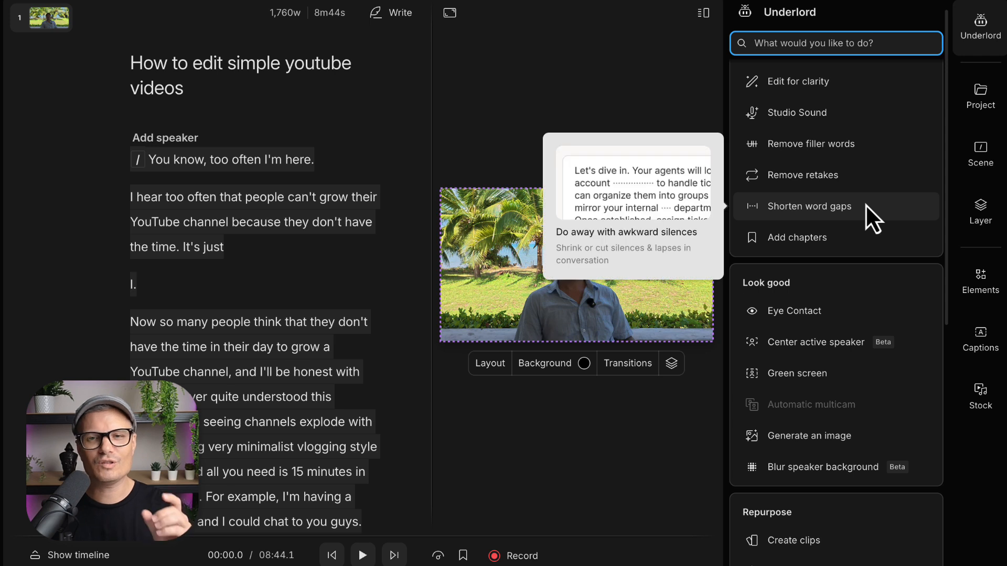
{"action": "mouse_move", "coordinate": [845, 167]}
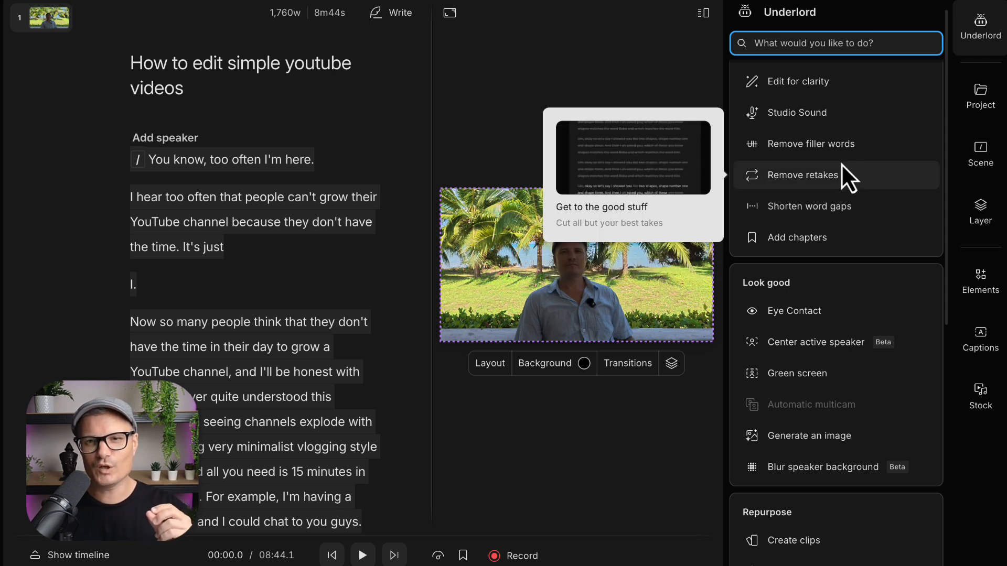
{"action": "mouse_move", "coordinate": [867, 144]}
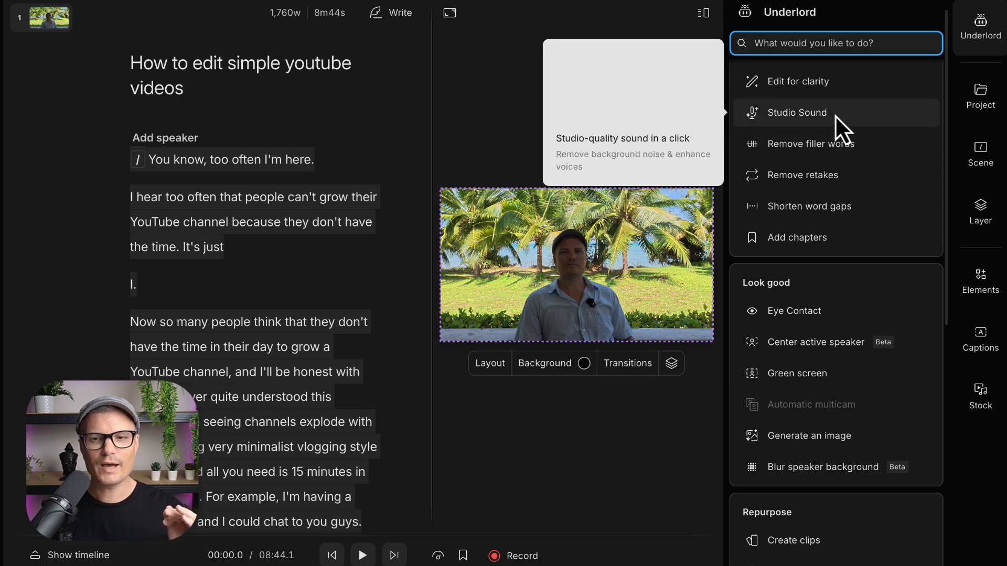
{"action": "mouse_move", "coordinate": [835, 197]}
{"action": "mouse_move", "coordinate": [817, 326]}
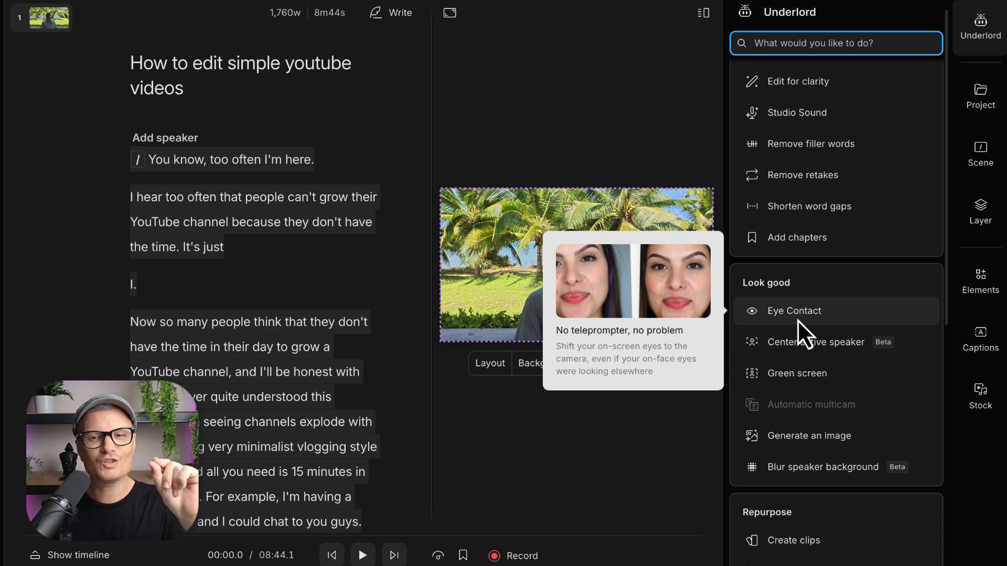
{"action": "scroll", "coordinate": [825, 319], "scroll_direction": "down", "scroll_amount": 3}
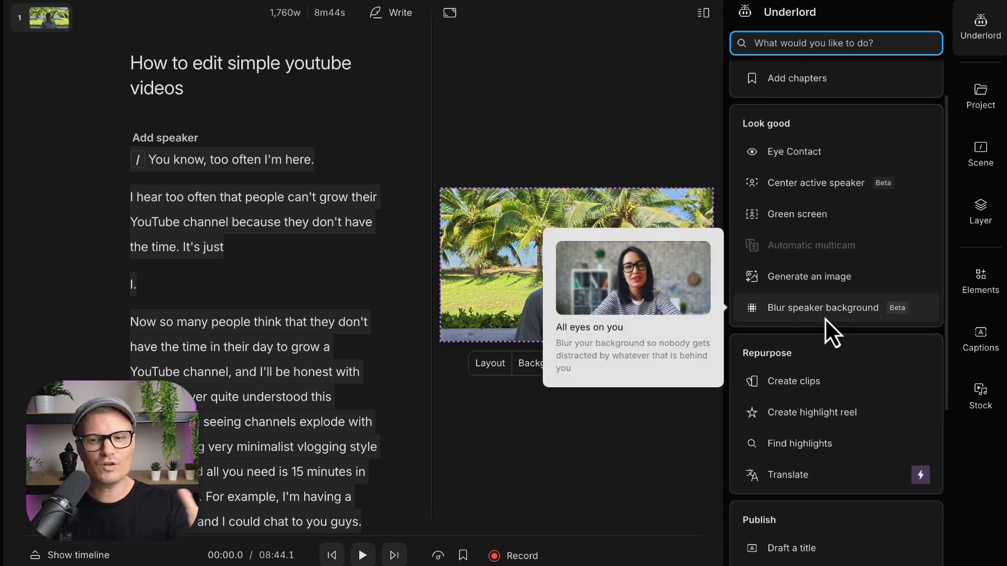
{"action": "scroll", "coordinate": [831, 332], "scroll_direction": "up", "scroll_amount": 4}
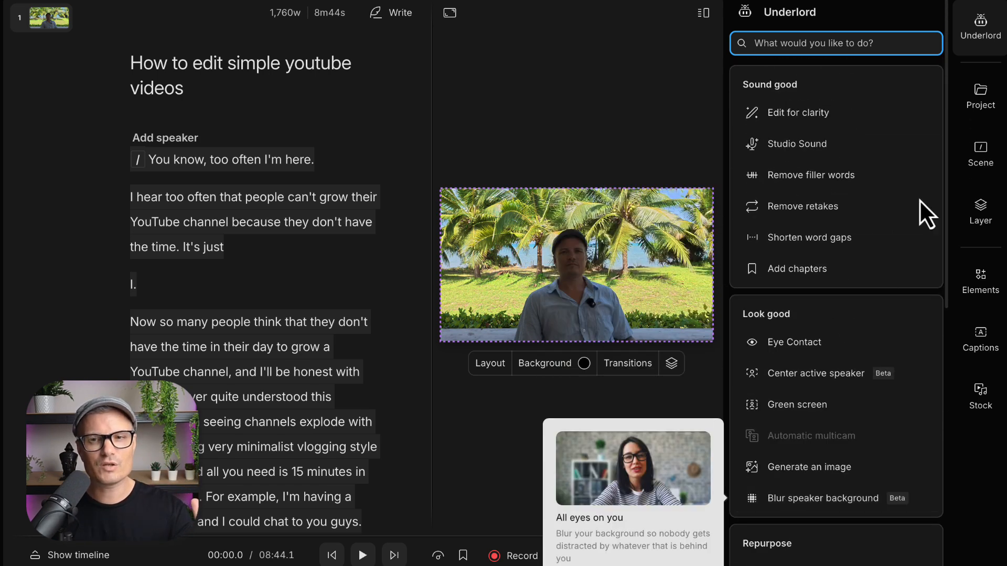
- Add the Studio Sound audio effect to the selected script layer
{"action": "left_click", "coordinate": [980, 209]}
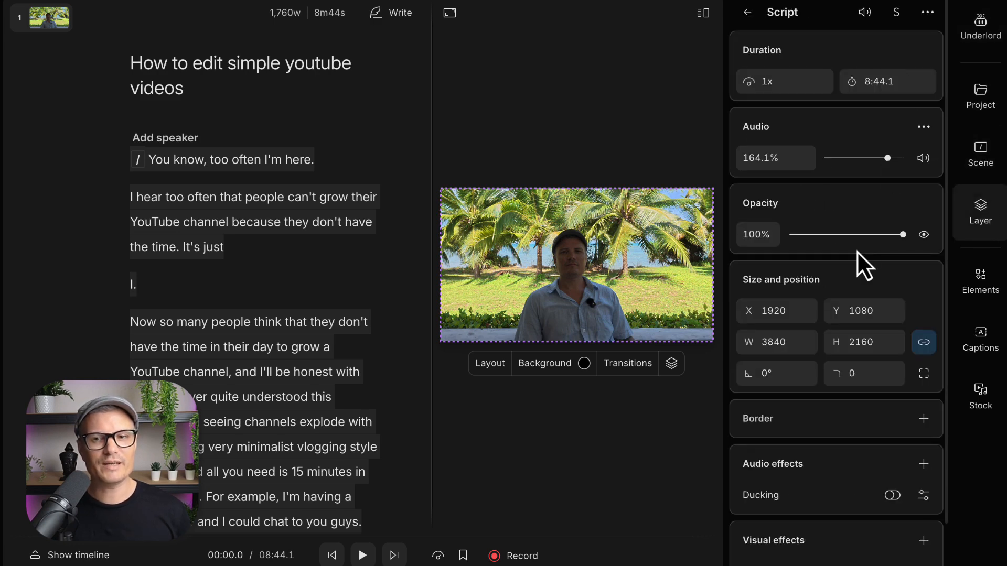
{"action": "scroll", "coordinate": [856, 251], "scroll_direction": "down", "scroll_amount": 1}
{"action": "left_click", "coordinate": [924, 402]}
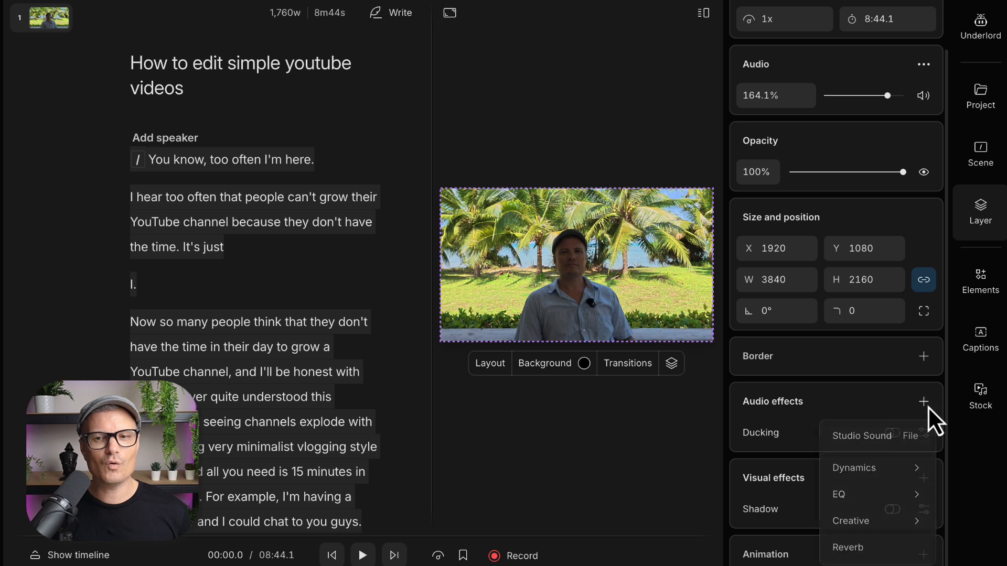
{"action": "left_click", "coordinate": [862, 436]}
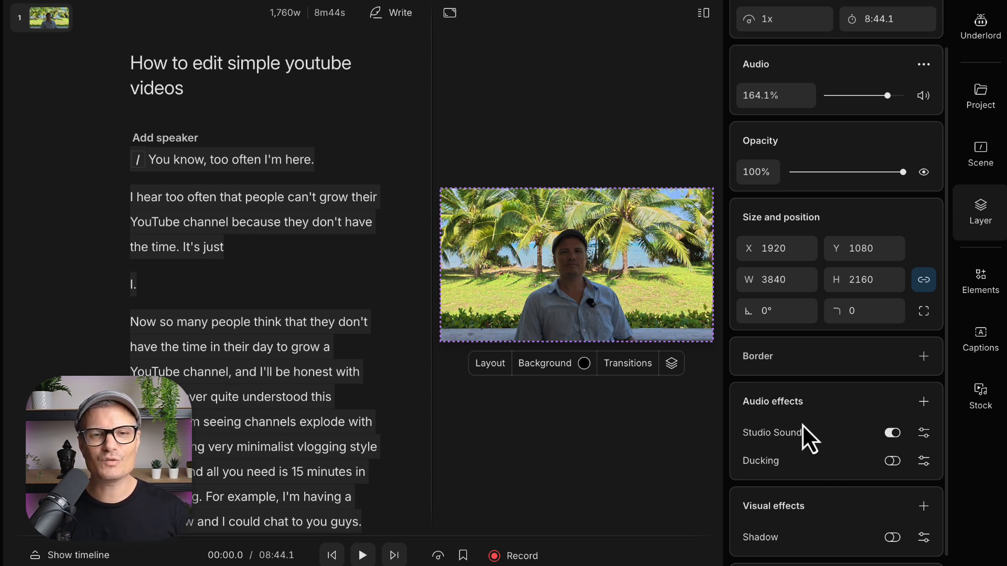
- Play the opening of the clip to hear the audio with Studio Sound applied
{"action": "key", "text": "ctrl+a"}
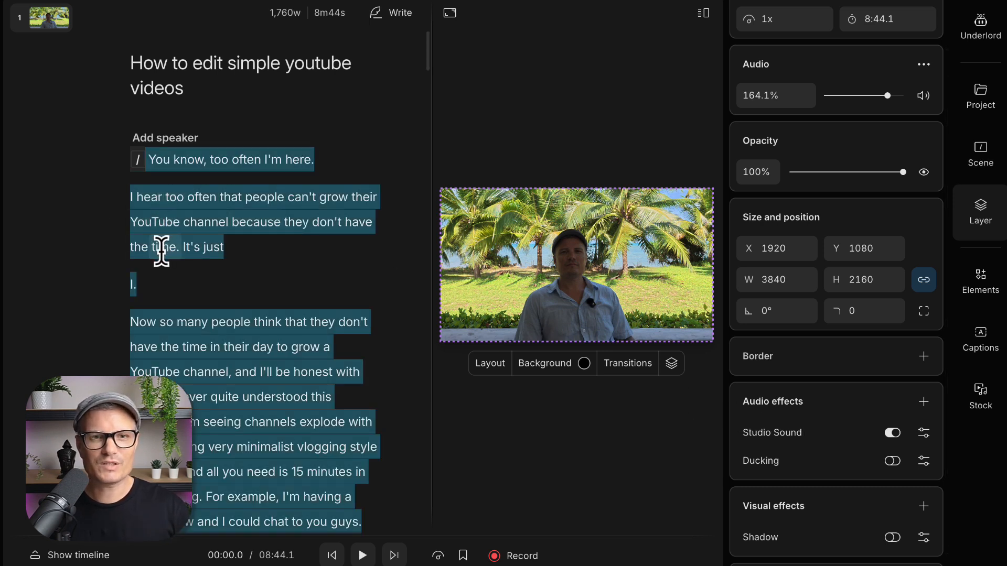
{"action": "left_click", "coordinate": [137, 195]}
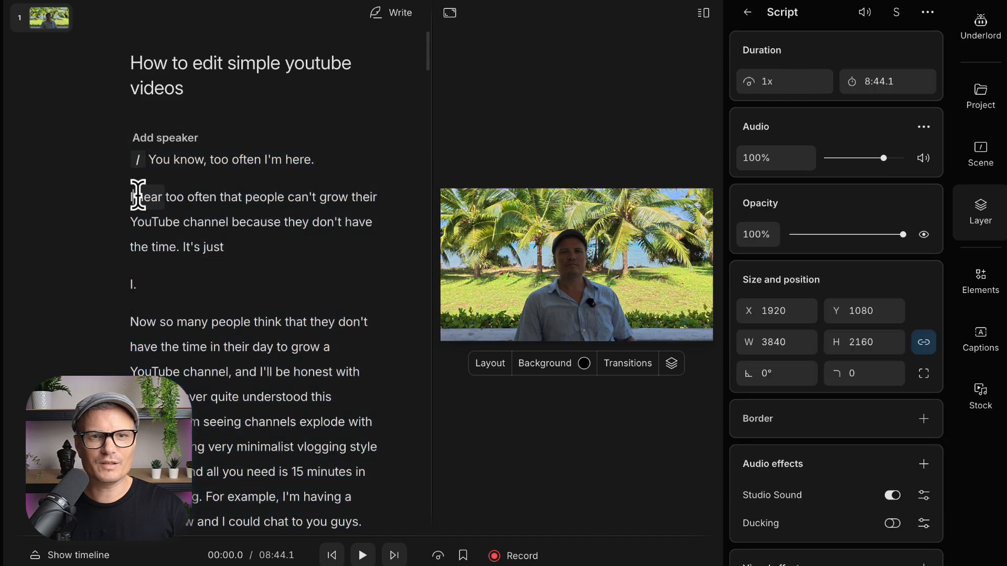
{"action": "key", "text": "space"}
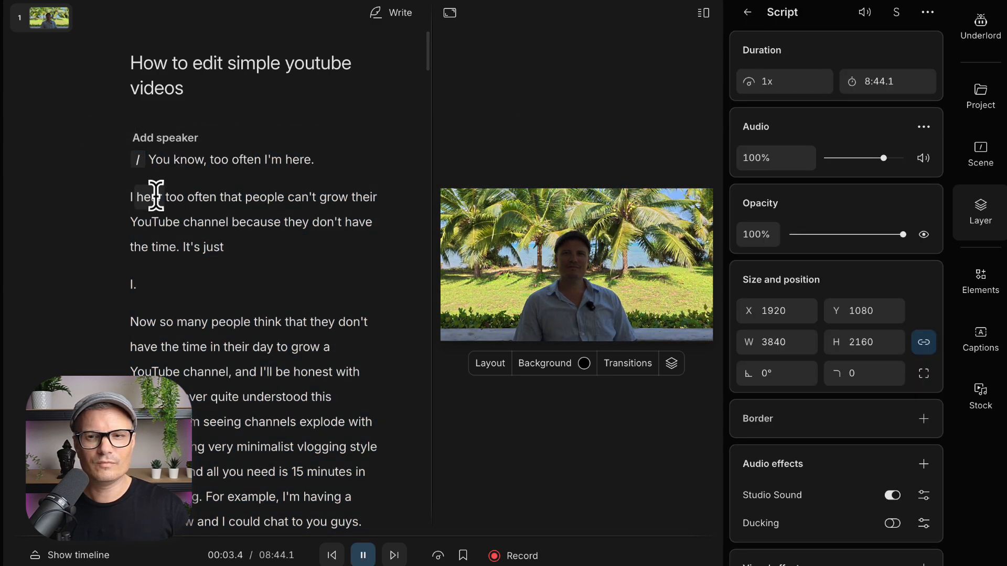
{"action": "key", "text": "XF86AudioRaiseVolume"}
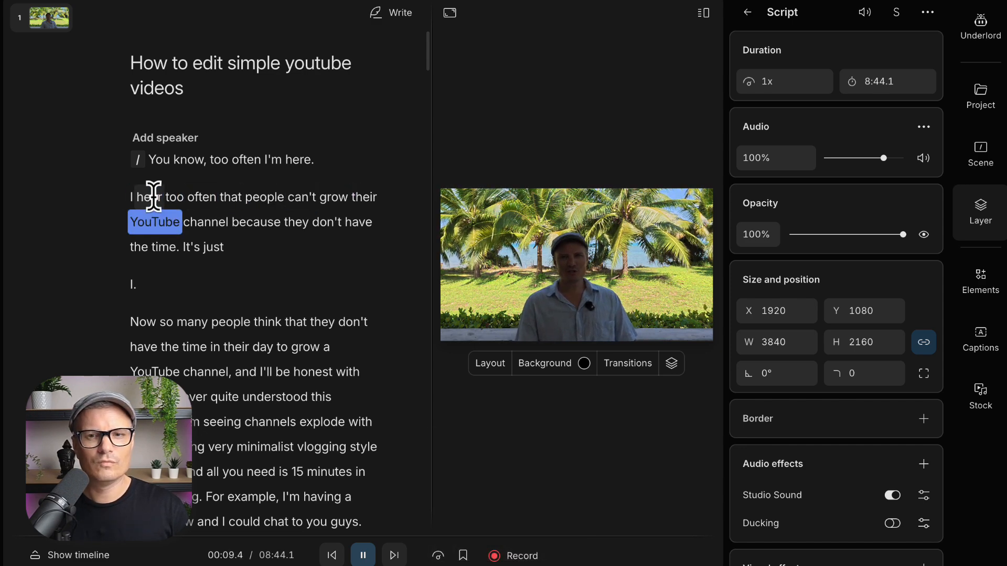
{"action": "key", "text": "space"}
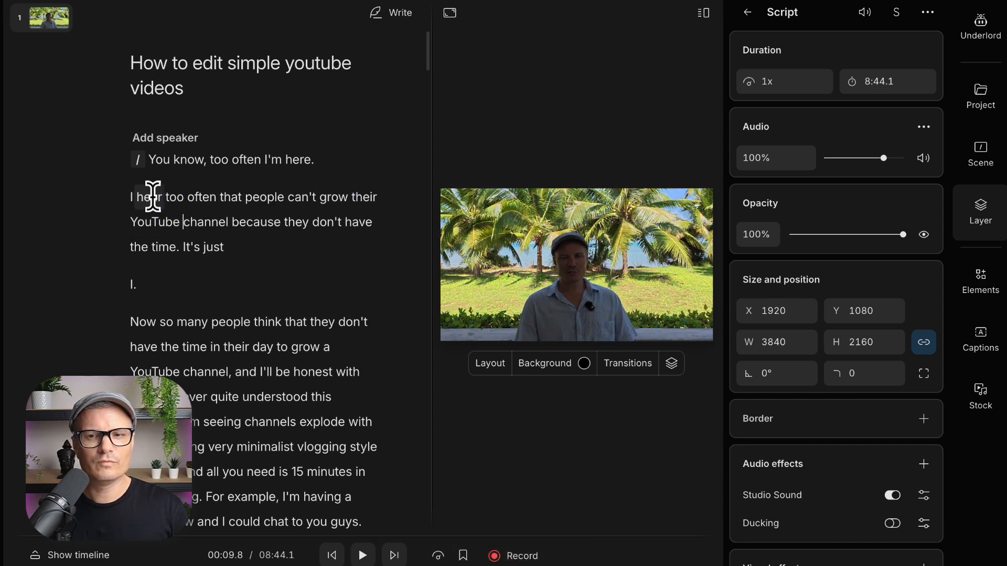
- Add a Compressor audio effect to the script layer and set its preset to Classic Voiceover
{"action": "left_click", "coordinate": [923, 464]}
{"action": "mouse_move", "coordinate": [882, 350]}
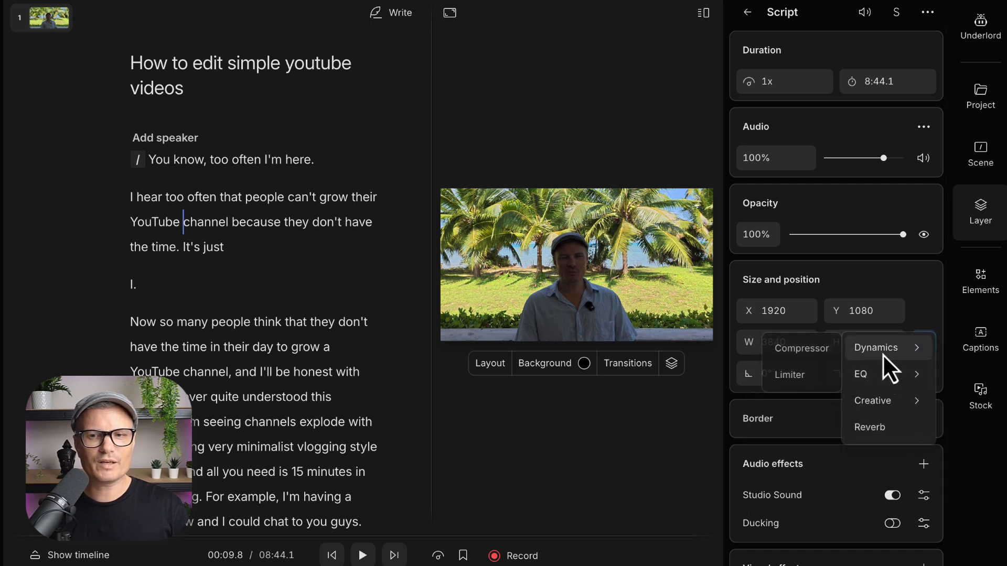
{"action": "left_click", "coordinate": [797, 348]}
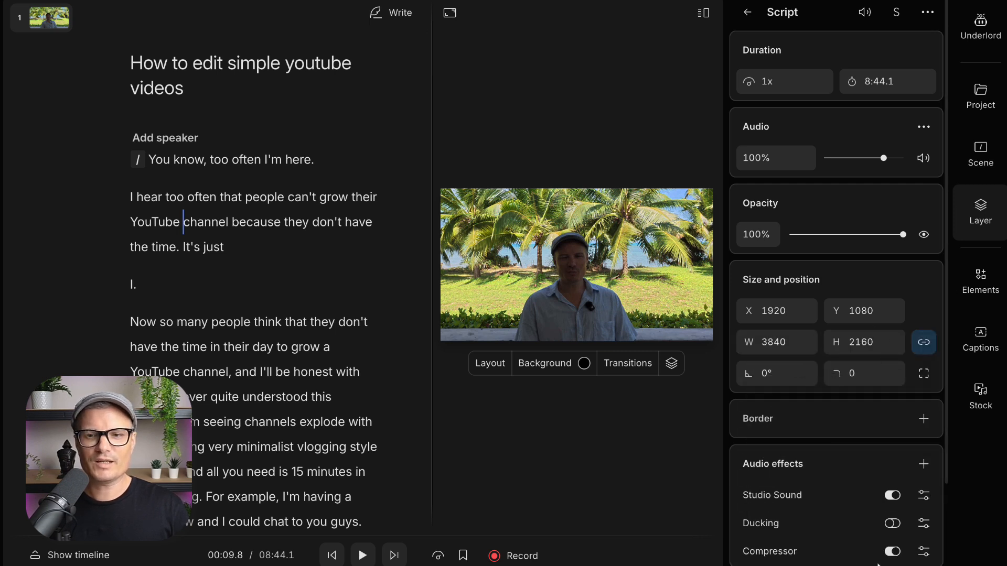
{"action": "left_click", "coordinate": [924, 553]}
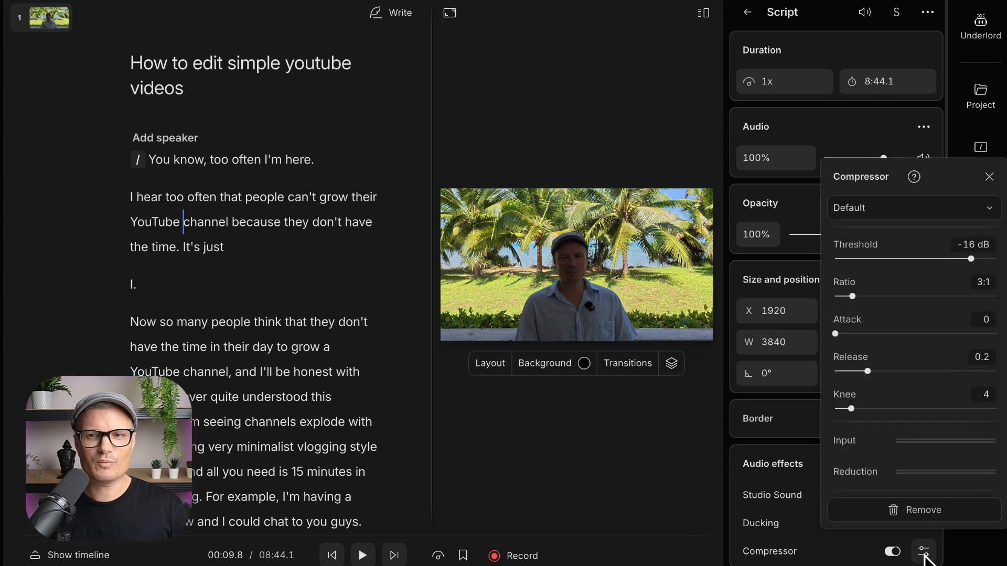
{"action": "left_click", "coordinate": [931, 207]}
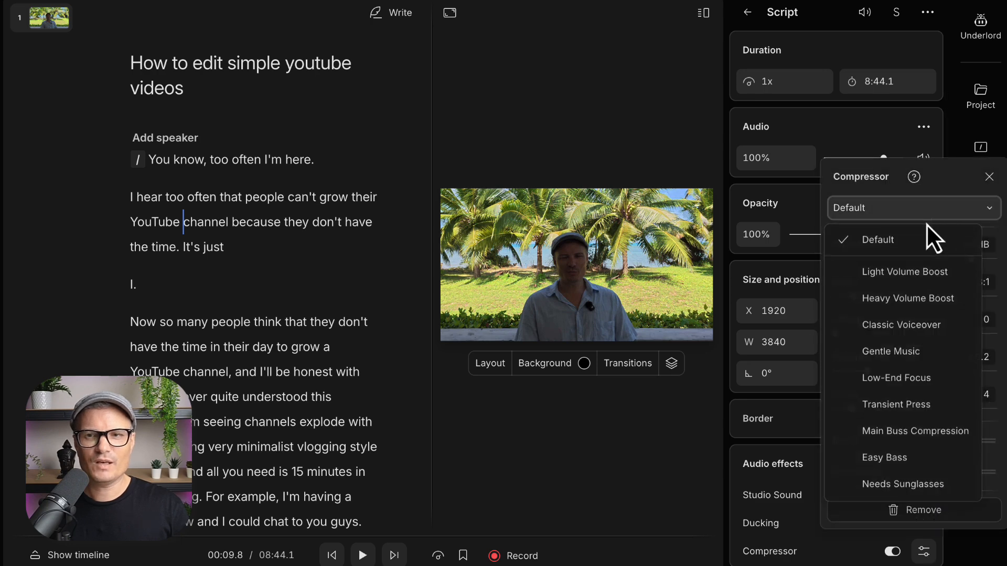
{"action": "left_click", "coordinate": [912, 327]}
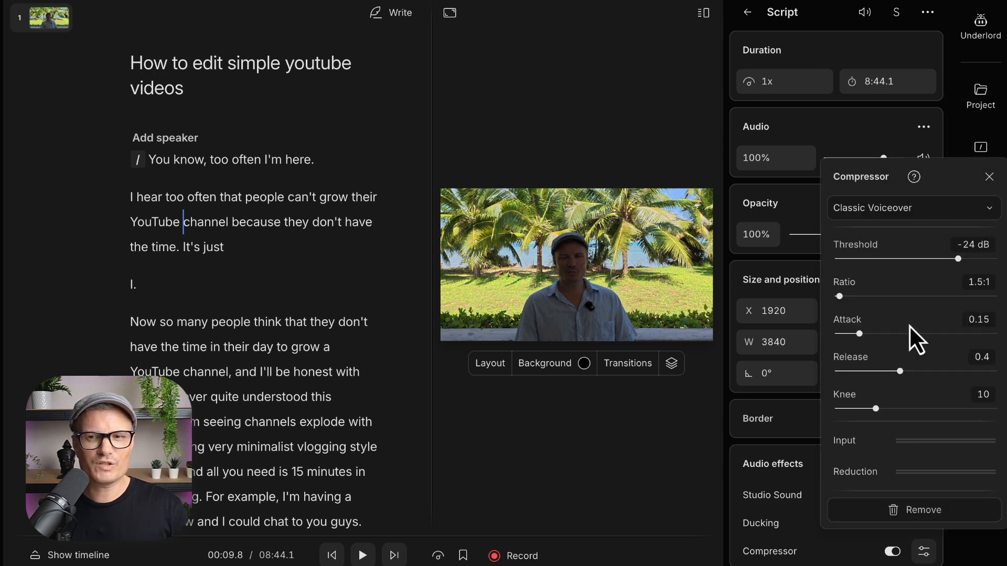
{"action": "left_click", "coordinate": [989, 177]}
- Play the passage starting at "I hear too often" to hear the audio with the Compressor applied
{"action": "left_click", "coordinate": [129, 196]}
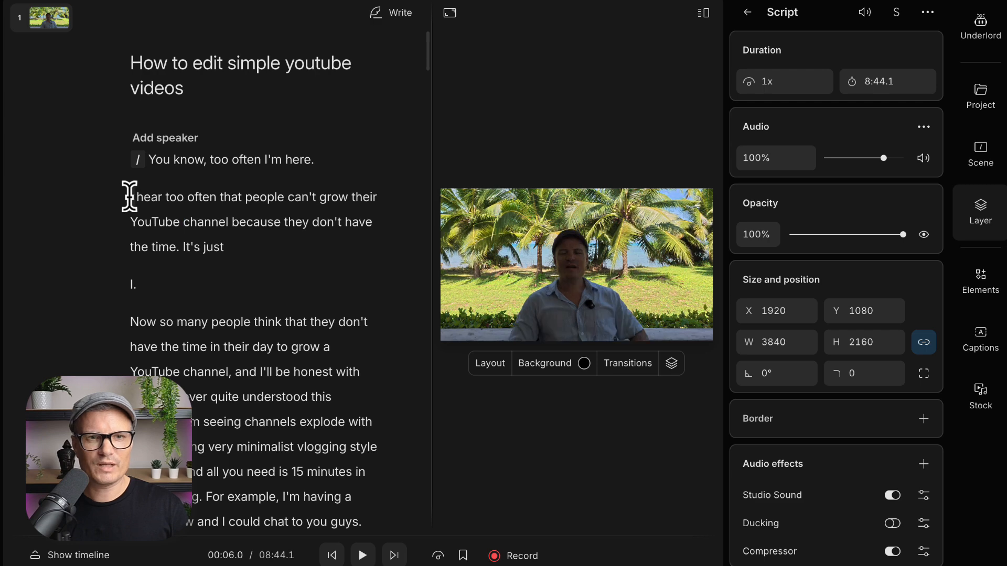
{"action": "key", "text": "space"}
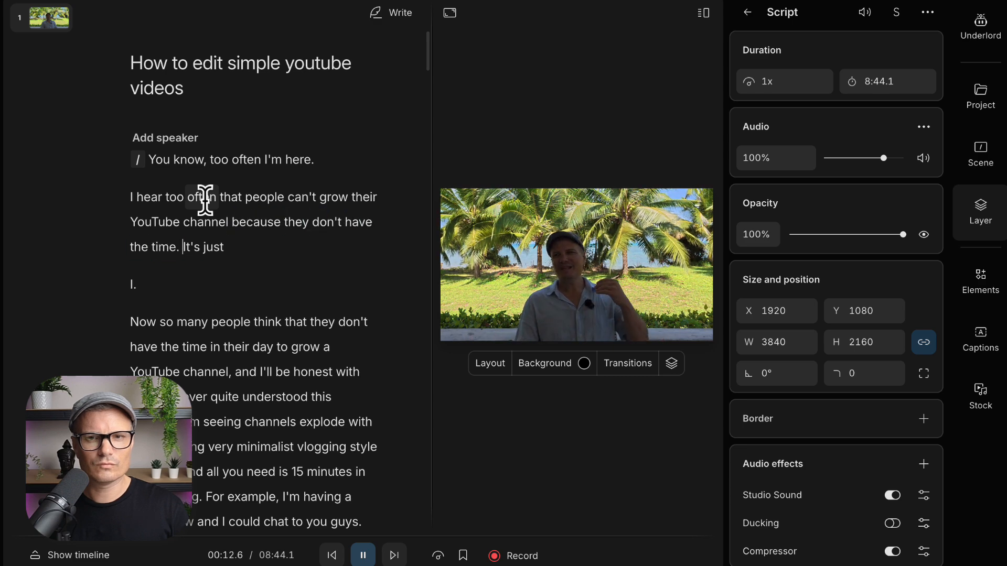
{"action": "key", "text": "space"}
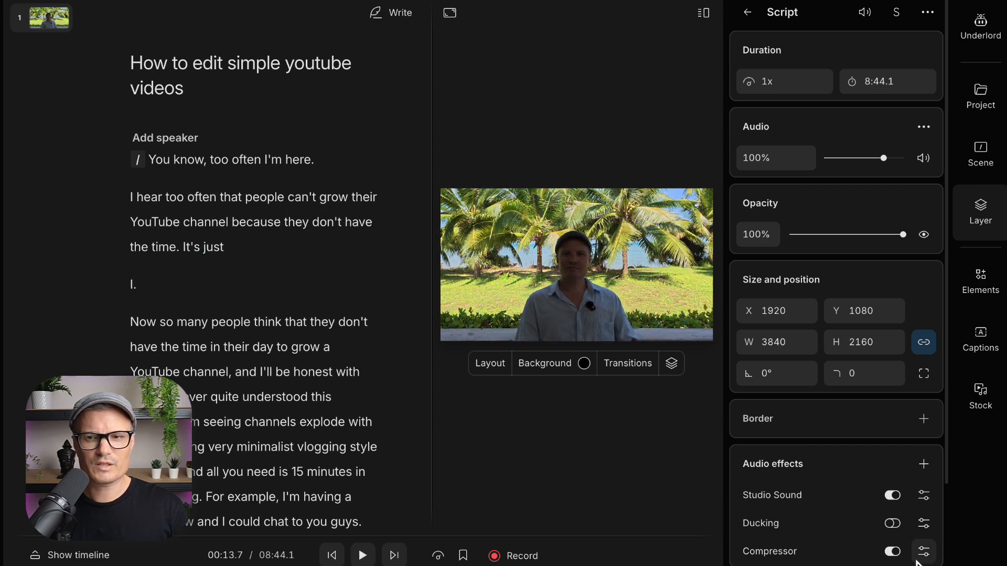
- Turn off the Compressor and replay the passage from "I hear too often" at a higher system volume to compare the sound
{"action": "left_click", "coordinate": [130, 197]}
{"action": "key", "text": "space"}
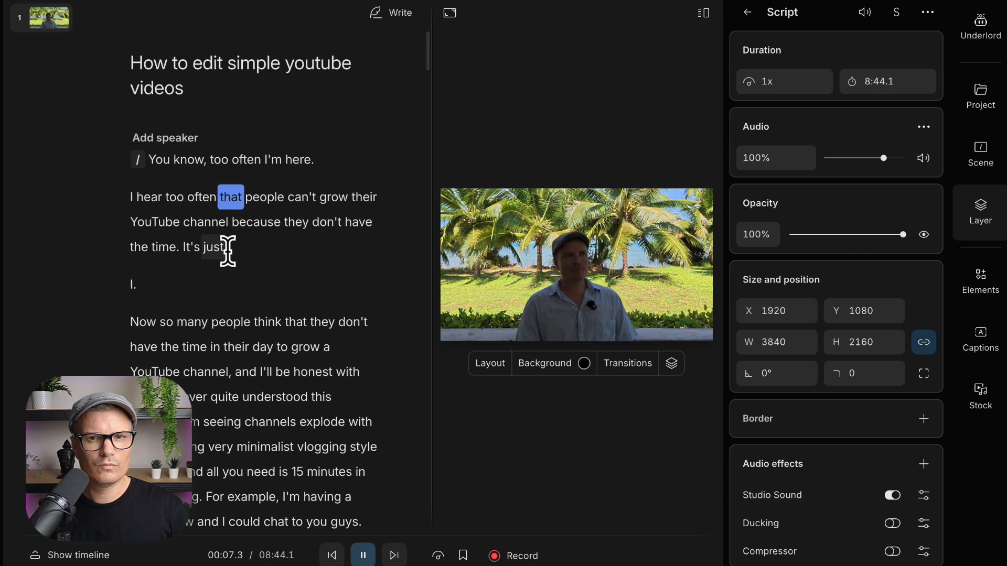
{"action": "scroll", "coordinate": [231, 247], "scroll_direction": "up", "scroll_amount": 2}
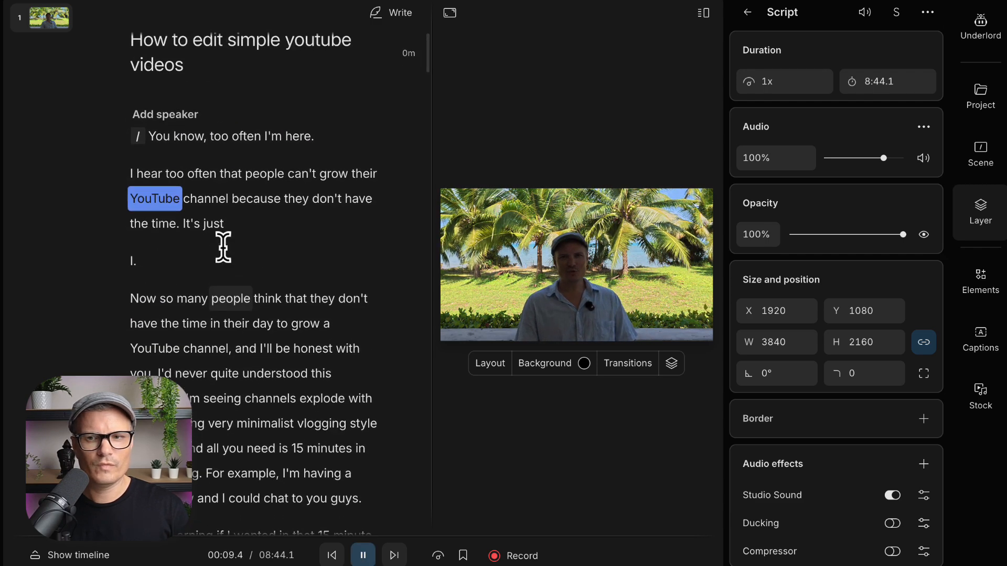
{"action": "key", "text": "XF86AudioRaiseVolume"}
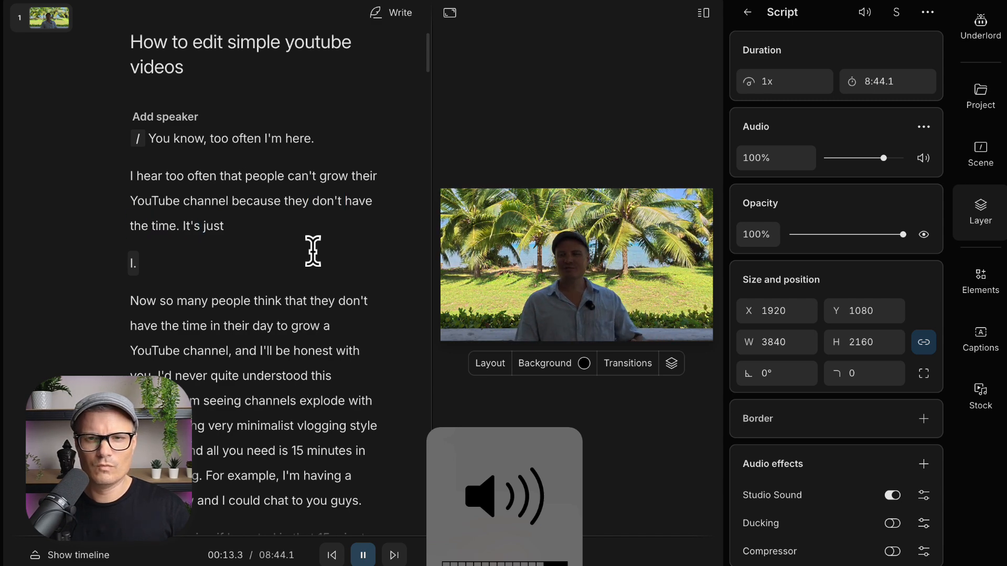
{"action": "key", "text": "XF86AudioRaiseVolume"}
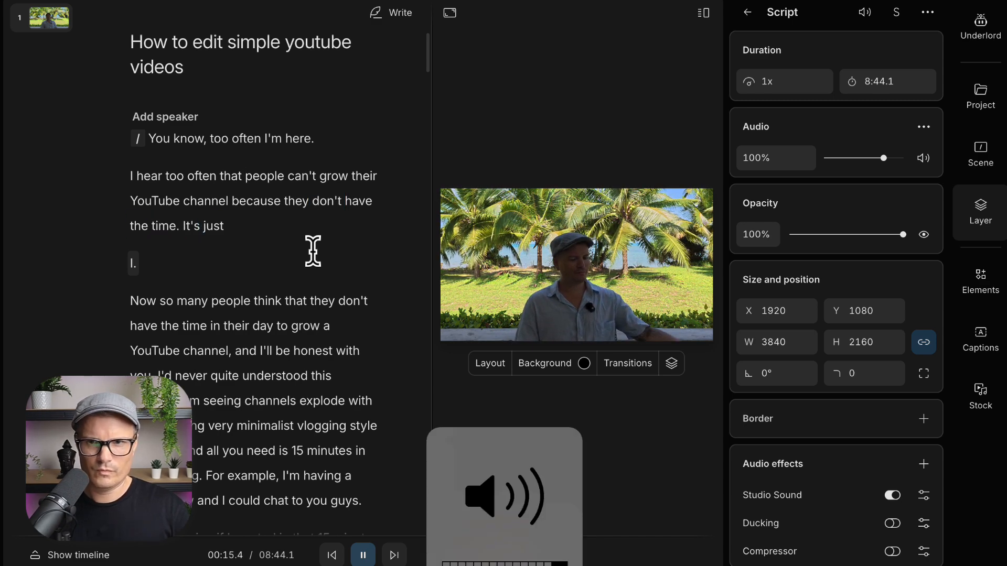
{"action": "key", "text": "space"}
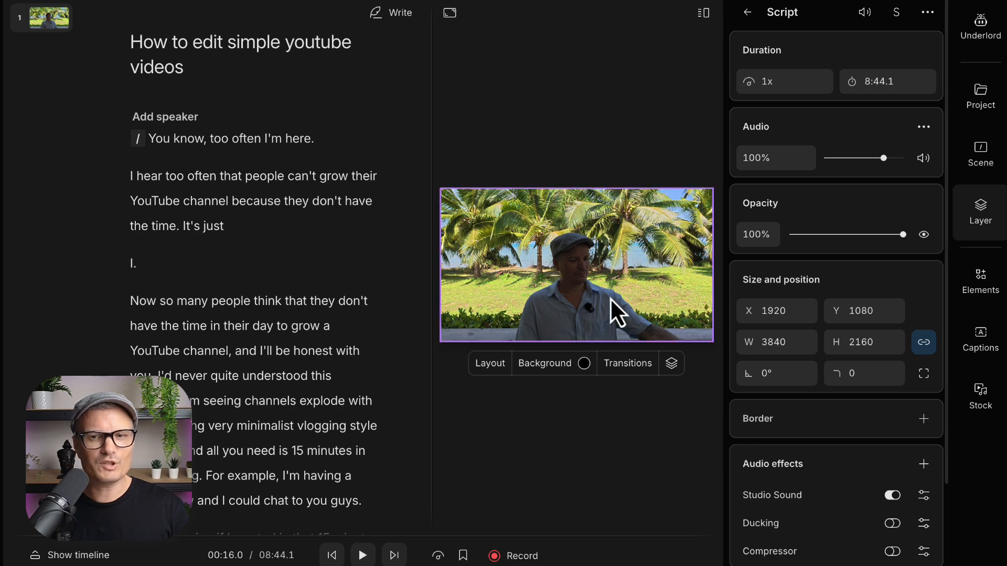
- Play the same passage with Studio Sound switched off to hear the raw audio, and switch the effect back on
{"action": "mouse_move", "coordinate": [889, 496]}
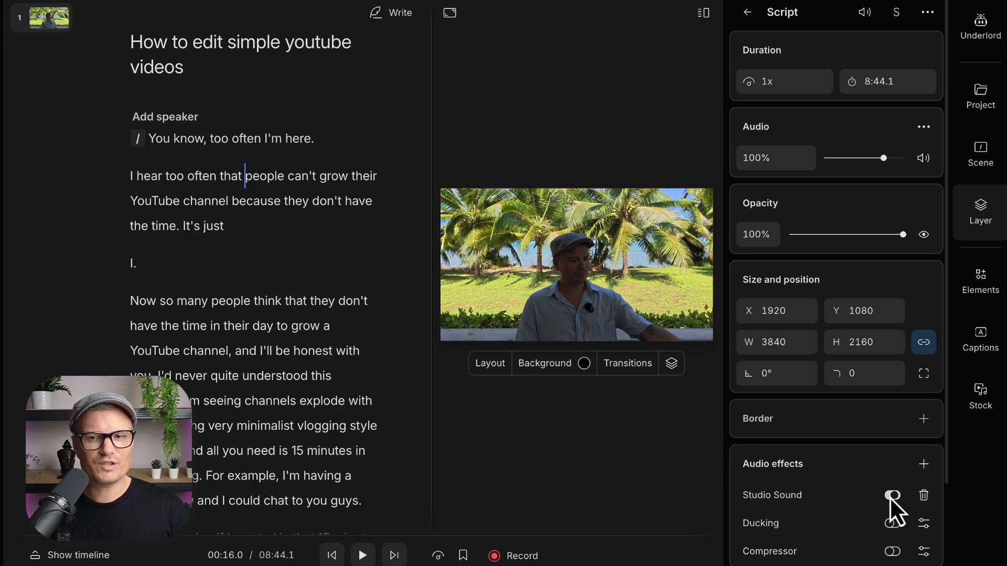
{"action": "left_click", "coordinate": [149, 178]}
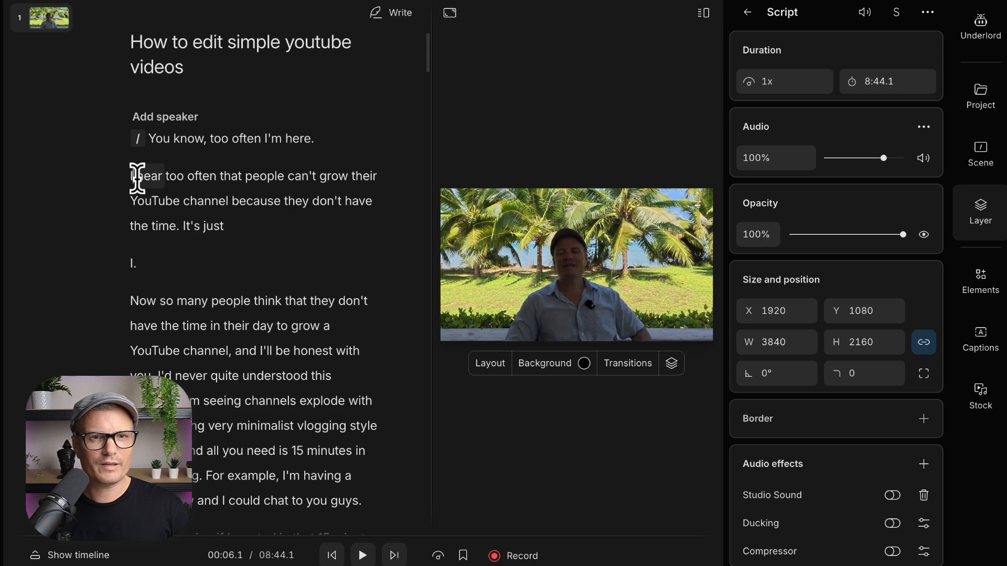
{"action": "key", "text": "space"}
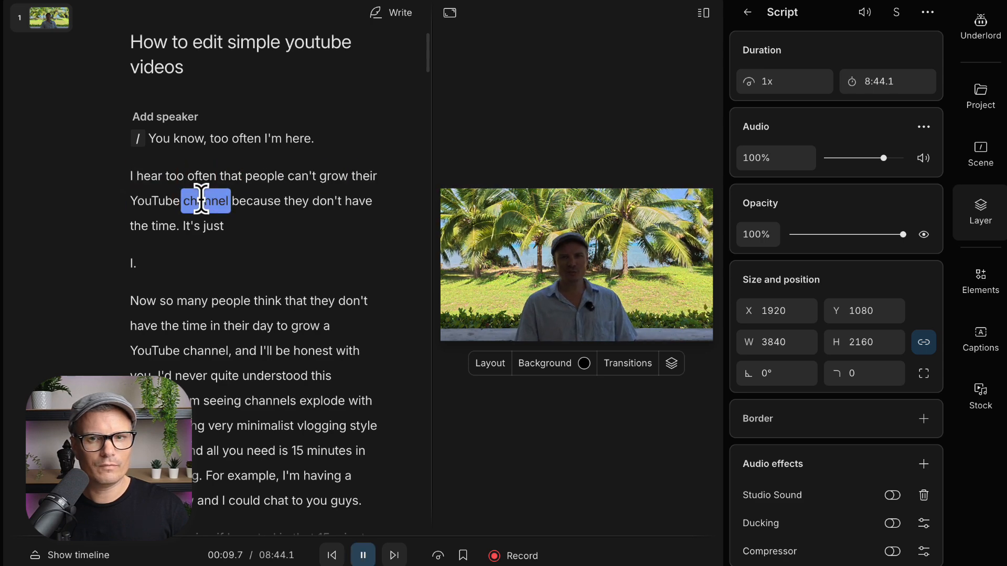
{"action": "key", "text": "space"}
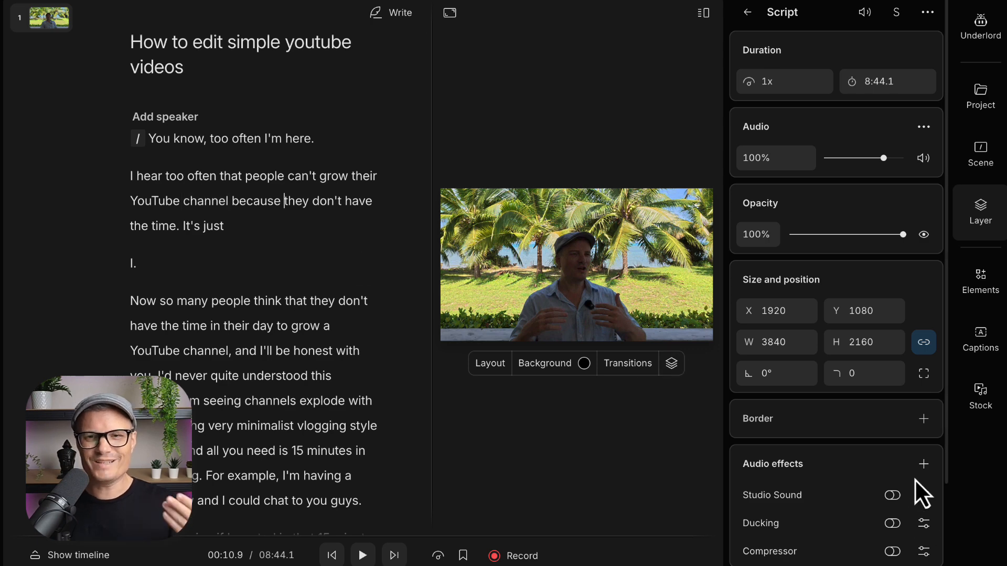
{"action": "left_click", "coordinate": [892, 496]}
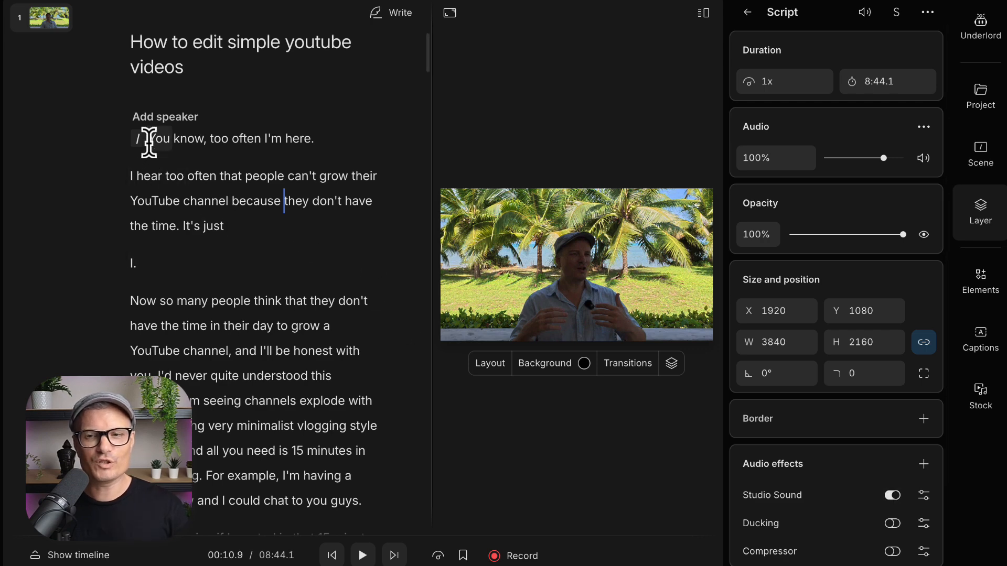
- Hide the layer properties and narrow the script area to enlarge the video preview
{"action": "left_click", "coordinate": [980, 213]}
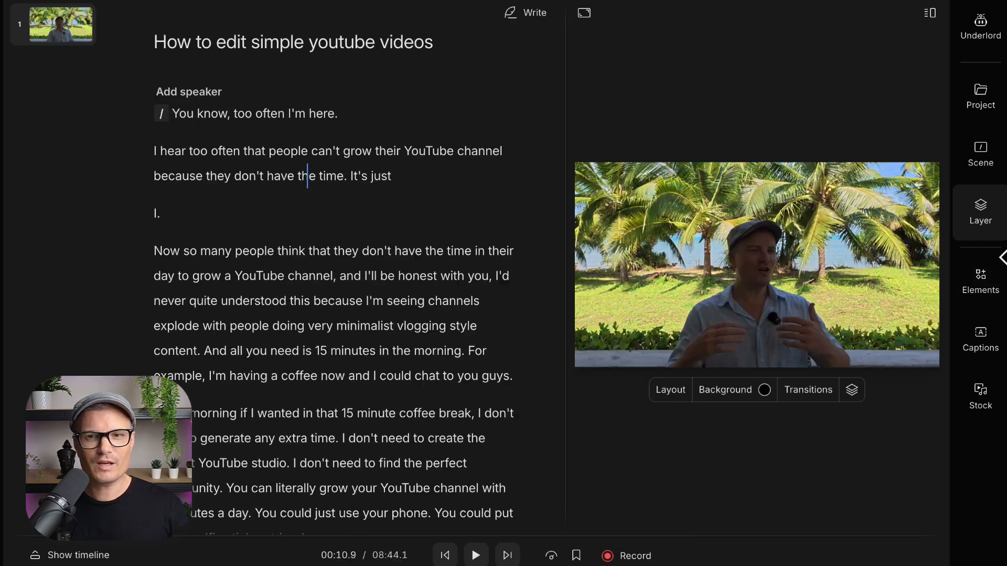
{"action": "left_click_drag", "start_coordinate": [557, 420], "coordinate": [425, 411]}
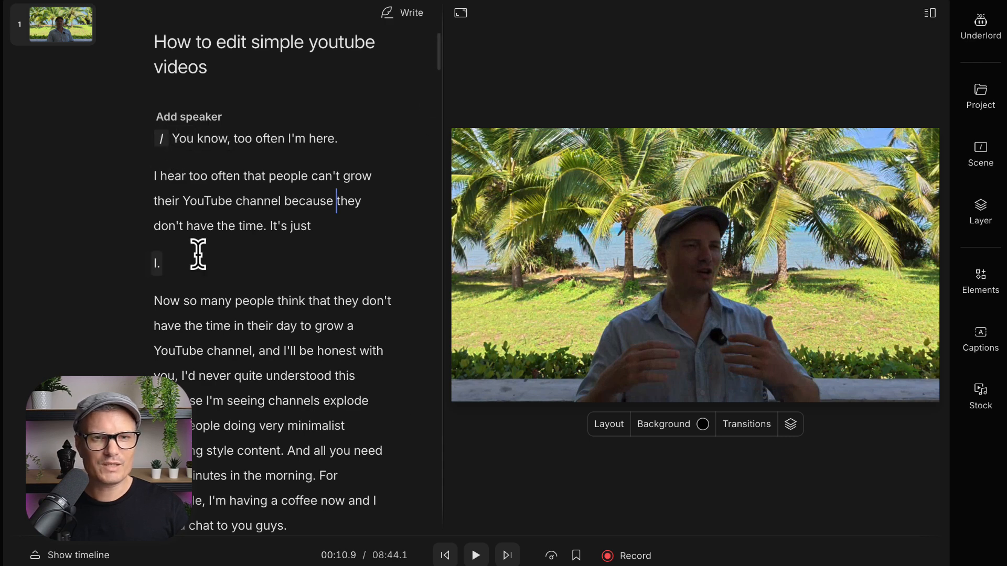
- Play the script from "Now so many people think" to check that retake of the opening
{"action": "scroll", "coordinate": [215, 278], "scroll_direction": "down", "scroll_amount": 2}
{"action": "scroll", "coordinate": [213, 282], "scroll_direction": "down", "scroll_amount": 2}
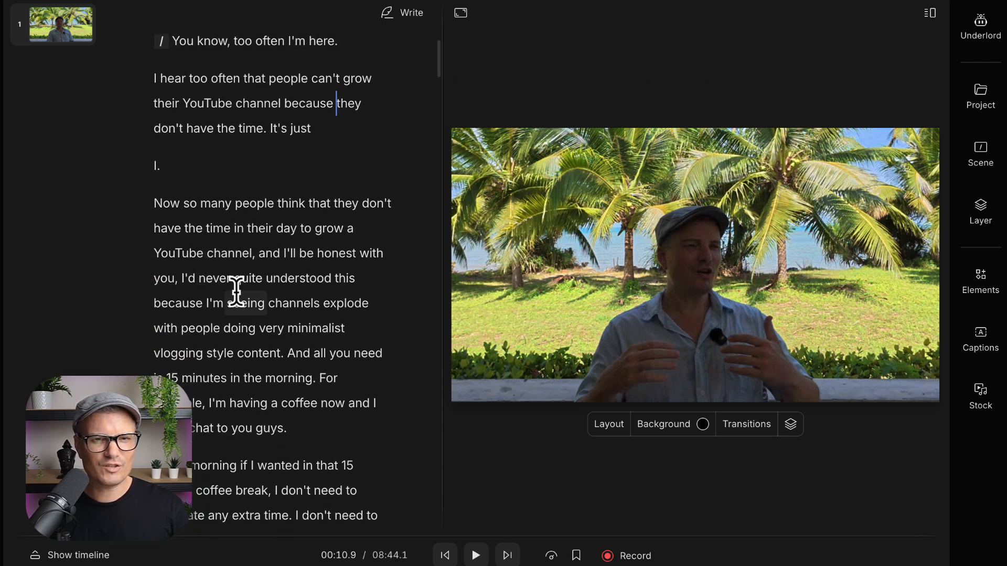
{"action": "scroll", "coordinate": [238, 287], "scroll_direction": "up", "scroll_amount": 2}
{"action": "left_click", "coordinate": [155, 261]}
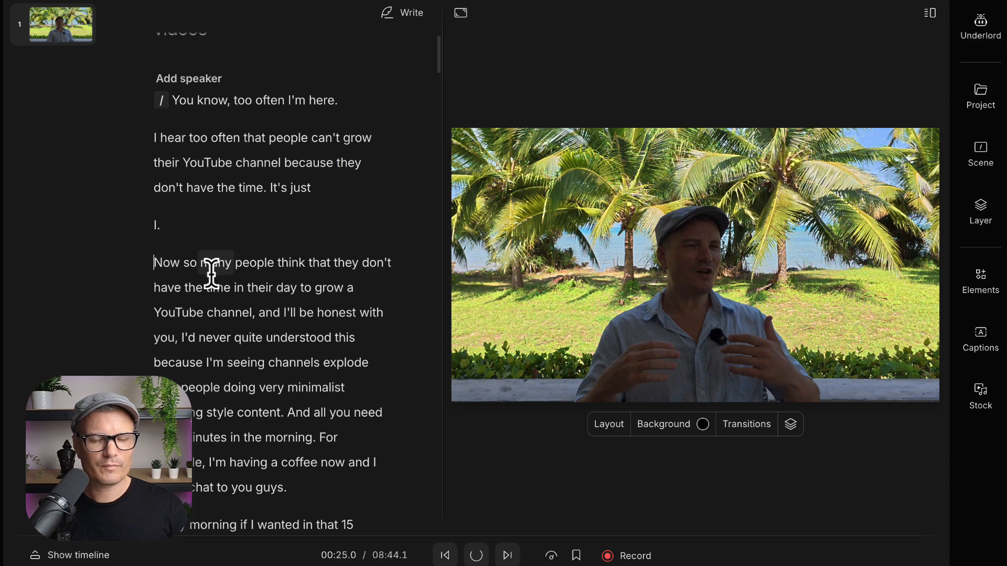
{"action": "key", "text": "space"}
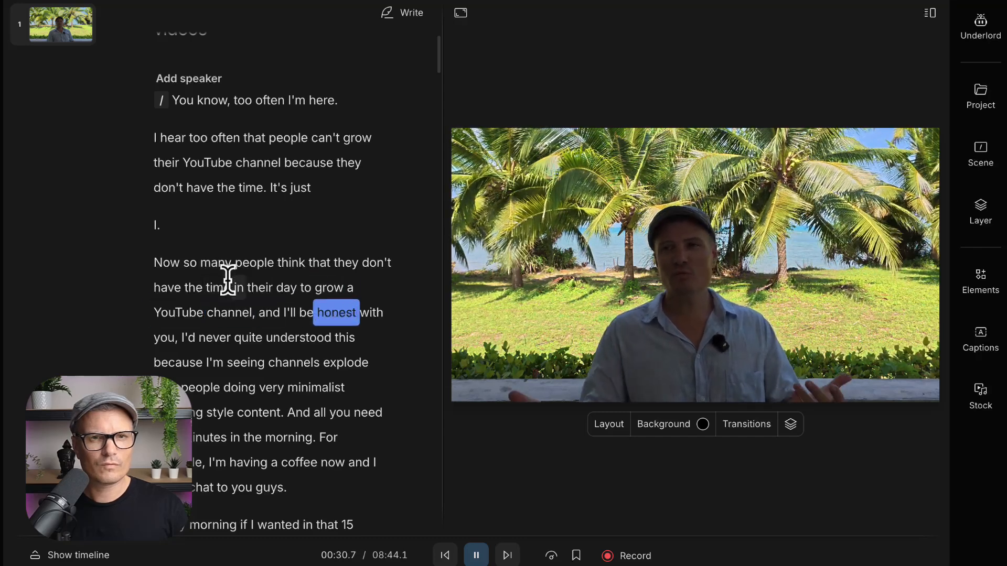
{"action": "key", "text": "space"}
- Delete the false-start lines from "You know, too often I'm here" through "I." and play the new opening
{"action": "scroll", "coordinate": [227, 280], "scroll_direction": "up", "scroll_amount": 2}
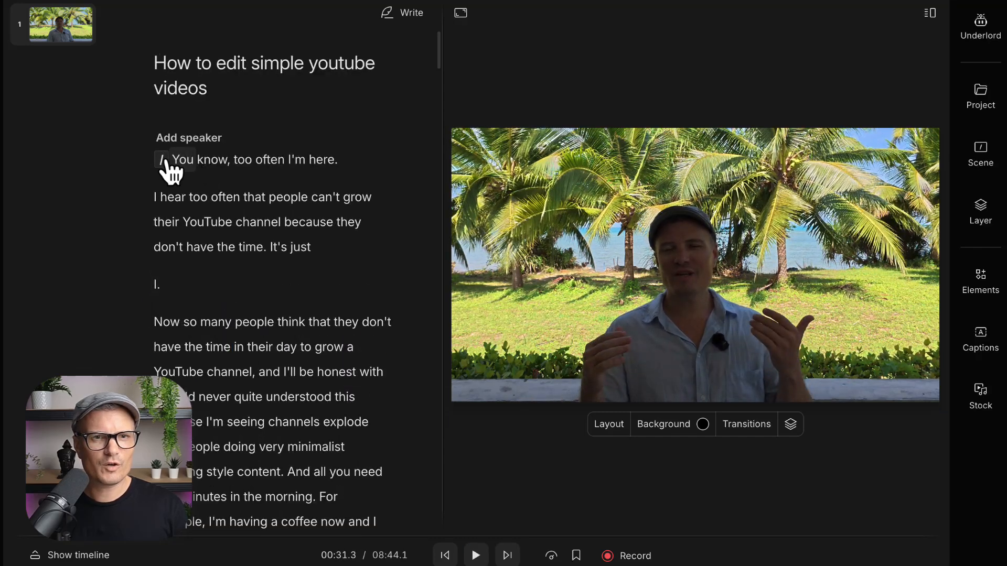
{"action": "left_click_drag", "start_coordinate": [173, 164], "coordinate": [277, 292]}
{"action": "key", "text": "BackSpace"}
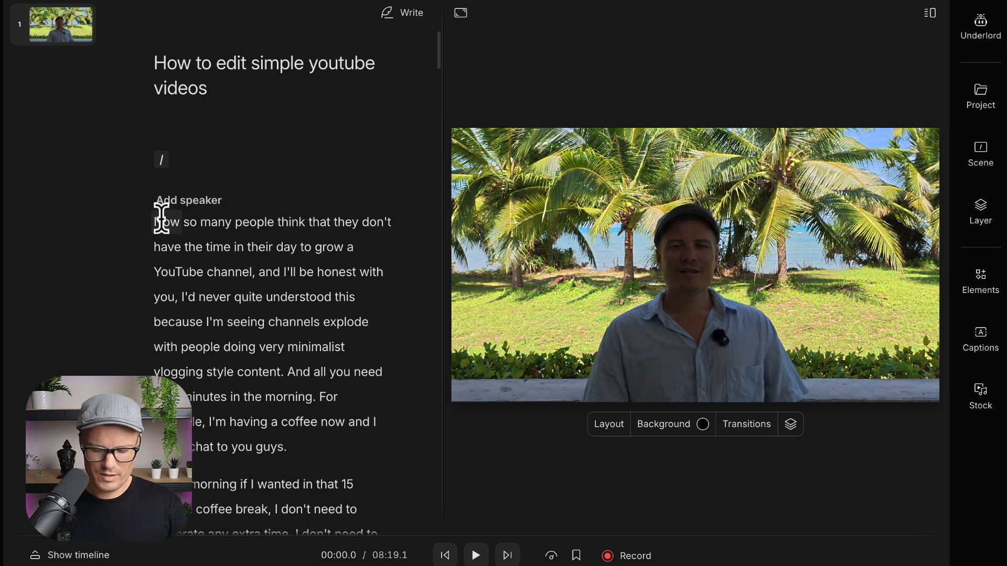
{"action": "key", "text": "BackSpace"}
{"action": "key", "text": "space"}
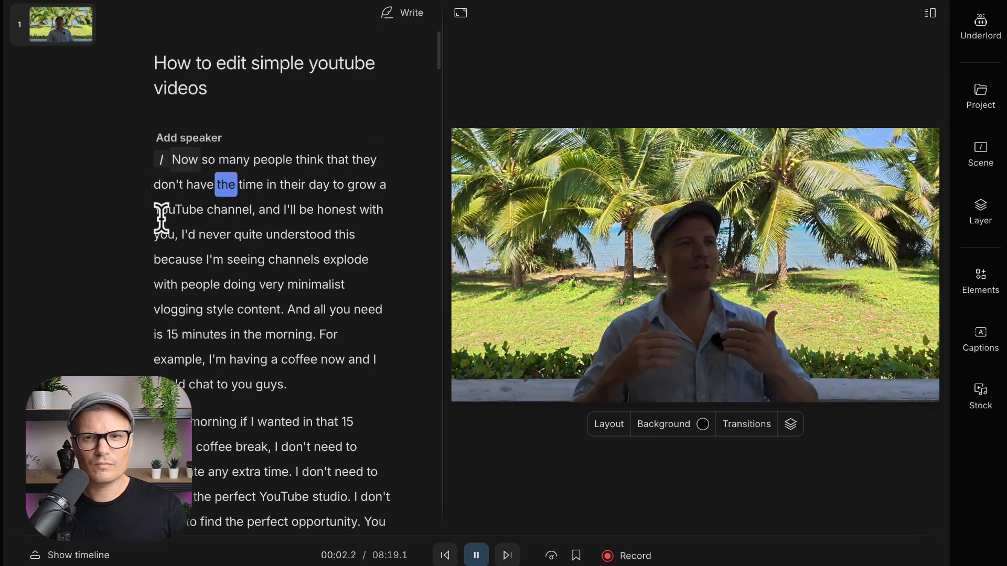
{"action": "key", "text": "space"}
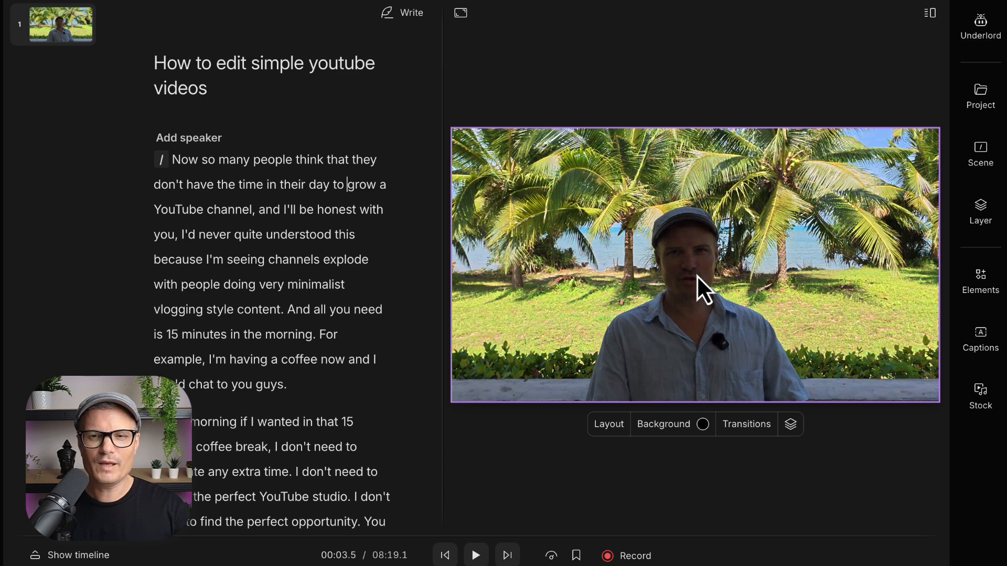
- Show the timeline and detach the audio from the main script clip
{"action": "left_click", "coordinate": [76, 556]}
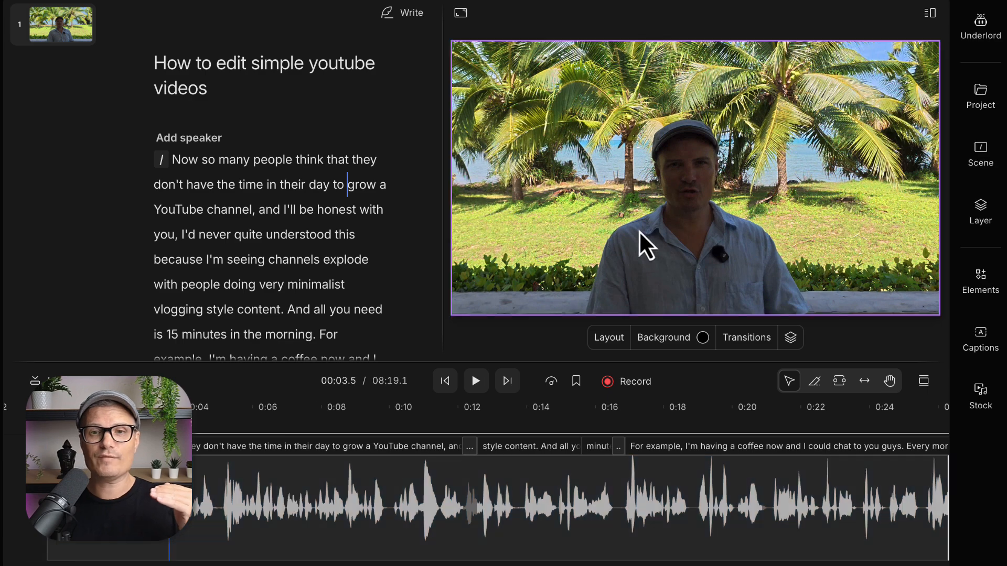
{"action": "right_click", "coordinate": [237, 507]}
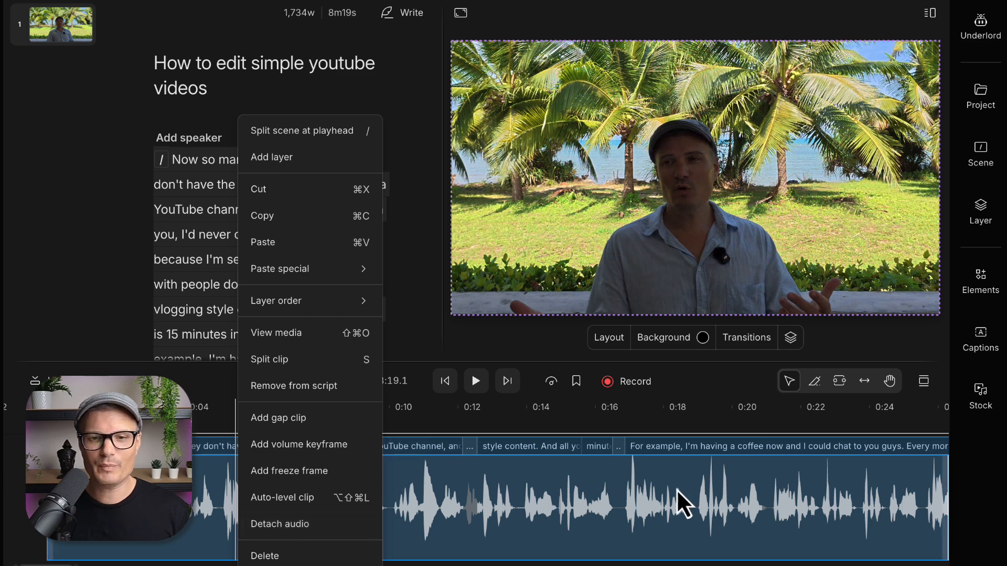
{"action": "left_click", "coordinate": [296, 525]}
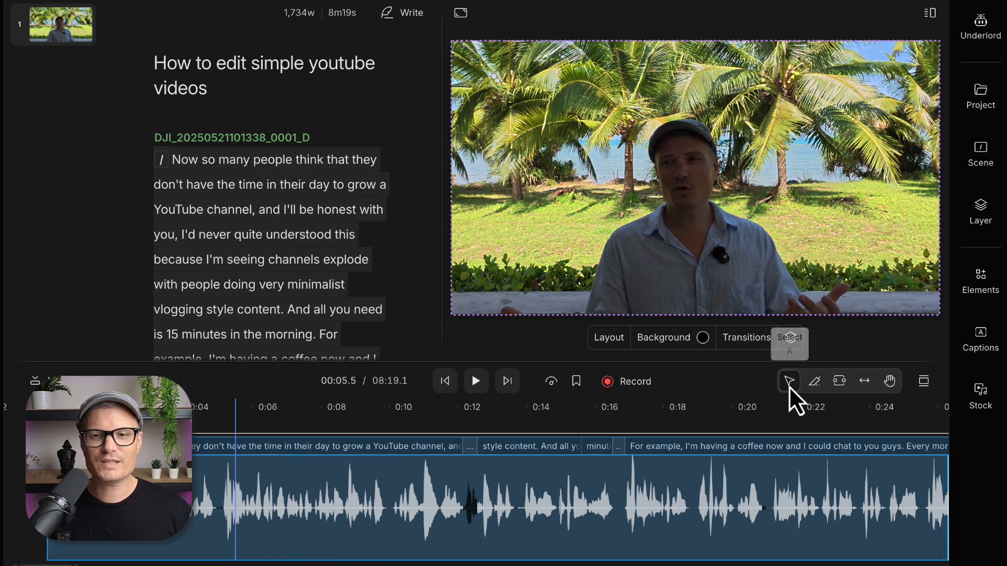
- Open the detached clip's sequence to examine its separate video and audio tracks, and close it
{"action": "left_click", "coordinate": [341, 505]}
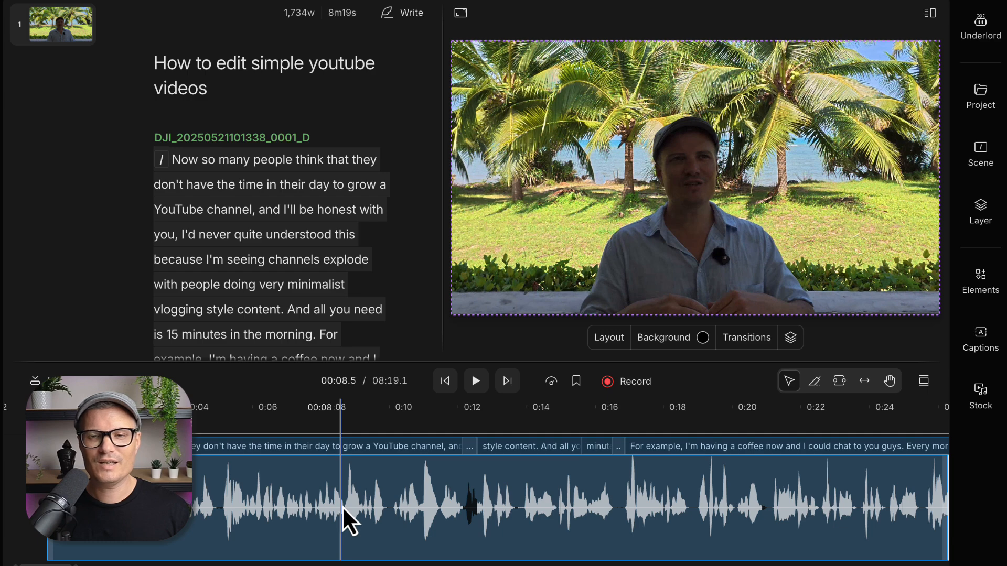
{"action": "double_click", "coordinate": [342, 505]}
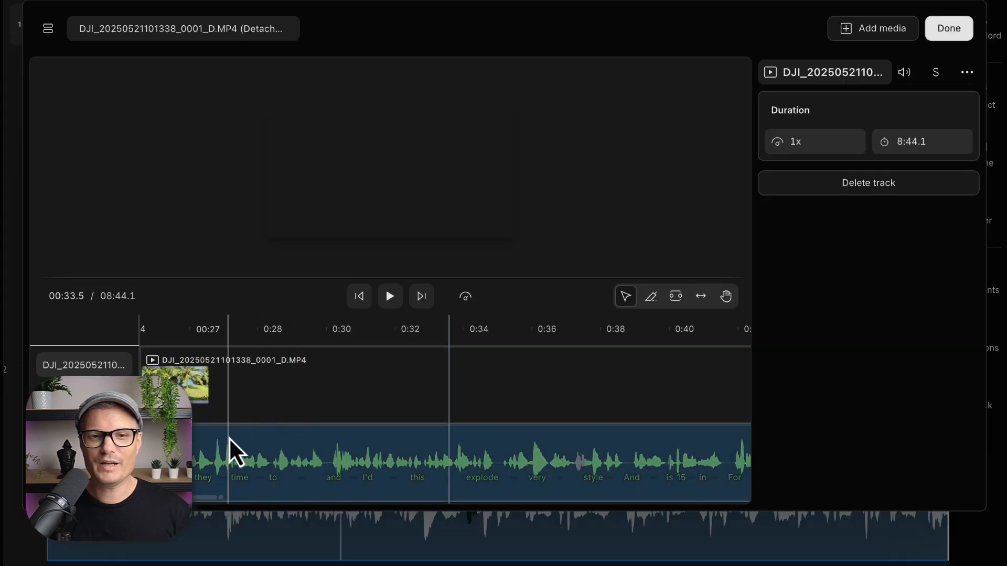
{"action": "left_click", "coordinate": [213, 403]}
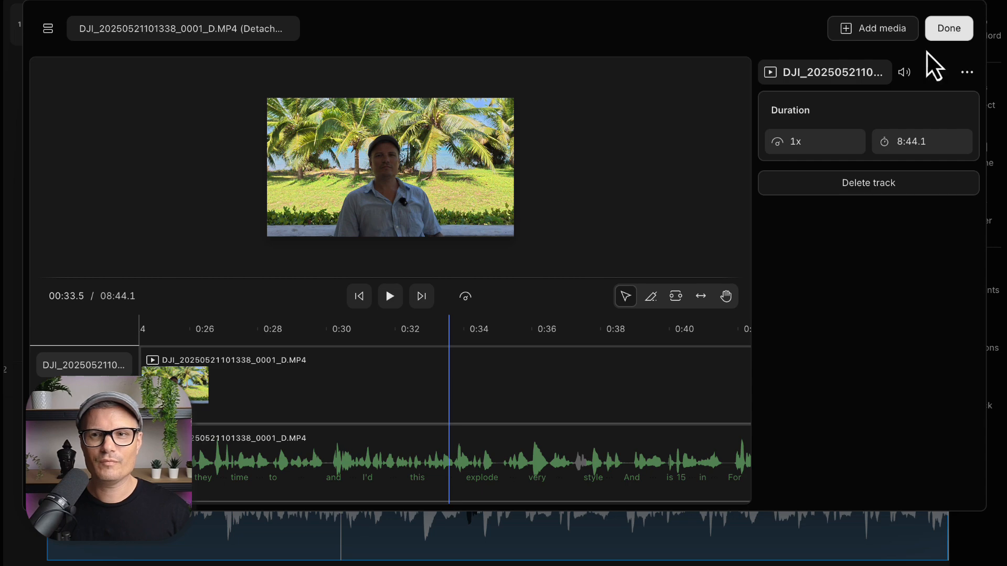
{"action": "left_click", "coordinate": [948, 33]}
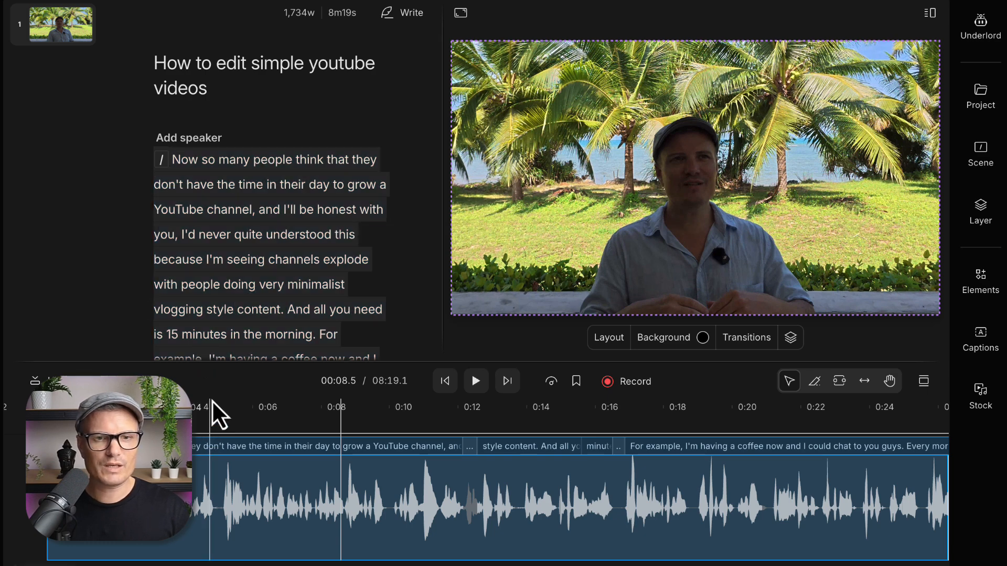
- Increase the timeline's height slightly
{"action": "mouse_move", "coordinate": [232, 359]}
{"action": "left_mouse_down"}
{"action": "mouse_move", "coordinate": [240, 315]}
{"action": "mouse_move", "coordinate": [236, 347]}
{"action": "left_mouse_up"}
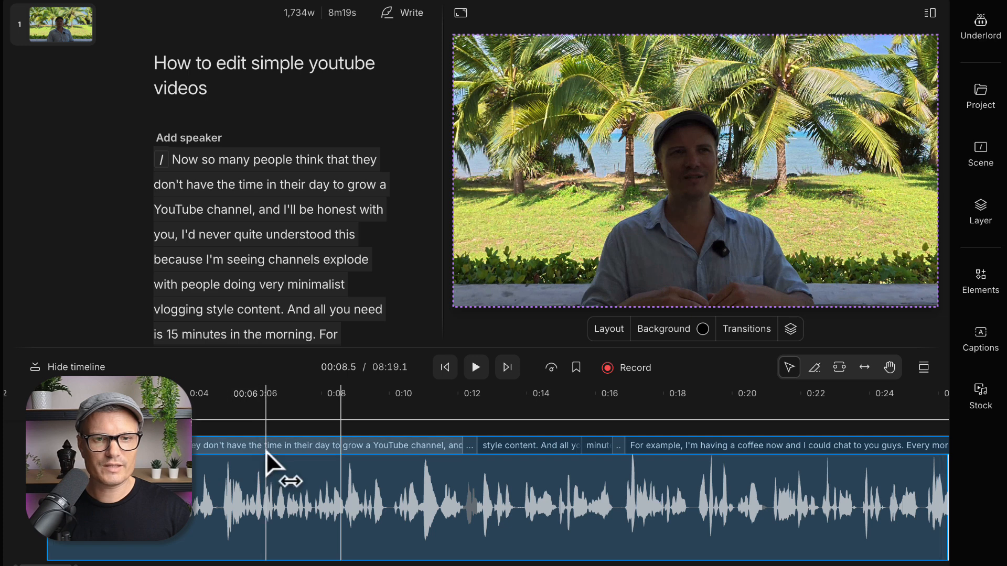
- Shrink the script track's height in the timeline, and move the video up and extend its lower edge so it is slightly enlarged
{"action": "left_click_drag", "start_coordinate": [272, 434], "coordinate": [273, 467]}
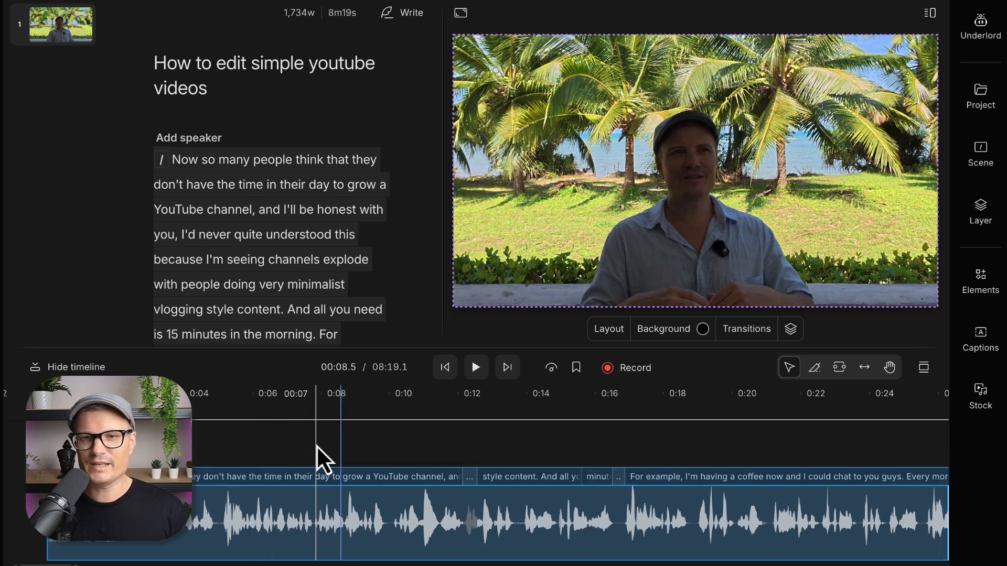
{"action": "left_click", "coordinate": [697, 169]}
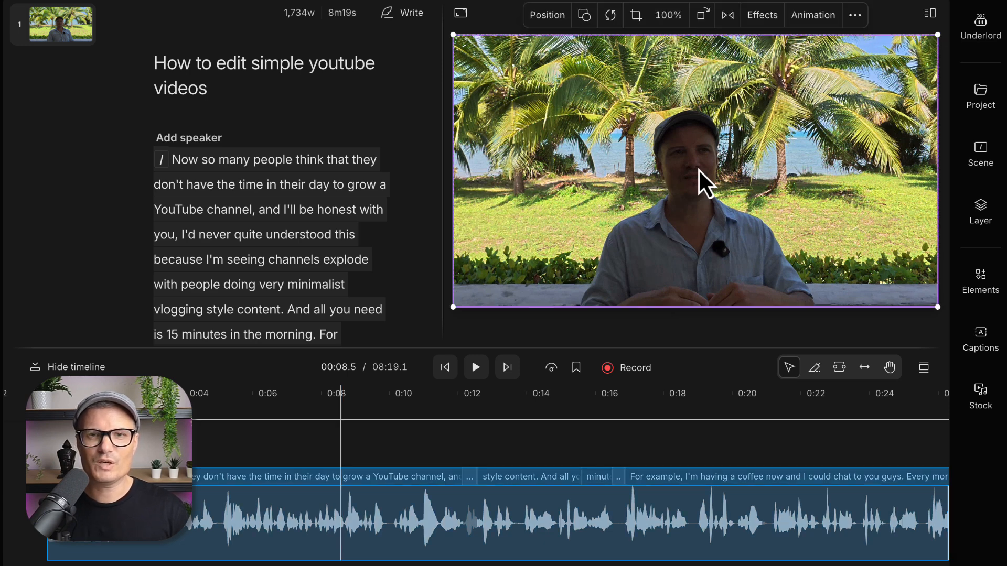
{"action": "left_click_drag", "start_coordinate": [697, 168], "coordinate": [697, 140]}
{"action": "left_click_drag", "start_coordinate": [716, 278], "coordinate": [715, 314]}
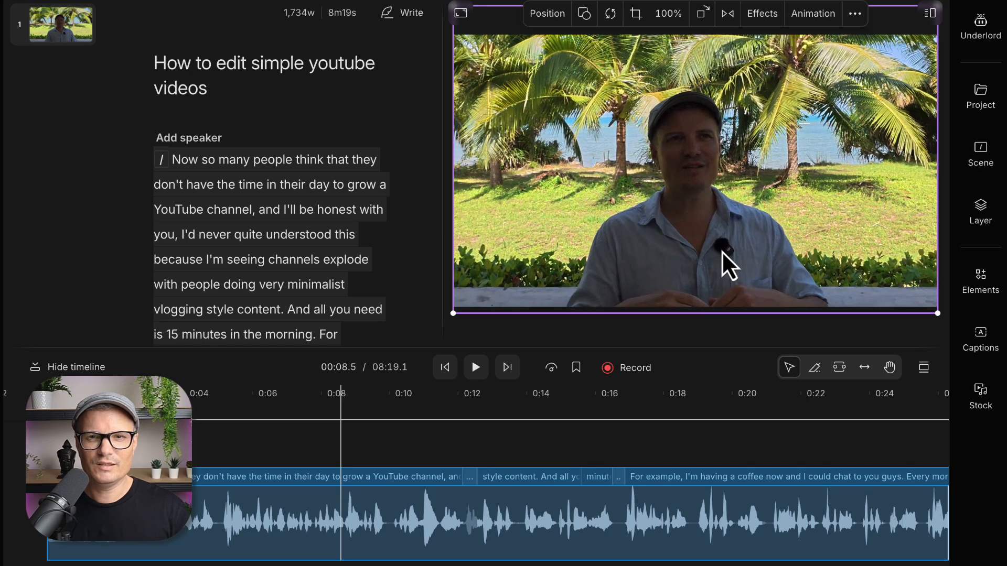
- Play the script from "Now so many people think" to check the reframed video, and deselect the video layer
{"action": "left_click_drag", "start_coordinate": [177, 160], "coordinate": [190, 159]}
{"action": "left_click", "coordinate": [182, 159]}
{"action": "key", "text": "space"}
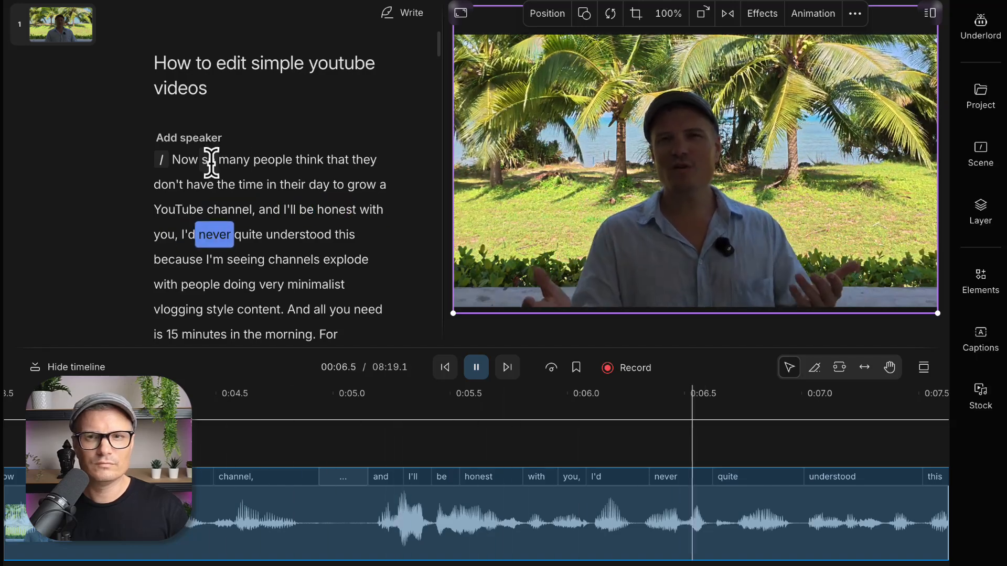
{"action": "key", "text": "space"}
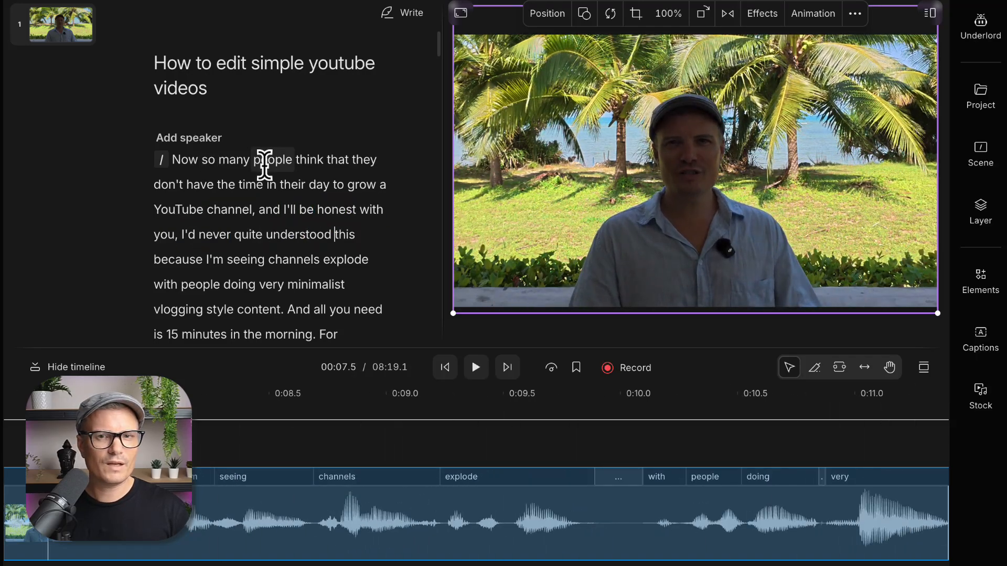
{"action": "scroll", "coordinate": [346, 232], "scroll_direction": "down", "scroll_amount": 1}
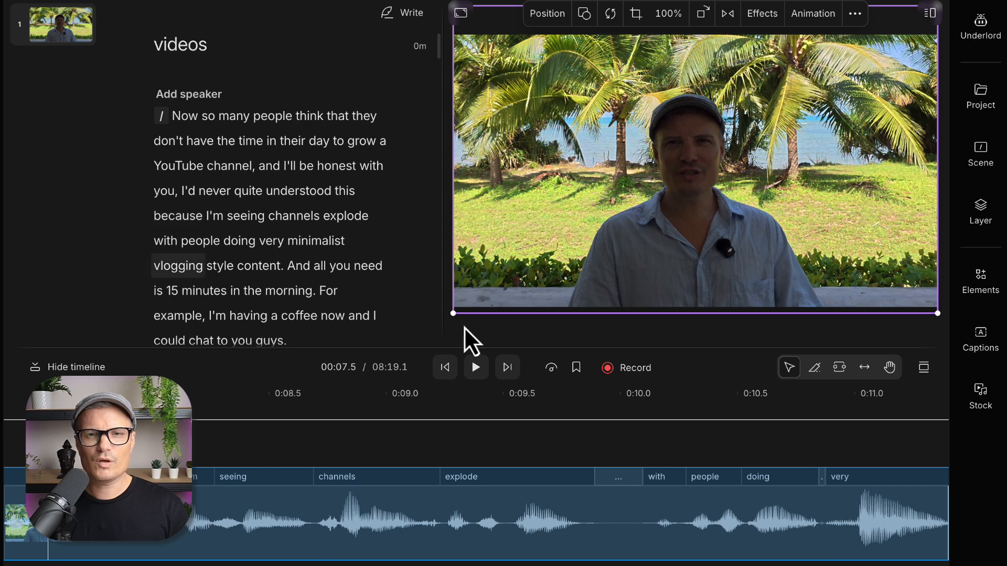
{"action": "left_click", "coordinate": [593, 335]}
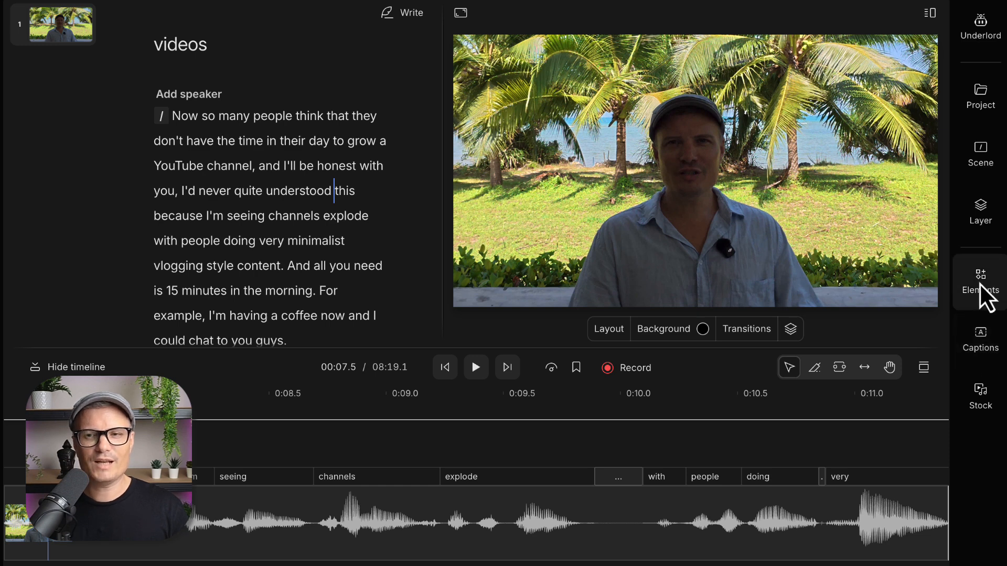
- Open the stock media library, look through its video, GIF and image visuals, and close it
{"action": "left_click", "coordinate": [981, 414]}
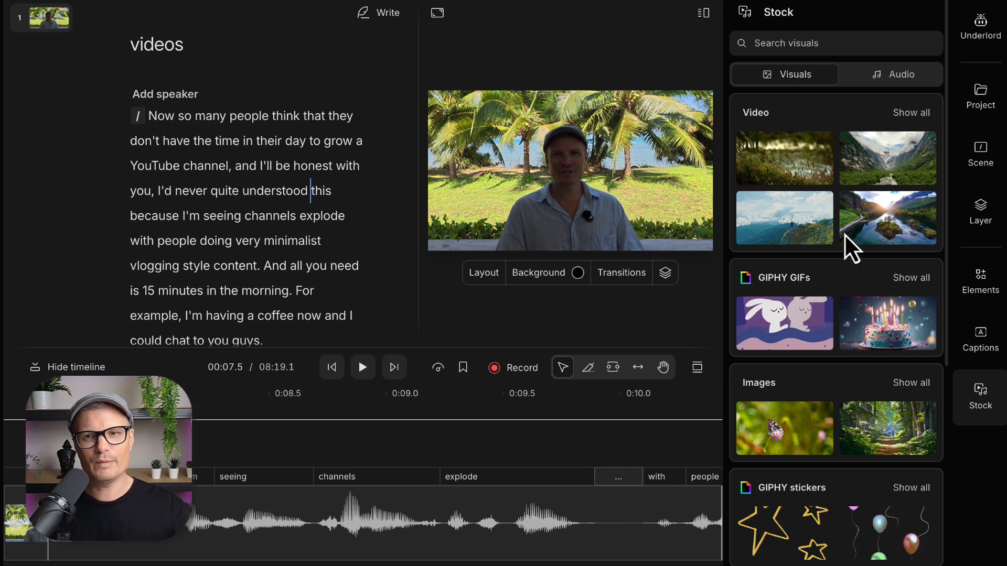
{"action": "mouse_move", "coordinate": [847, 224]}
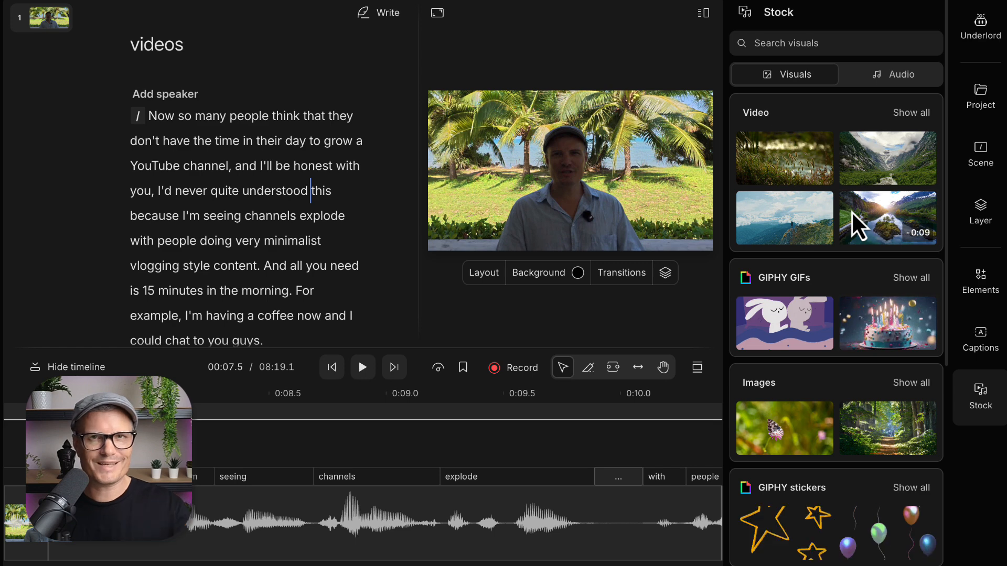
{"action": "mouse_move", "coordinate": [790, 157]}
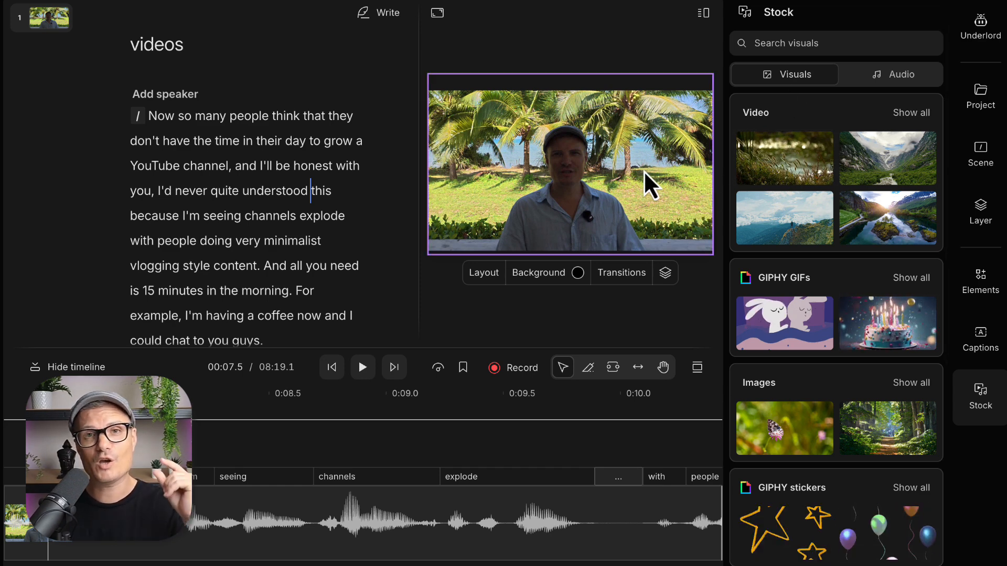
{"action": "left_click", "coordinate": [979, 389]}
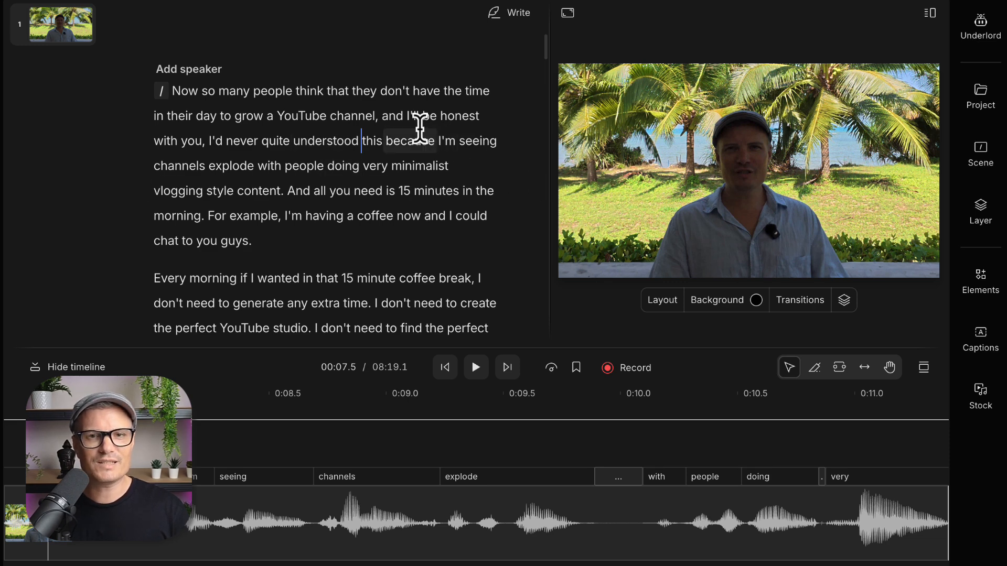
{"action": "left_click_drag", "start_coordinate": [437, 140], "coordinate": [168, 164]}
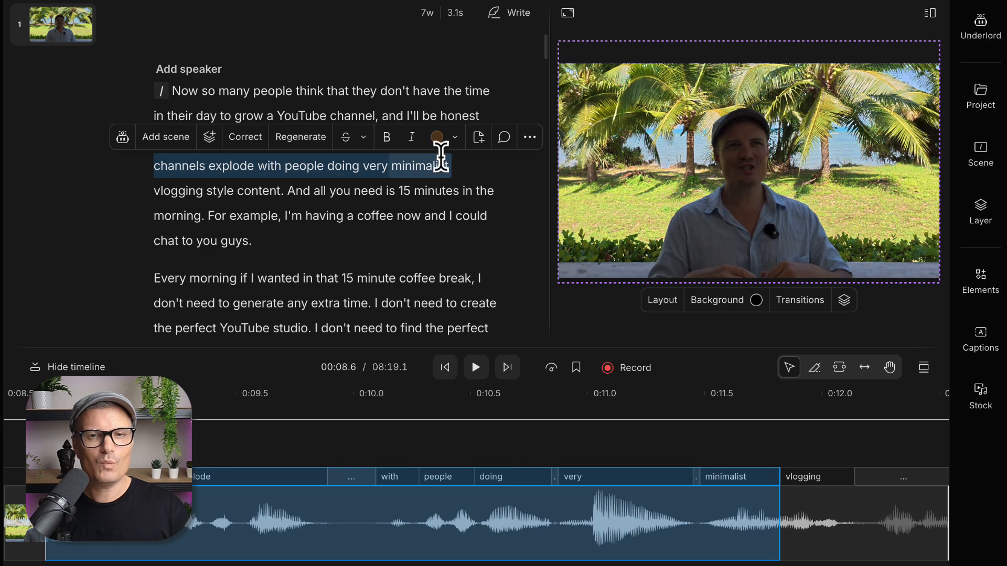
{"action": "left_click", "coordinate": [461, 166]}
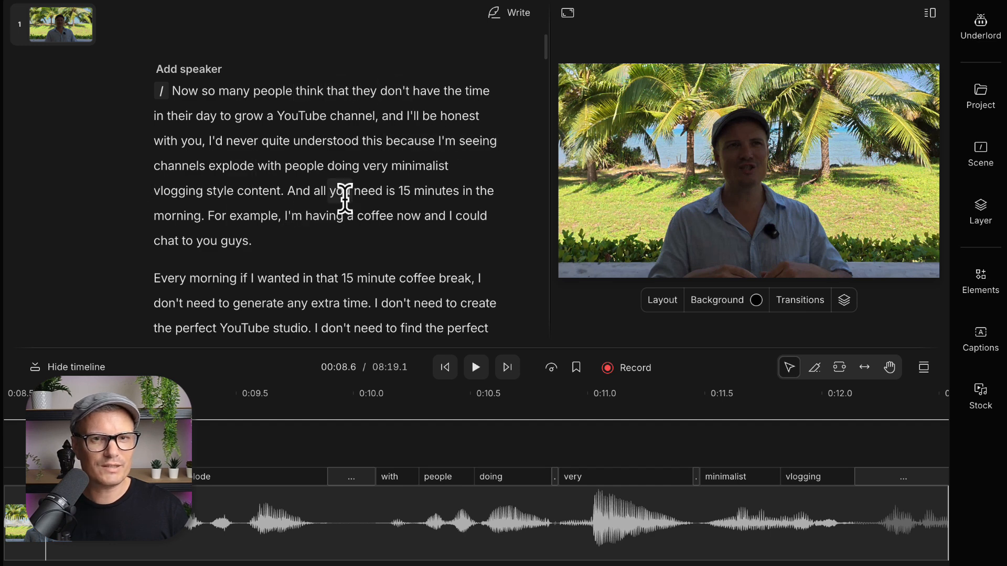
- Split the script into scenes before "And all you need is 15 minutes" and before "Every morning if I wanted"
{"action": "left_click", "coordinate": [289, 192]}
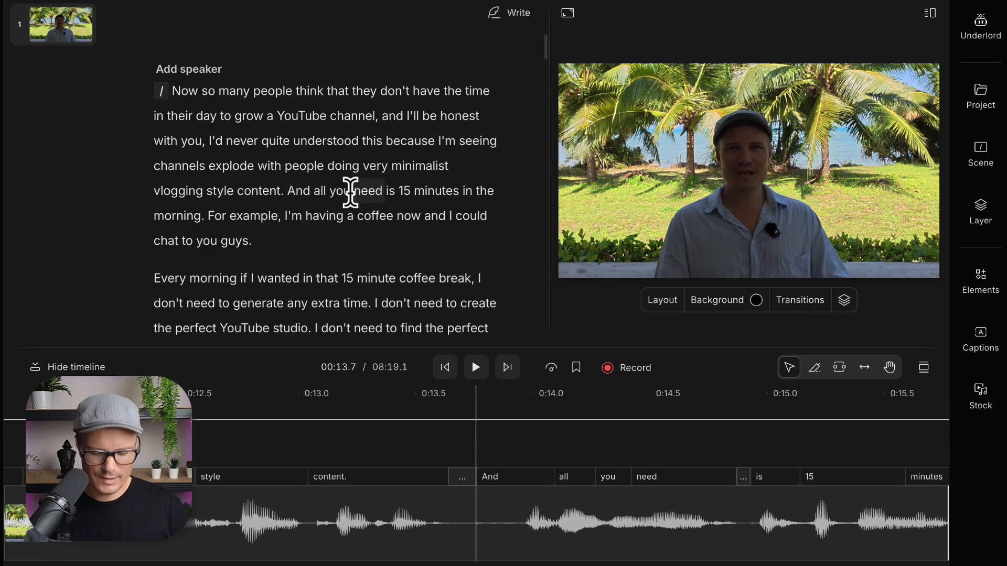
{"action": "key", "text": "slash"}
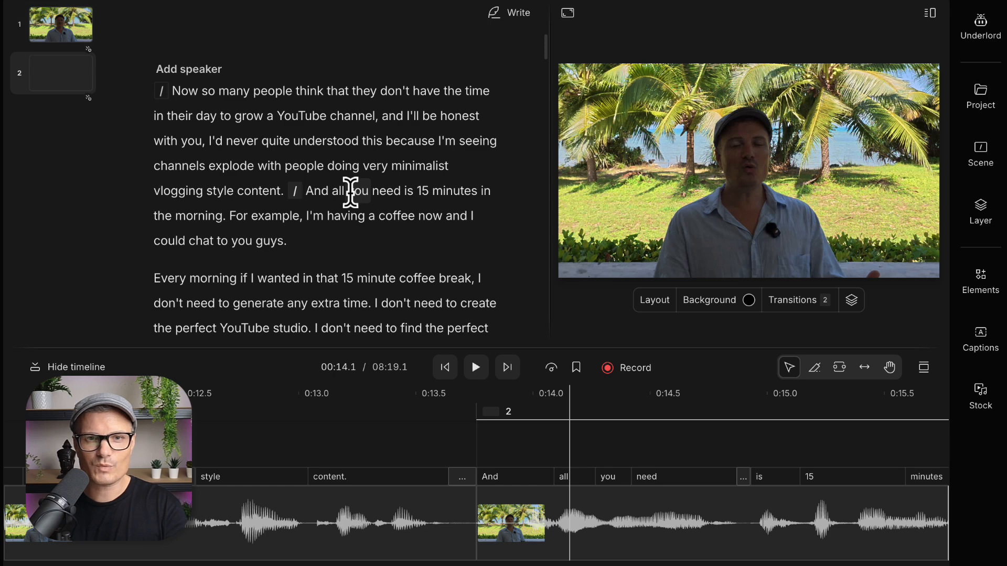
{"action": "left_click", "coordinate": [299, 241]}
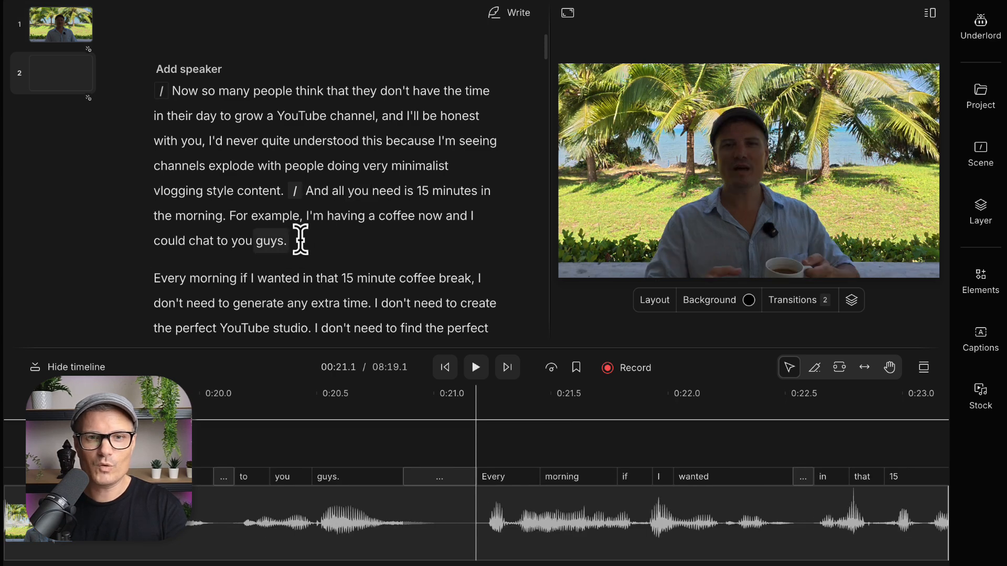
{"action": "key", "text": "slash"}
- Apply the "Bold: Yellow highlight" captions to only the scene starting "And all you need is 15 minutes"
{"action": "left_click_drag", "start_coordinate": [303, 241], "coordinate": [307, 190]}
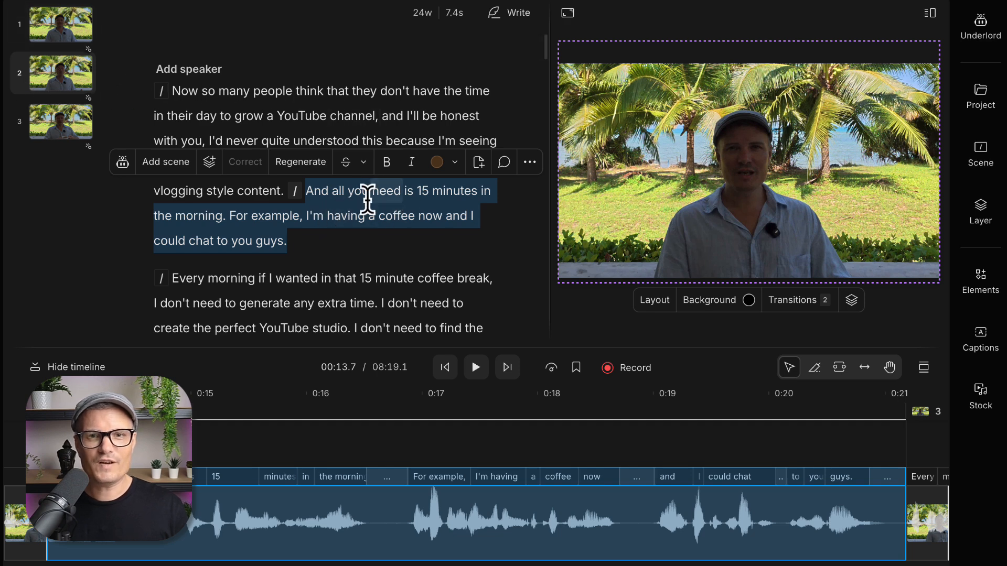
{"action": "left_click", "coordinate": [981, 347]}
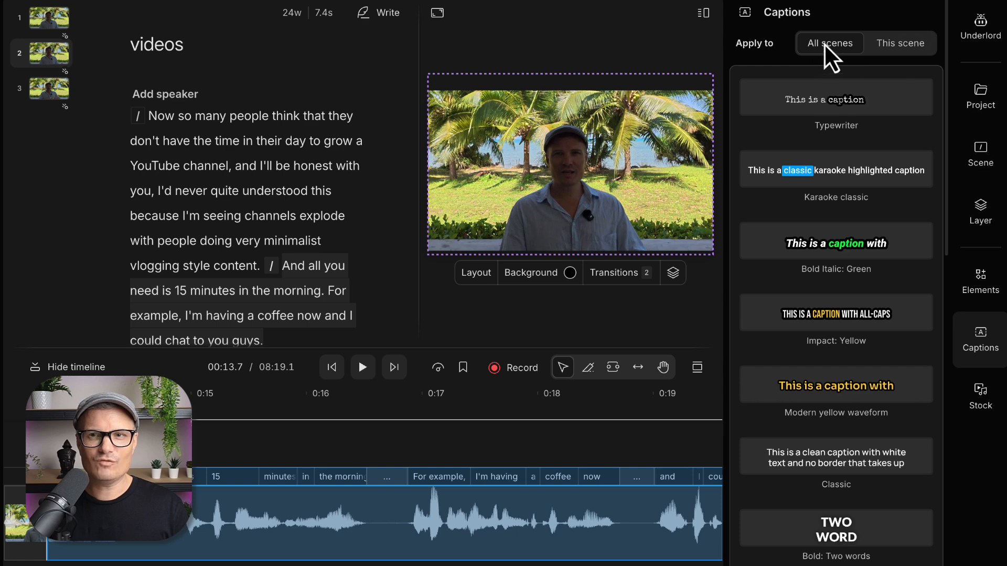
{"action": "left_click", "coordinate": [907, 50]}
{"action": "scroll", "coordinate": [841, 404], "scroll_direction": "down", "scroll_amount": 2}
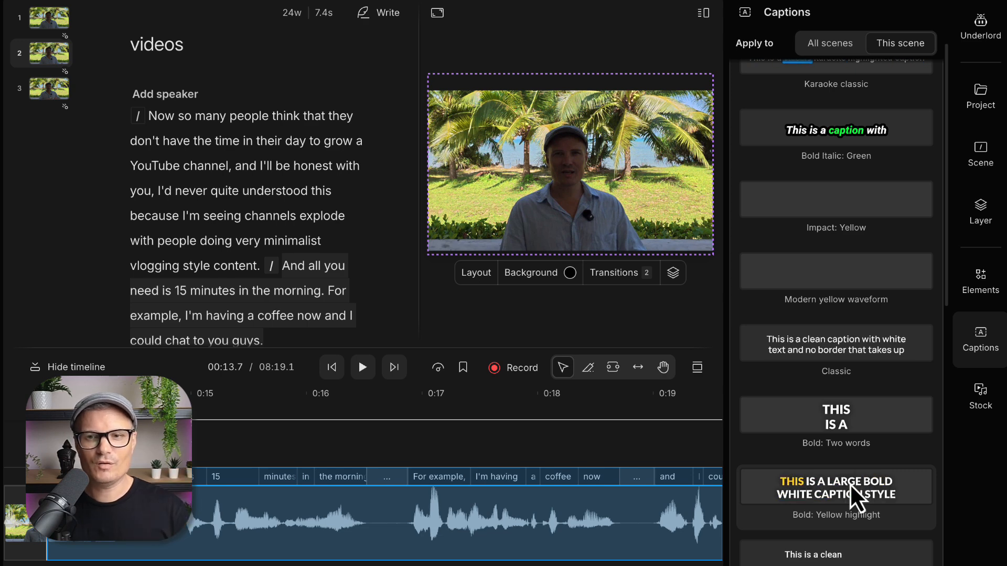
{"action": "left_click", "coordinate": [840, 487]}
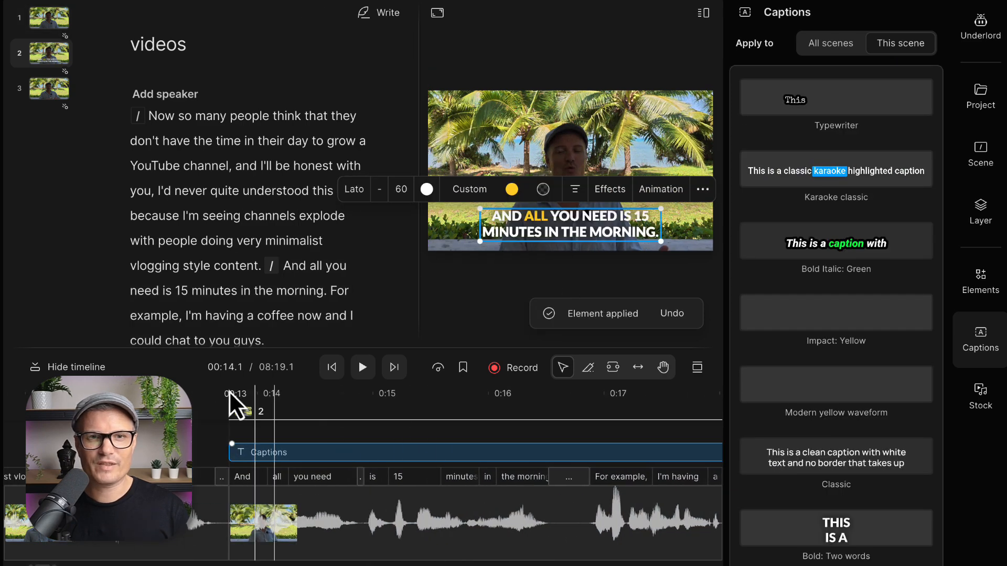
- Play from "vlogging style content" through the captioned scene into the following one to check where the captions appear
{"action": "scroll", "coordinate": [251, 223], "scroll_direction": "up", "scroll_amount": 1}
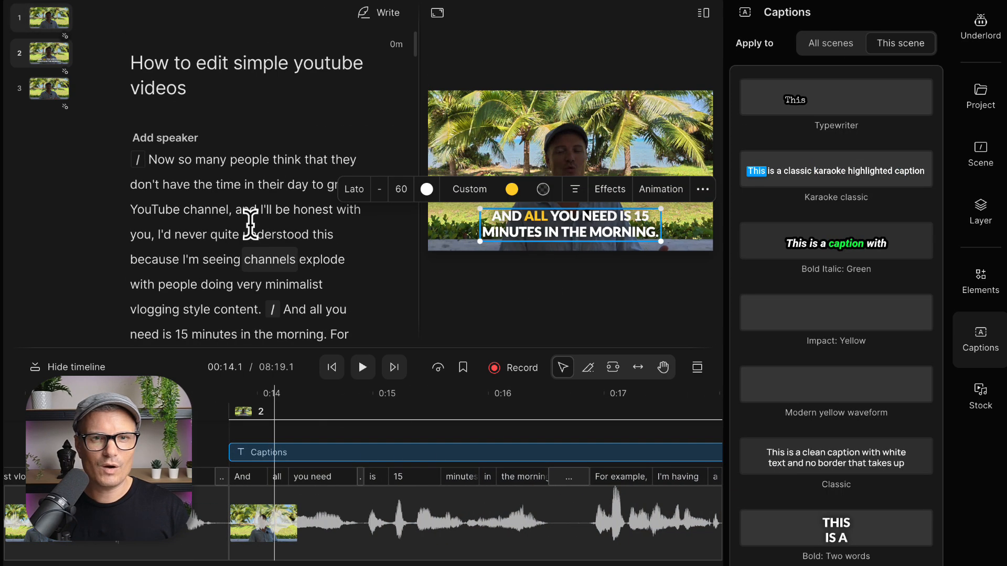
{"action": "scroll", "coordinate": [249, 231], "scroll_direction": "down", "scroll_amount": 1}
{"action": "left_click", "coordinate": [232, 246]}
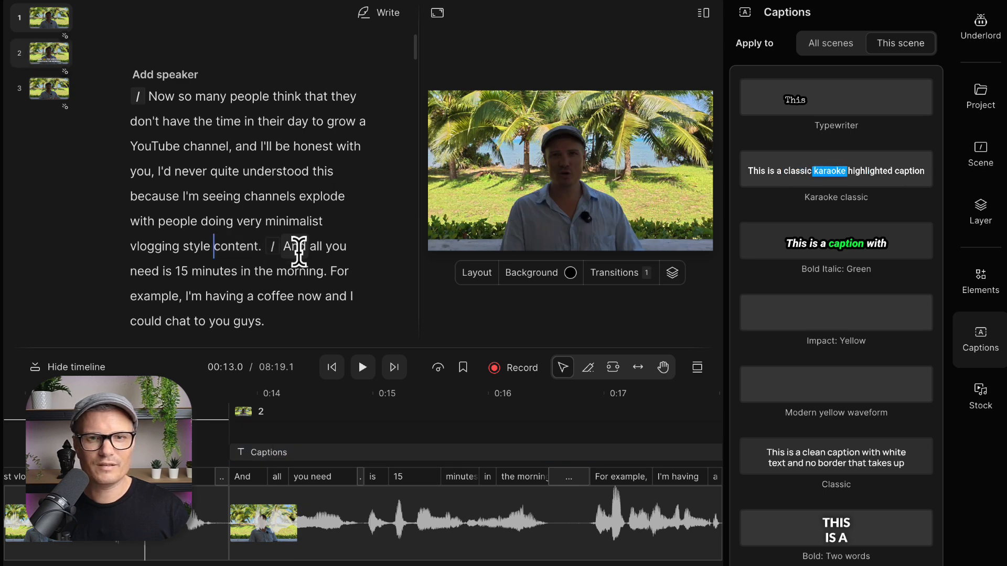
{"action": "left_click", "coordinate": [362, 367]}
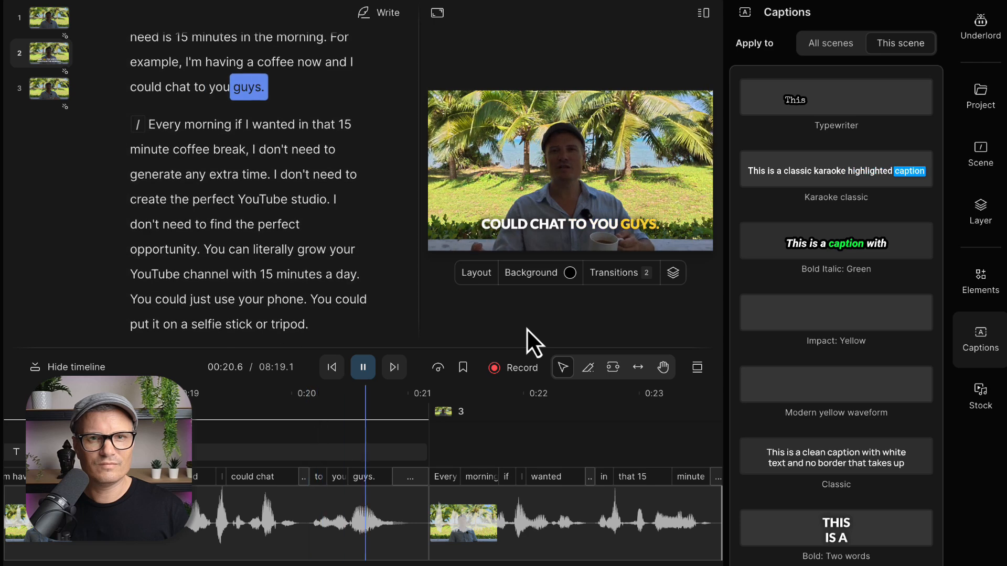
{"action": "key", "text": "space"}
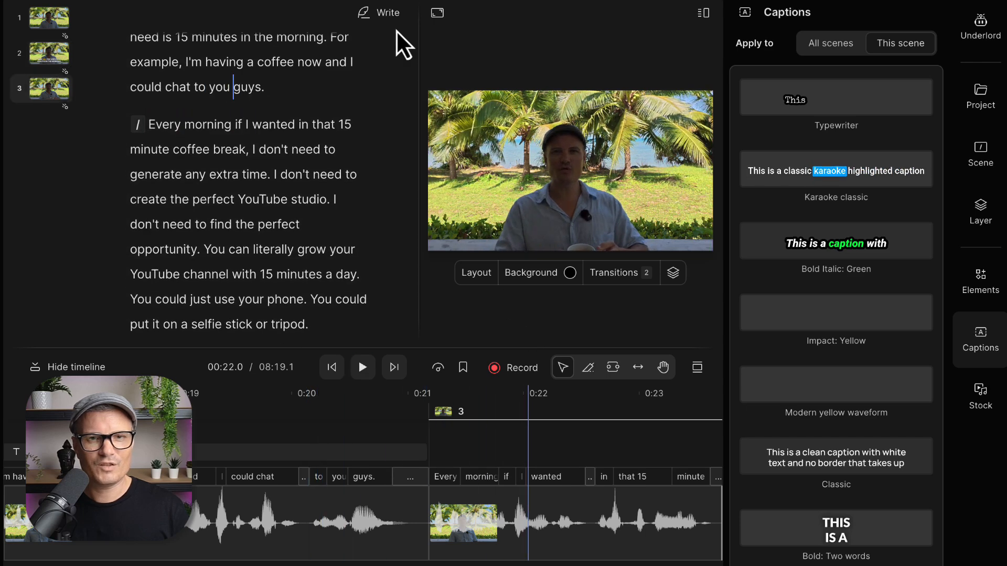
- Undo the captions and both scene breaks, and close the caption styles
{"action": "scroll", "coordinate": [272, 152], "scroll_direction": "up", "scroll_amount": 4}
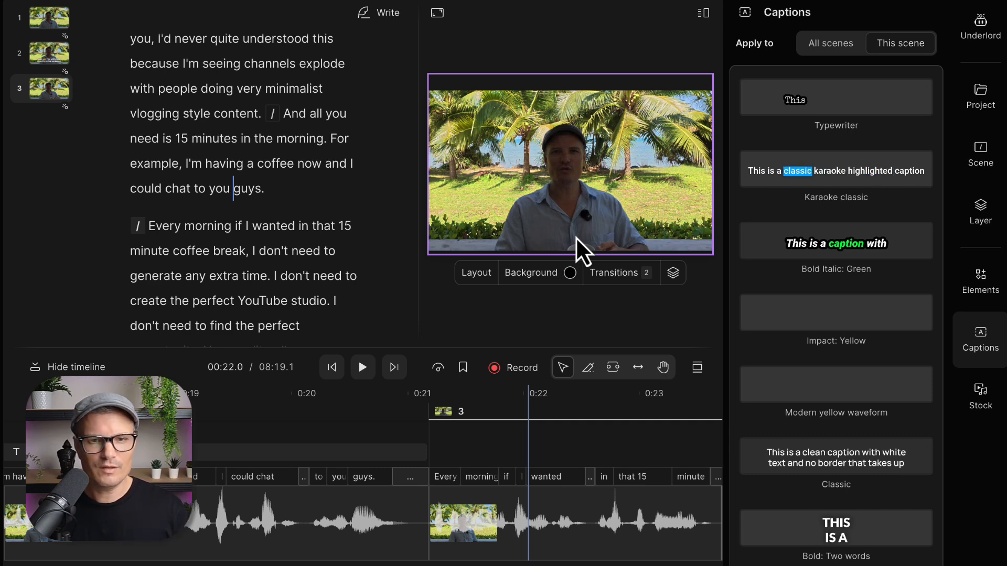
{"action": "key", "text": "ctrl+z"}
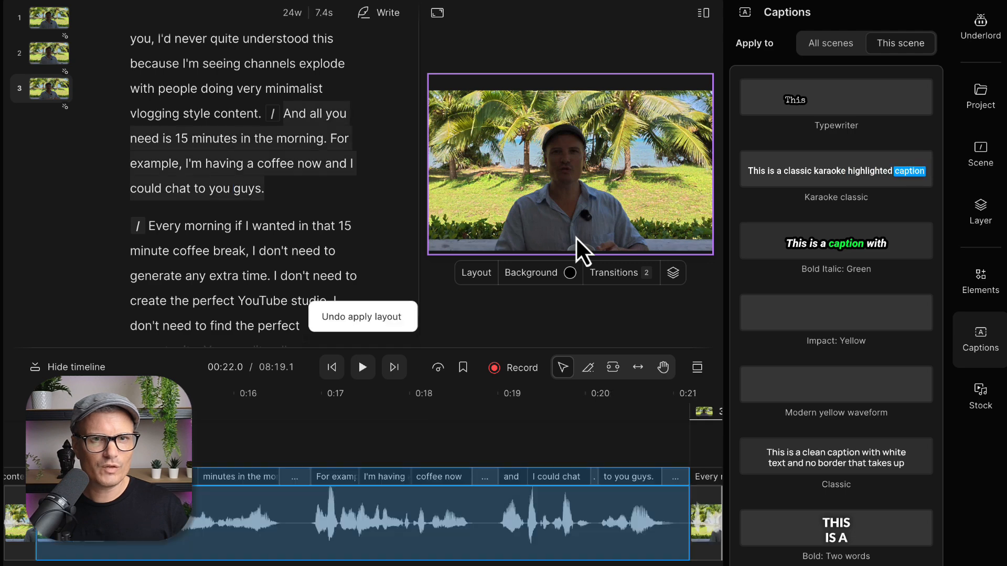
{"action": "key", "text": "ctrl+z"}
{"action": "key", "text": "ctrl+z"}
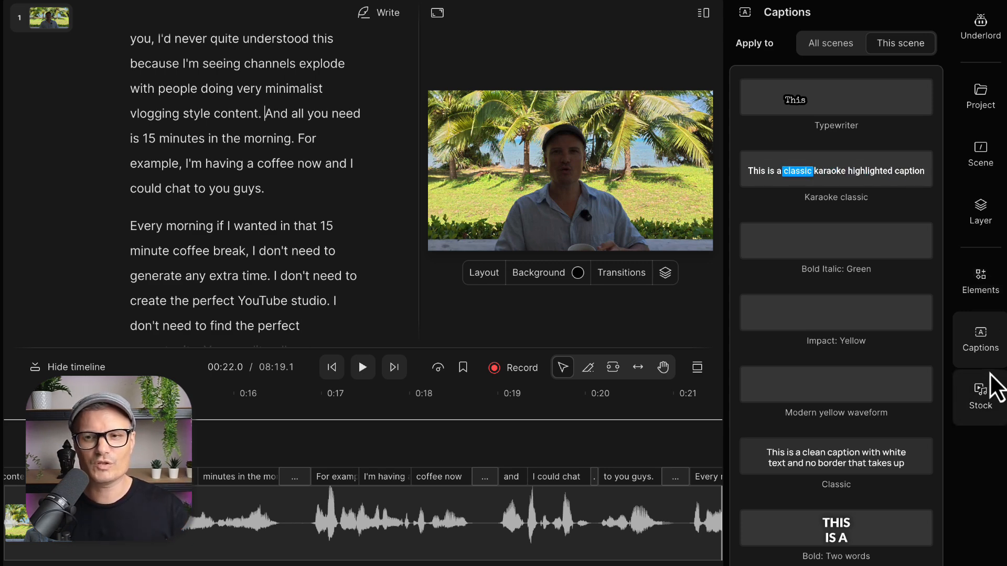
{"action": "left_click", "coordinate": [980, 344]}
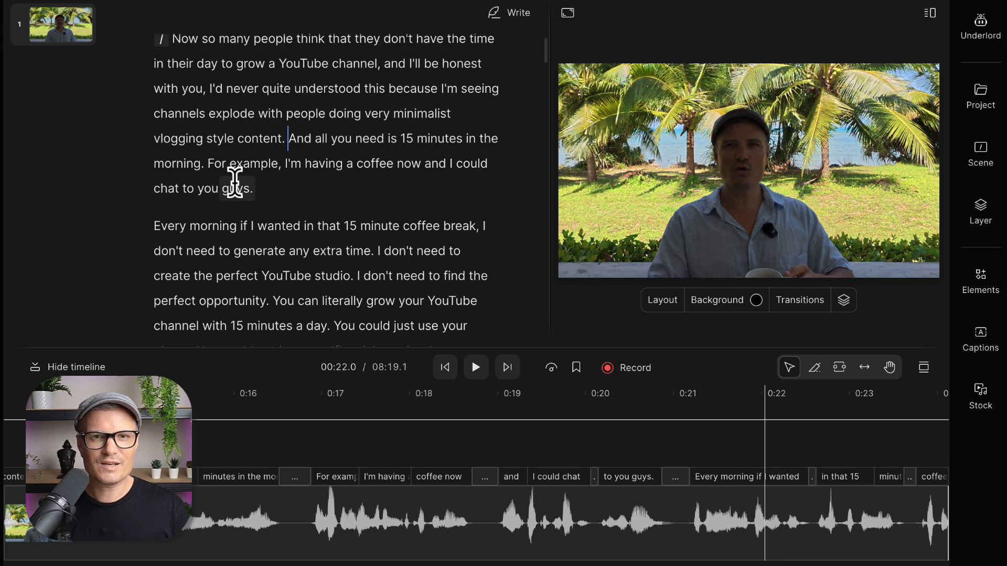
- Insert scene breaks before "Every morning if I wanted" and before "I don't need to find the perfect opportunity"
{"action": "scroll", "coordinate": [235, 181], "scroll_direction": "down", "scroll_amount": 2}
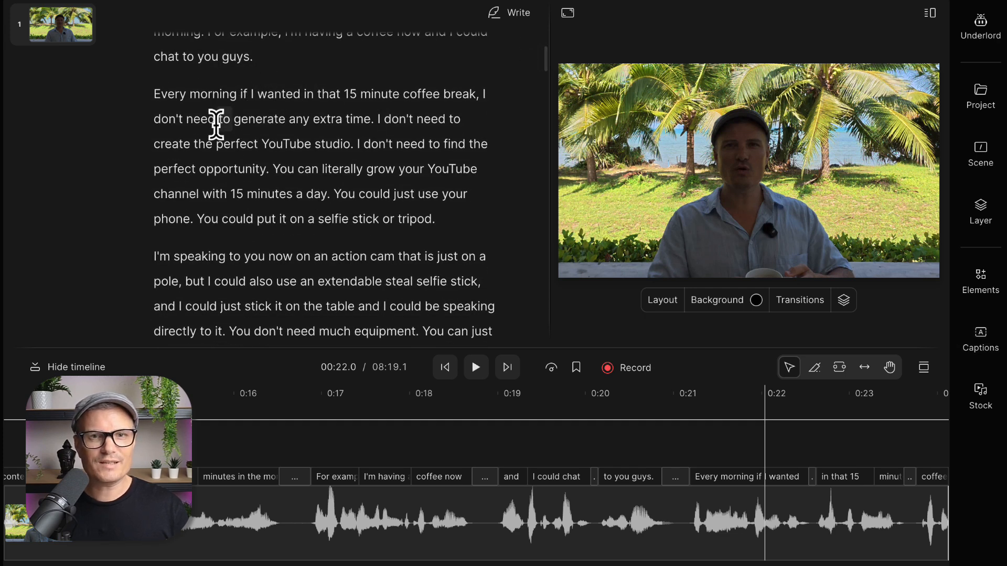
{"action": "scroll", "coordinate": [373, 223], "scroll_direction": "up", "scroll_amount": 2}
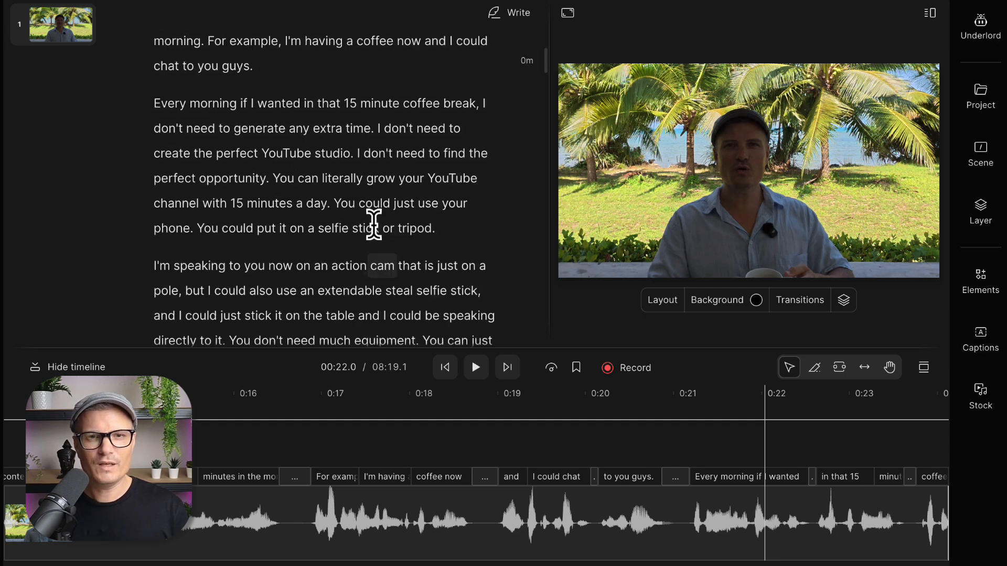
{"action": "left_click", "coordinate": [154, 137]}
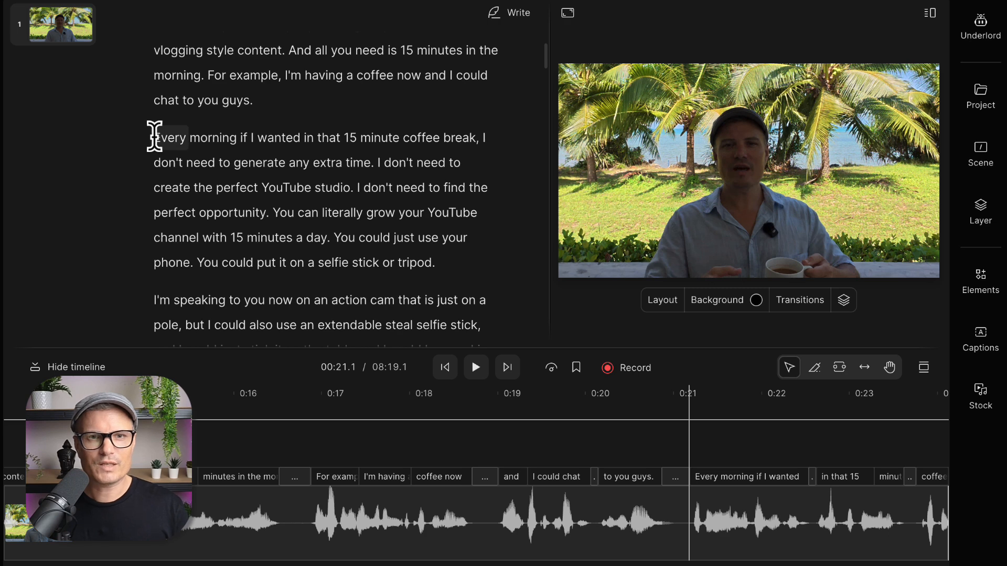
{"action": "type", "text": "/"}
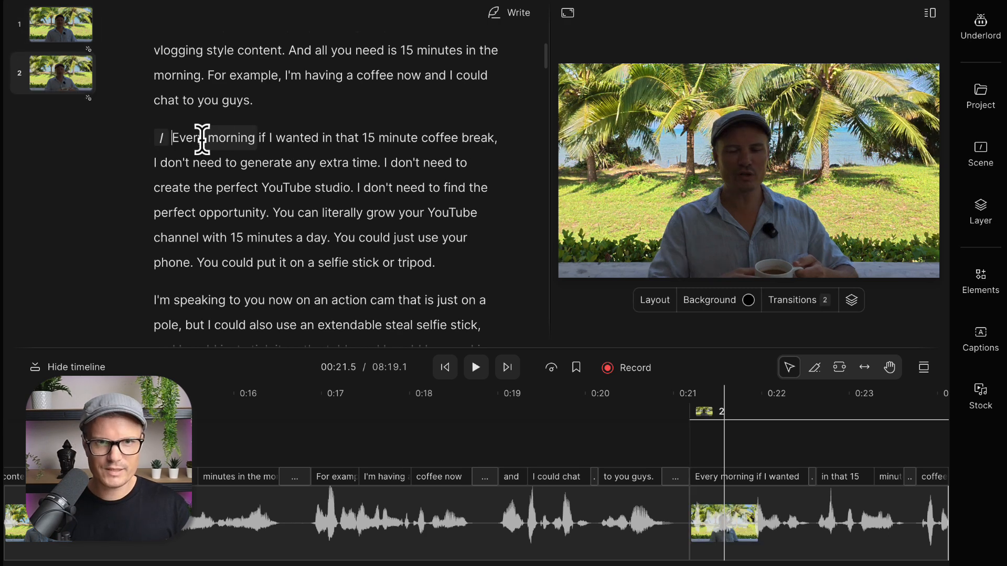
{"action": "left_click", "coordinate": [357, 187]}
{"action": "type", "text": "/"}
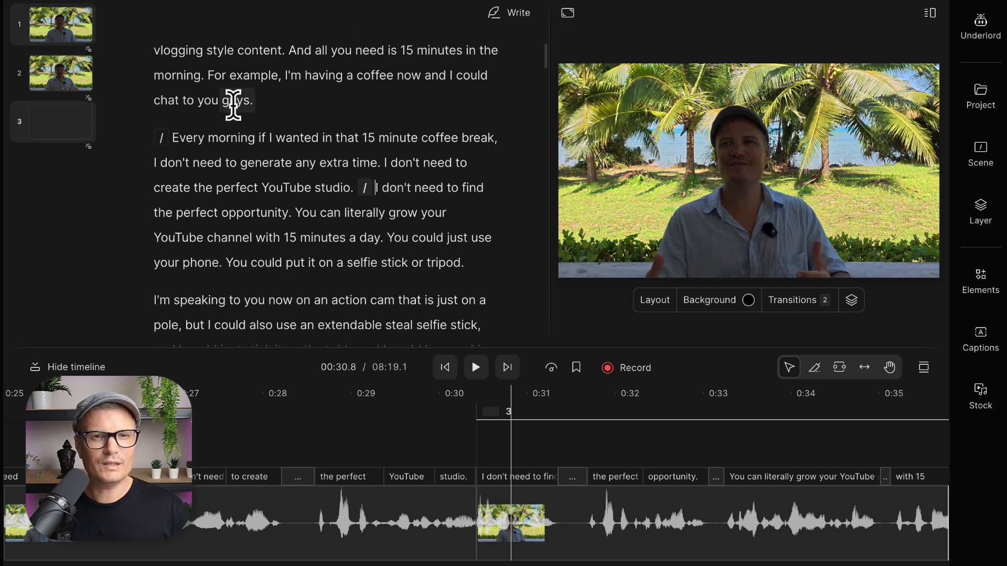
- Zoom the video in the scene starting "Every morning if I wanted" to 120%
{"action": "left_click", "coordinate": [172, 137]}
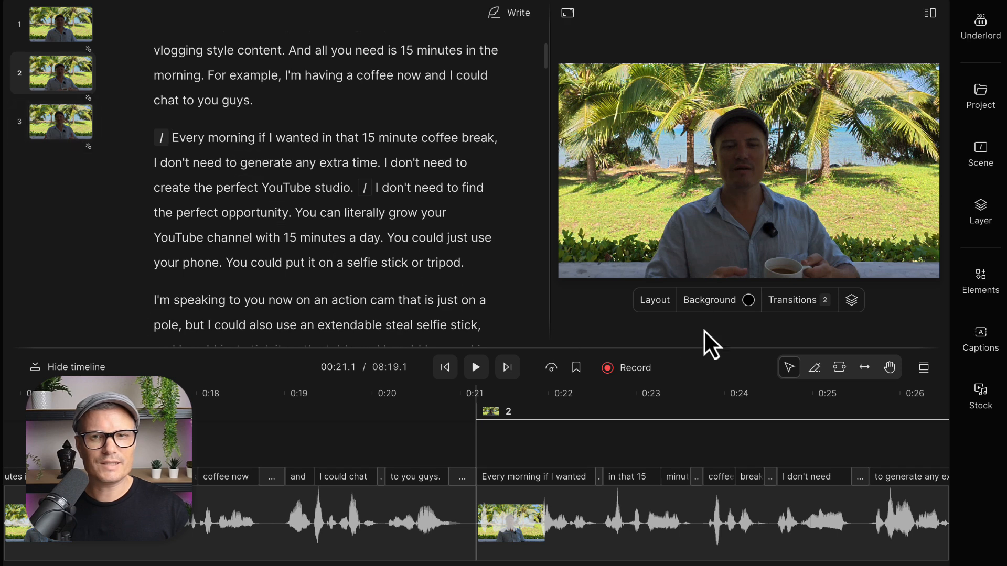
{"action": "left_click", "coordinate": [764, 203]}
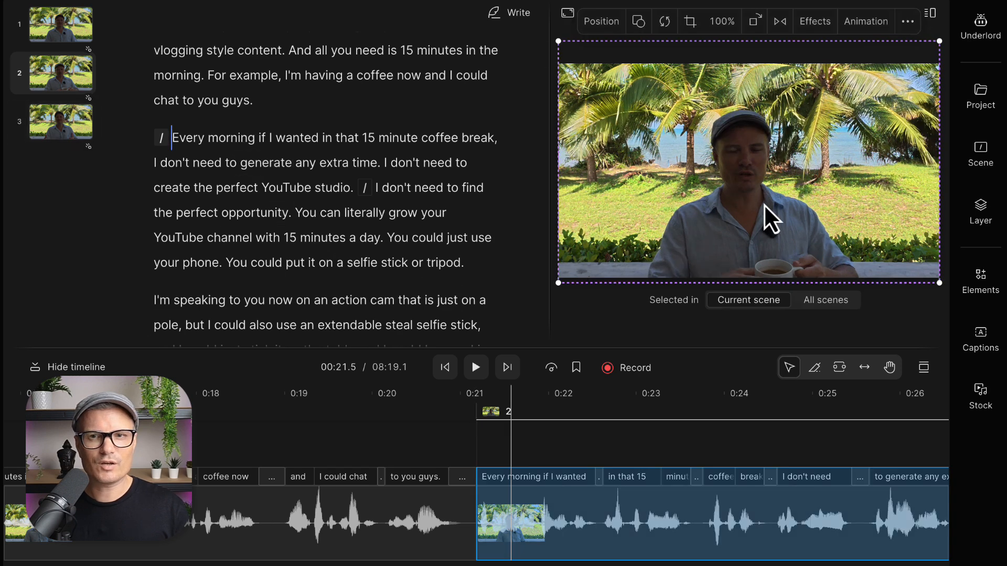
{"action": "left_click", "coordinate": [722, 27]}
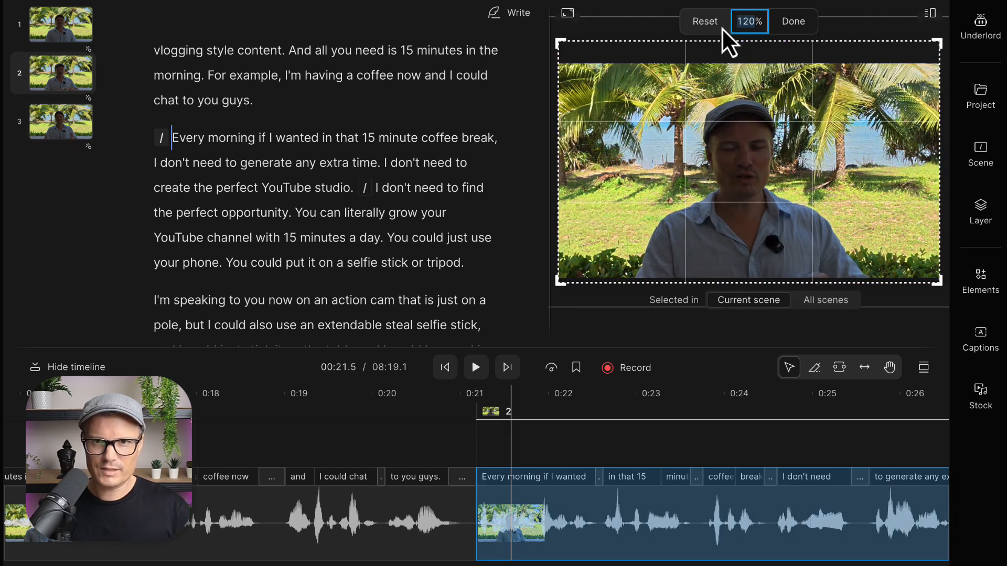
{"action": "left_click", "coordinate": [791, 21]}
- Play from "you guys" across the scene break into the second scene to check how the zoom change looks
{"action": "left_click", "coordinate": [193, 100]}
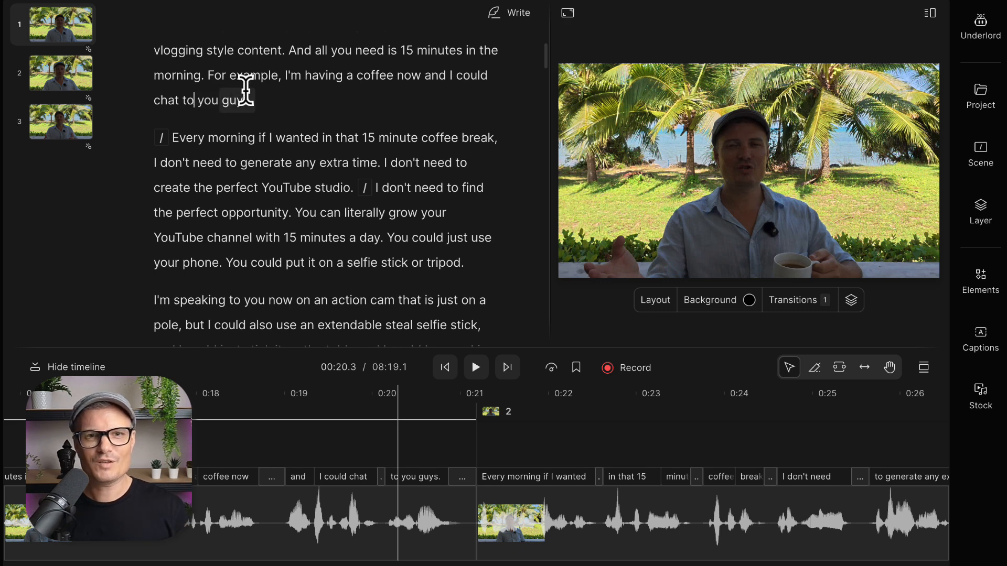
{"action": "key", "text": "space"}
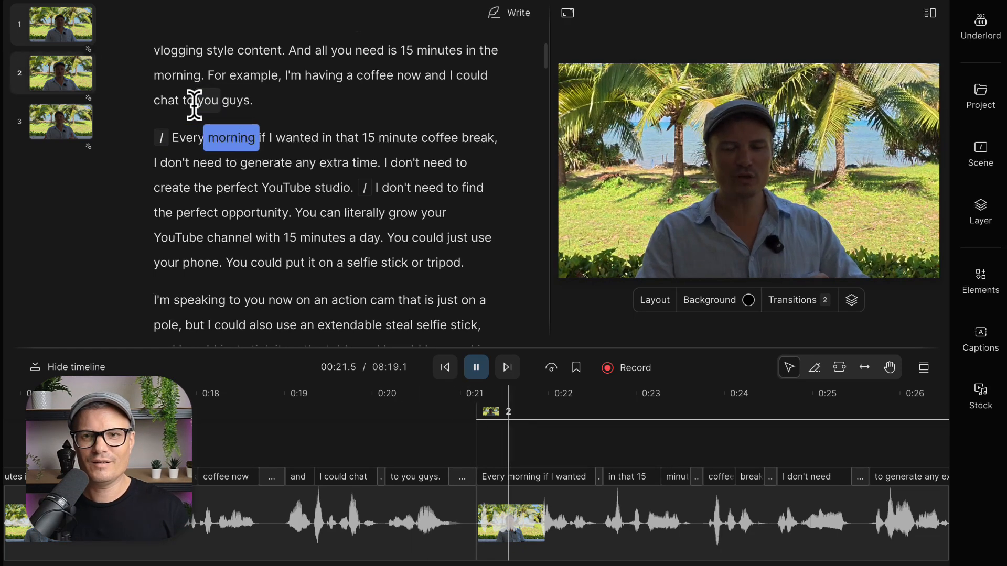
{"action": "left_click", "coordinate": [776, 165]}
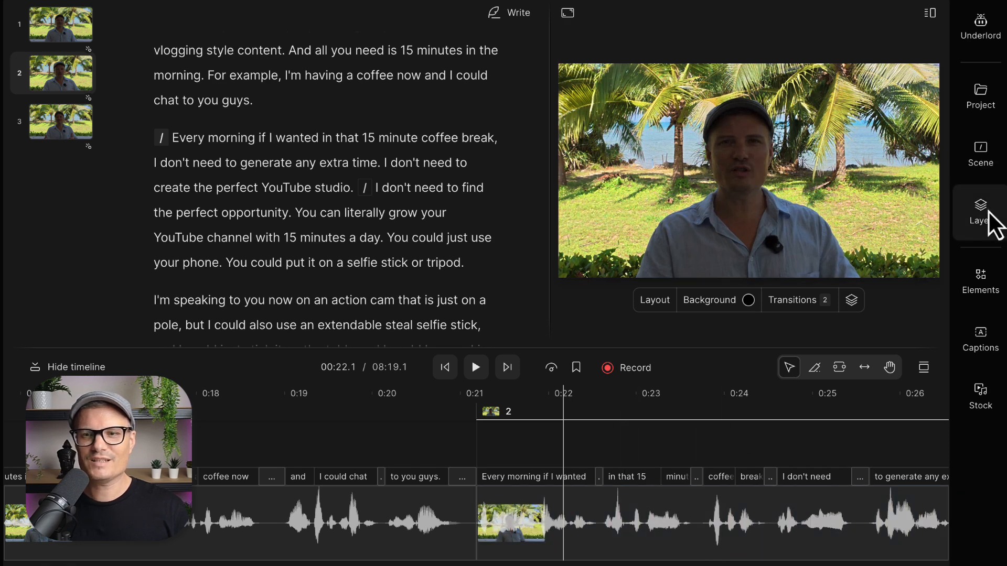
- Delete the incoming and outgoing smart transitions from the second scene and close the scene settings
{"action": "left_click", "coordinate": [982, 160]}
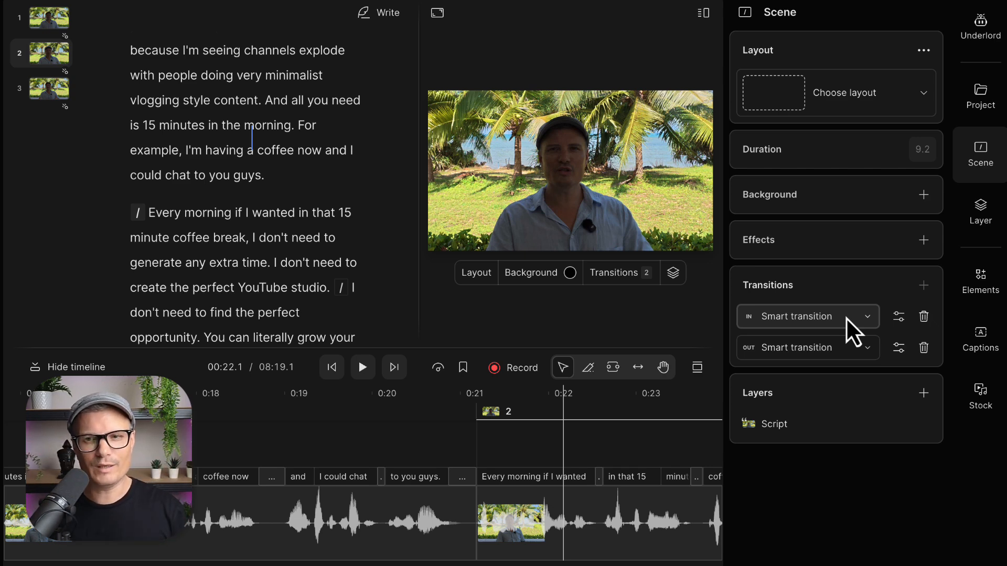
{"action": "left_click", "coordinate": [924, 317]}
{"action": "left_click", "coordinate": [923, 320]}
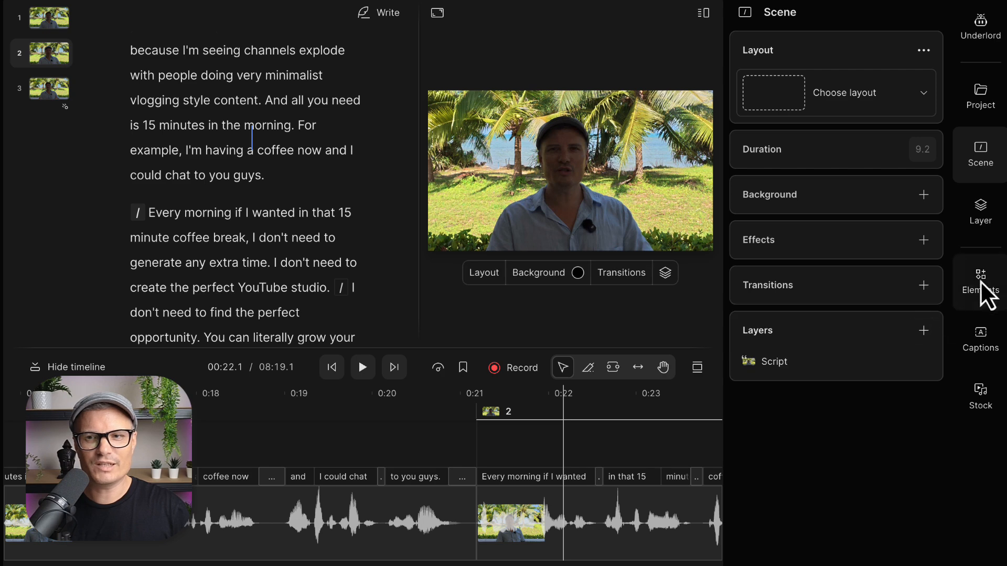
{"action": "left_click", "coordinate": [986, 151]}
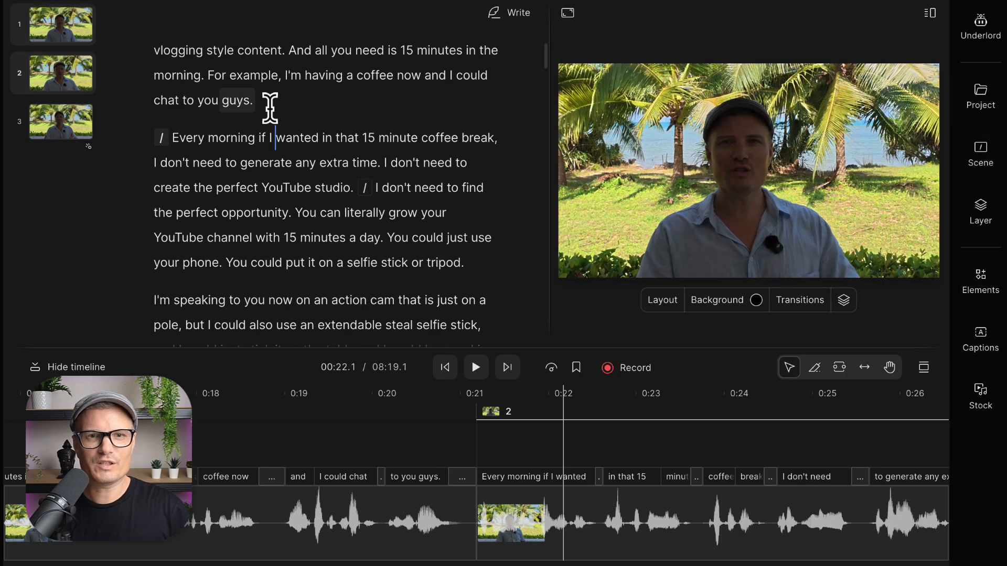
- Replay from "you guys" into the second scene to check the cut without transitions
{"action": "left_click", "coordinate": [204, 100]}
{"action": "key", "text": "space"}
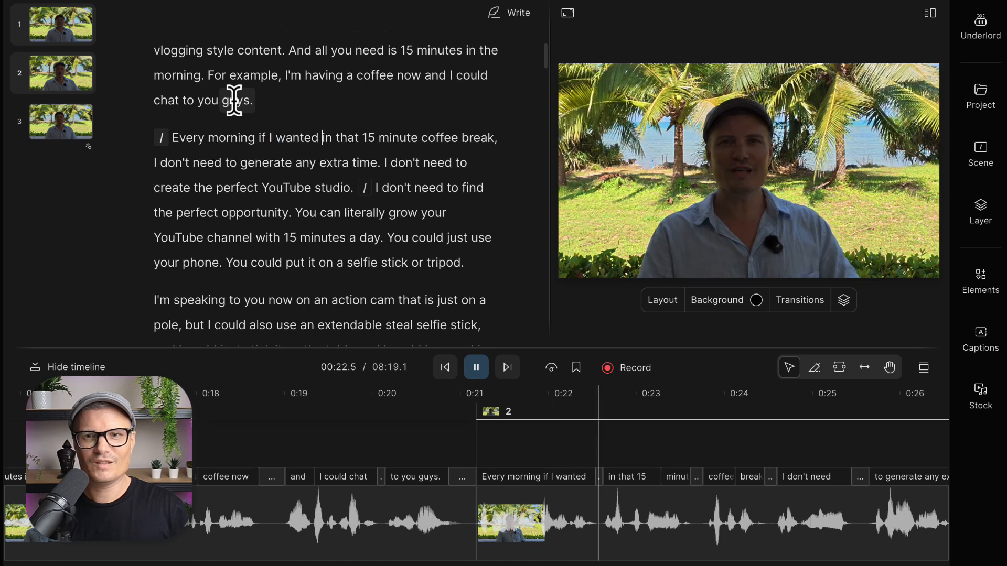
{"action": "key", "text": "space"}
- Increase the zoom of the second scene's video to 140%
{"action": "left_click", "coordinate": [784, 133]}
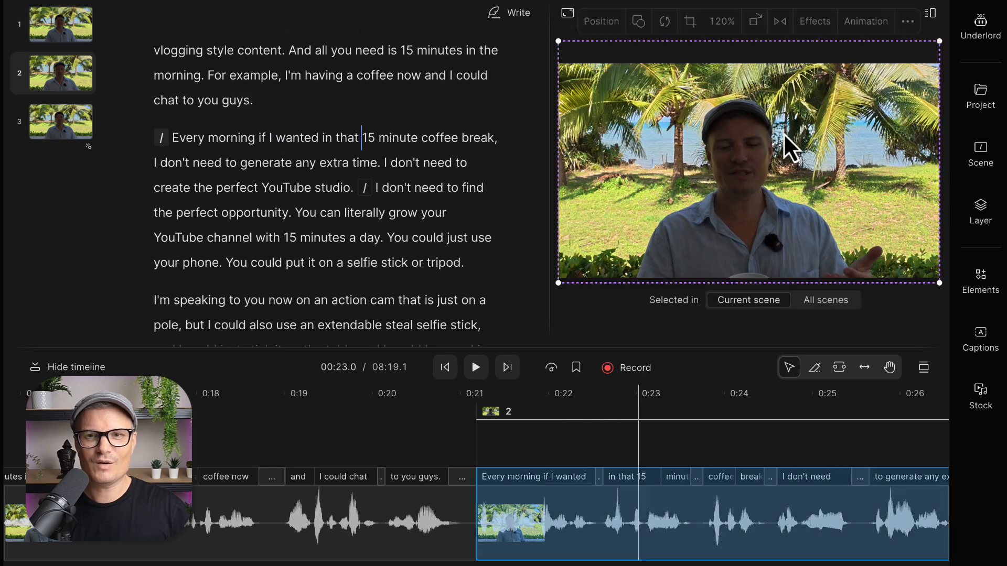
{"action": "left_click", "coordinate": [719, 22]}
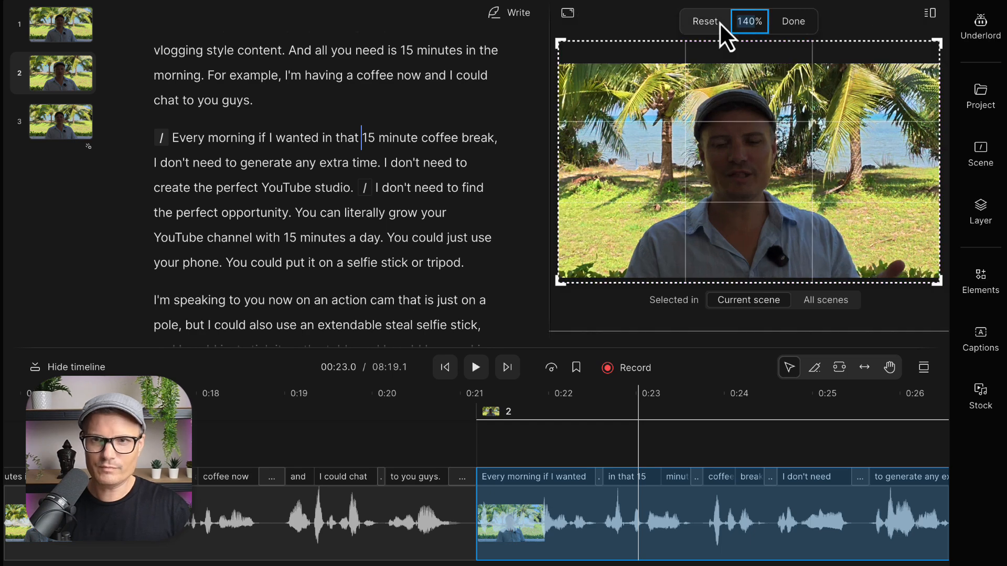
{"action": "left_click_drag", "start_coordinate": [719, 22], "coordinate": [763, 21]}
{"action": "left_click", "coordinate": [793, 22]}
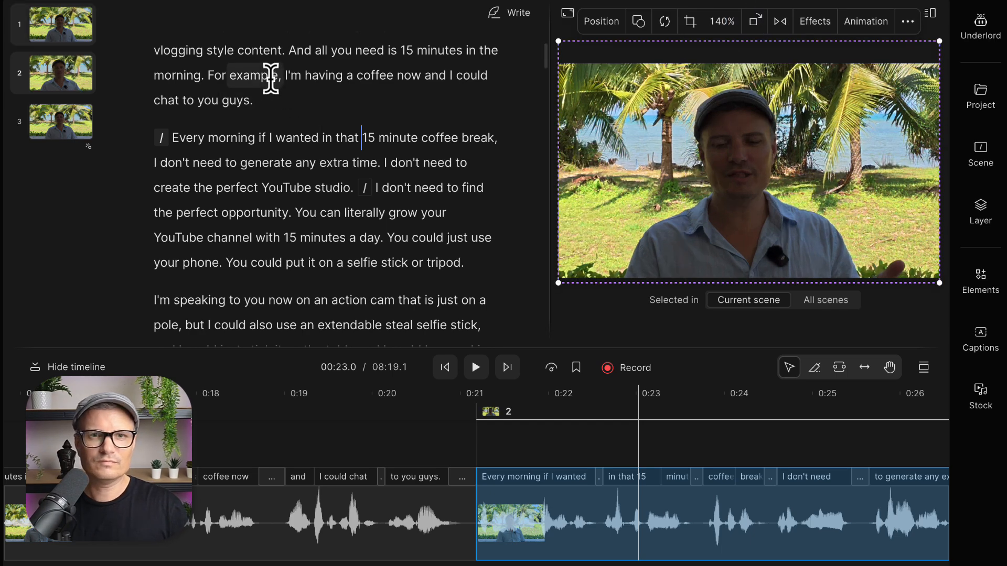
- Play from "example, I'm having a coffee" through the scene break to check the closer 140% framing
{"action": "left_click", "coordinate": [230, 75]}
{"action": "key", "text": "space"}
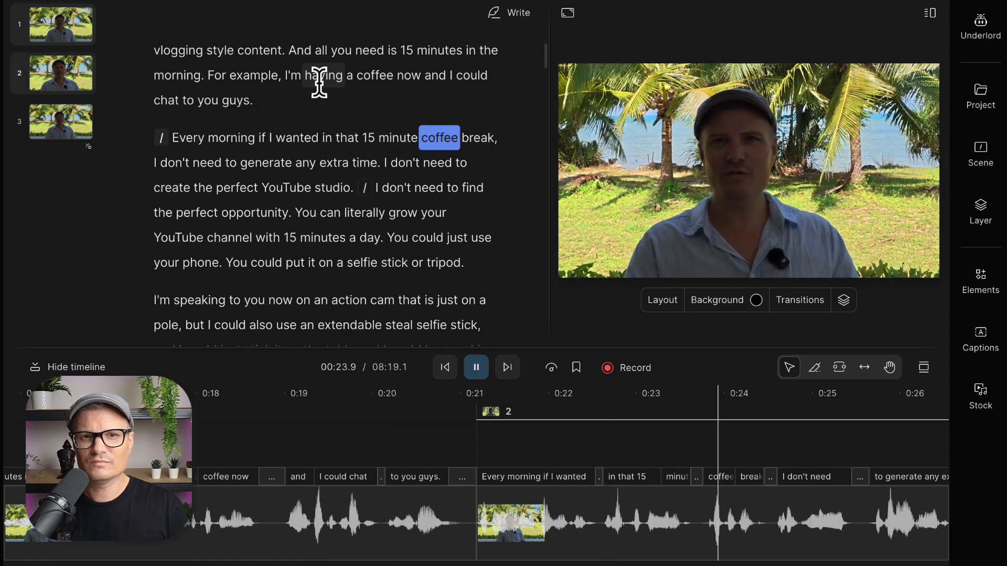
{"action": "key", "text": "space"}
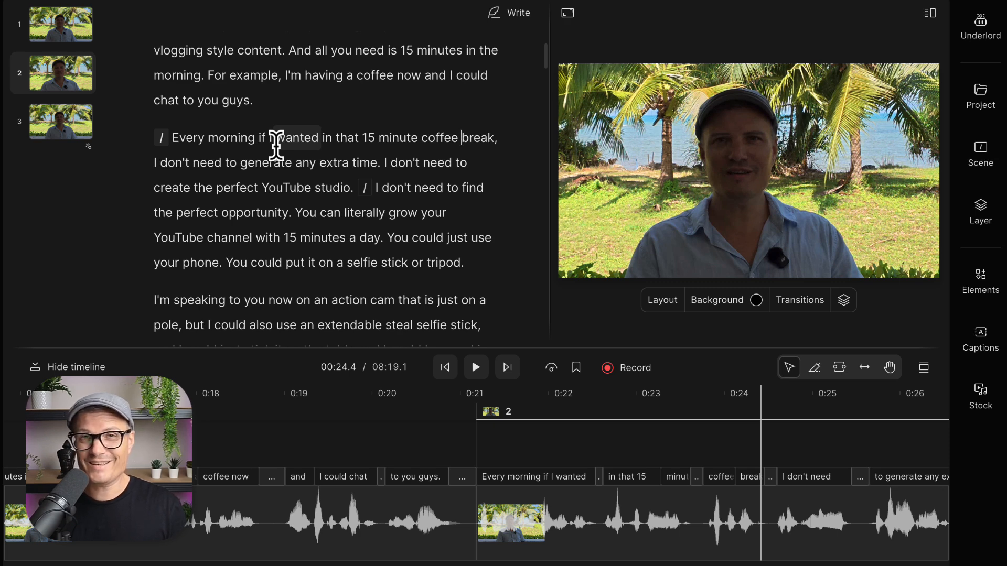
- Undo the zoom changes, the transition deletions and both scene breaks
{"action": "key", "text": "ctrl+z"}
{"action": "key", "text": "ctrl+z"}
{"action": "key", "text": "ctrl+z"}
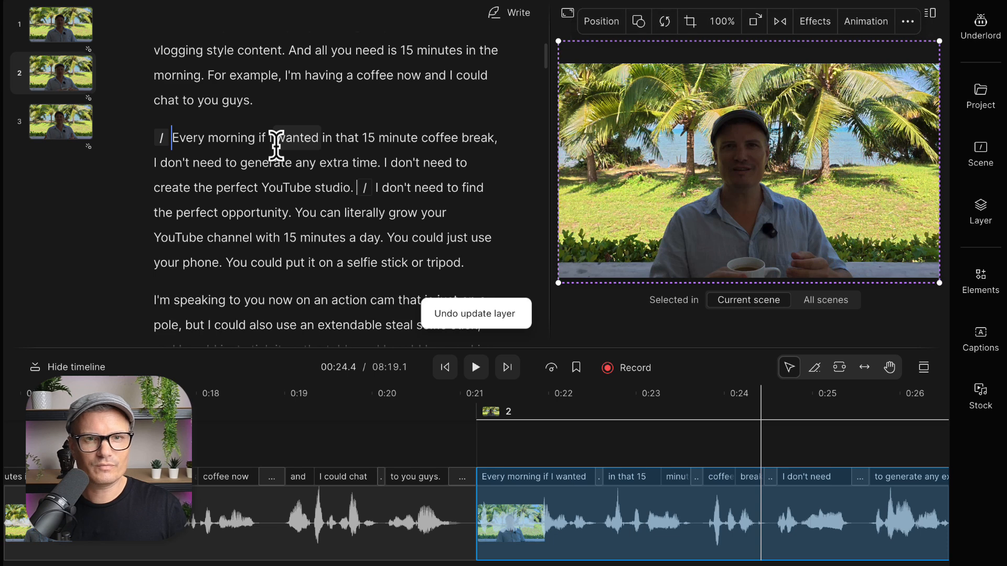
{"action": "key", "text": "ctrl+z"}
{"action": "key", "text": "ctrl+z"}
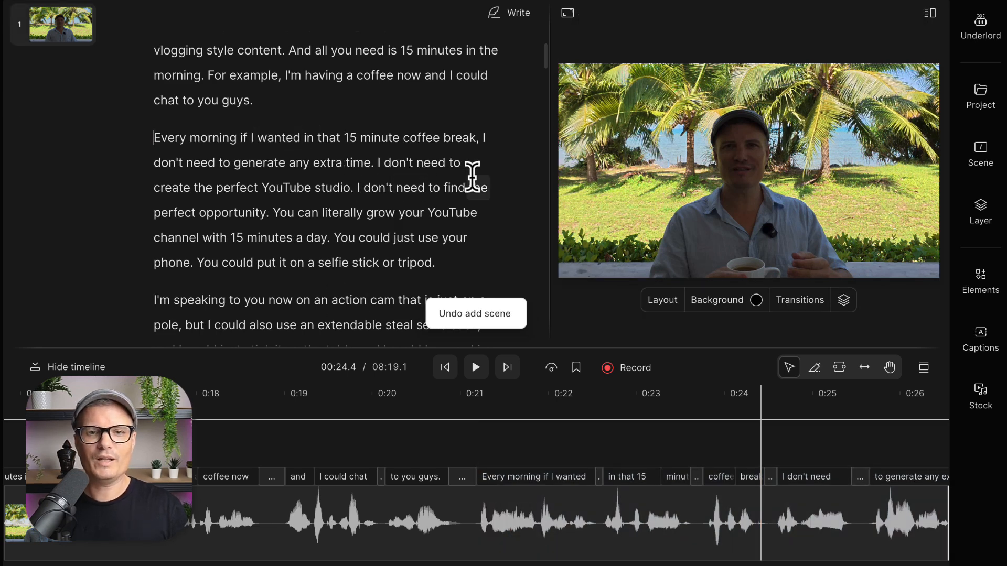
- Find the script passage about the Uneducated Economist and play it from "You've got great sound"
{"action": "scroll", "coordinate": [471, 178], "scroll_direction": "down", "scroll_amount": 4}
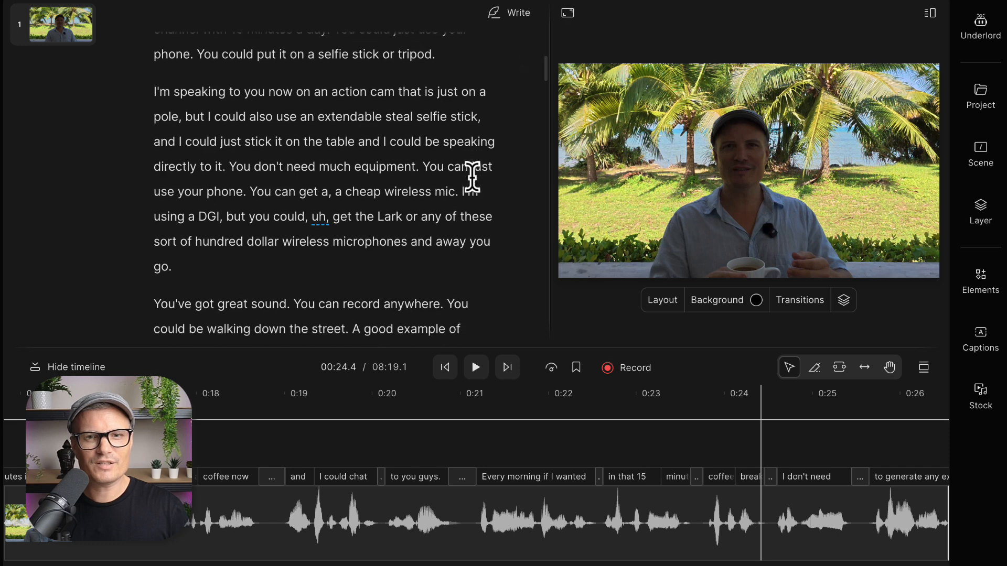
{"action": "scroll", "coordinate": [472, 178], "scroll_direction": "down", "scroll_amount": 1}
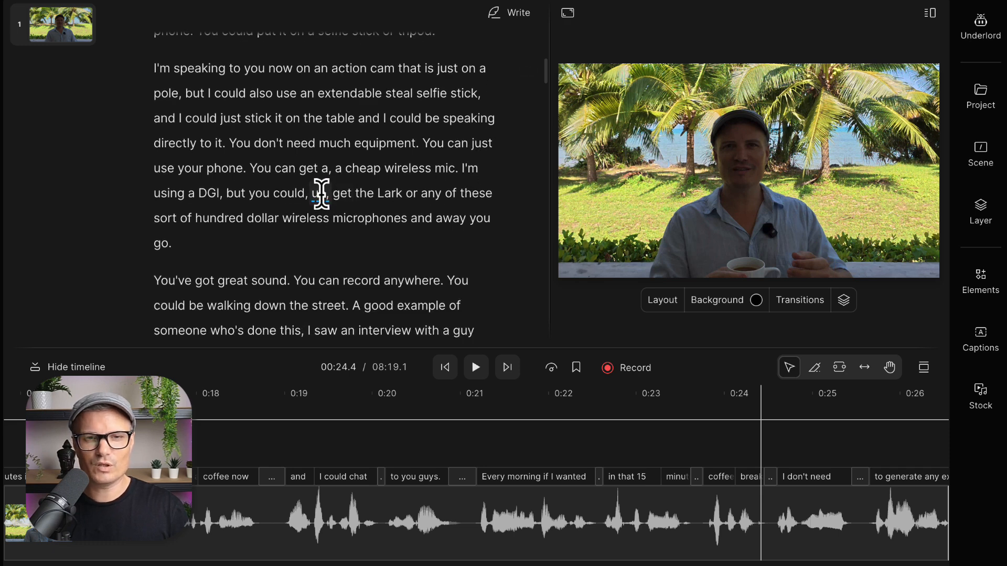
{"action": "scroll", "coordinate": [321, 194], "scroll_direction": "down", "scroll_amount": 5}
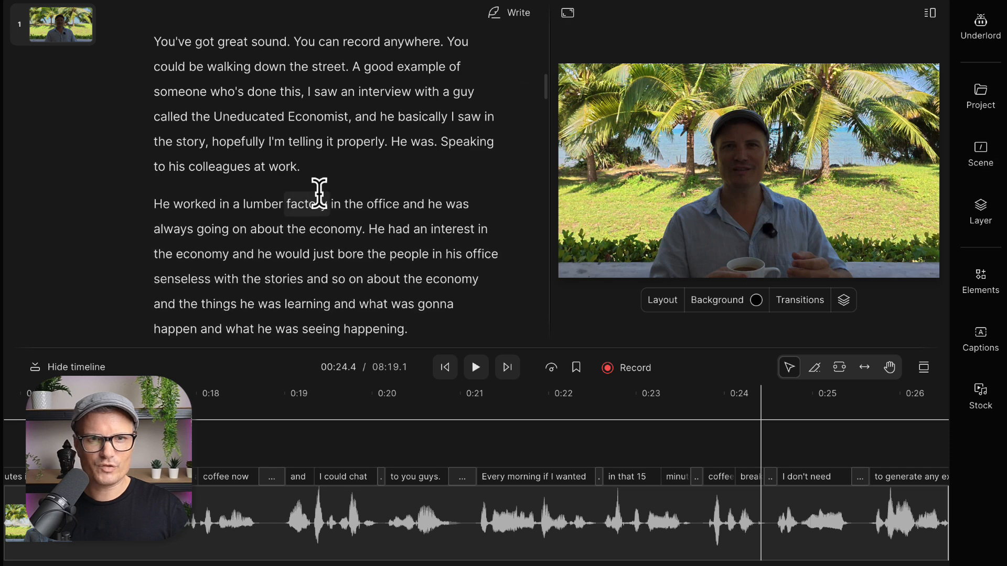
{"action": "scroll", "coordinate": [319, 194], "scroll_direction": "up", "scroll_amount": 2}
{"action": "left_click", "coordinate": [239, 203]}
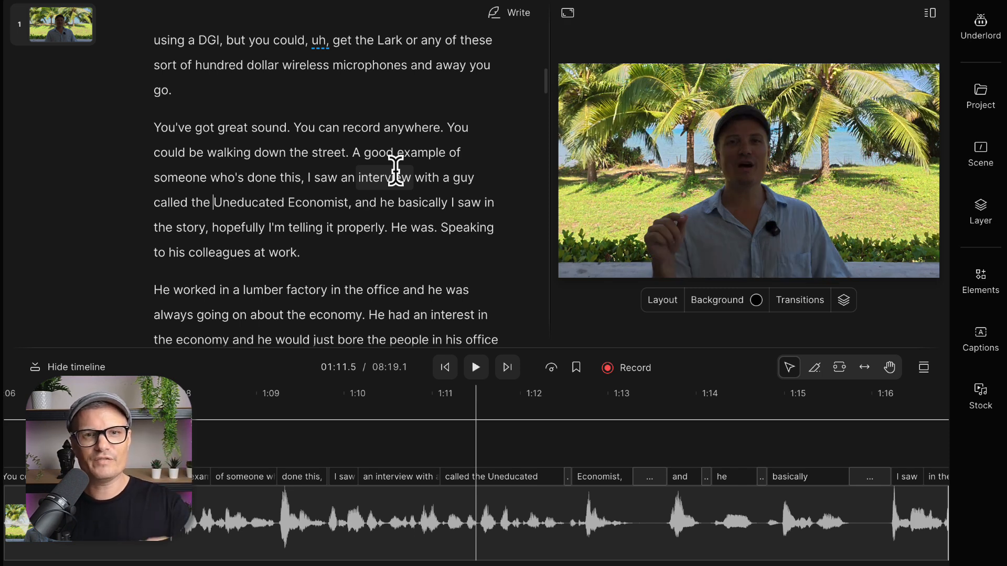
{"action": "left_click", "coordinate": [233, 127]}
{"action": "key", "text": "space"}
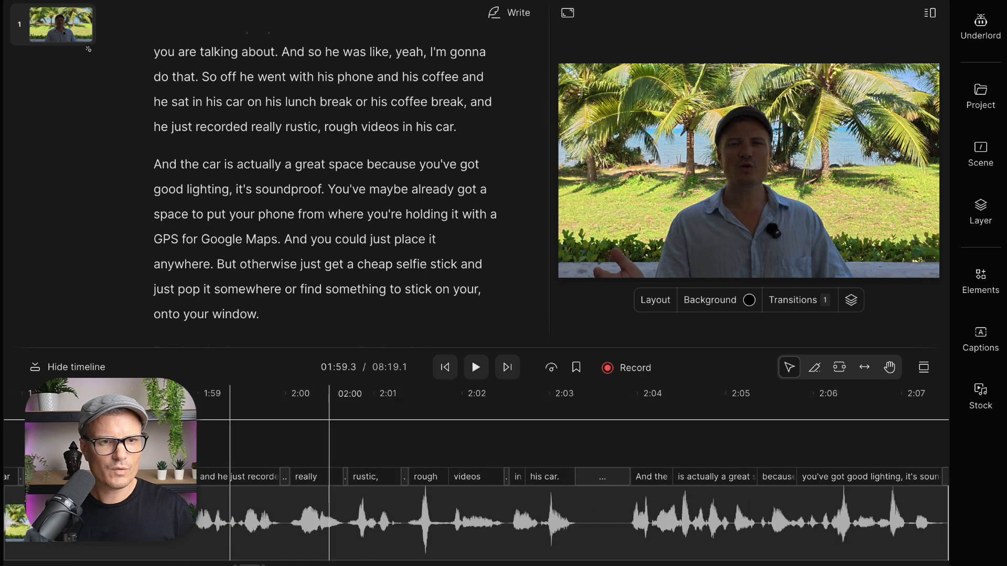
- Place the playhead at 1:59 and set up a new-layer screen recording that shares the entire screen
{"action": "left_click", "coordinate": [248, 402]}
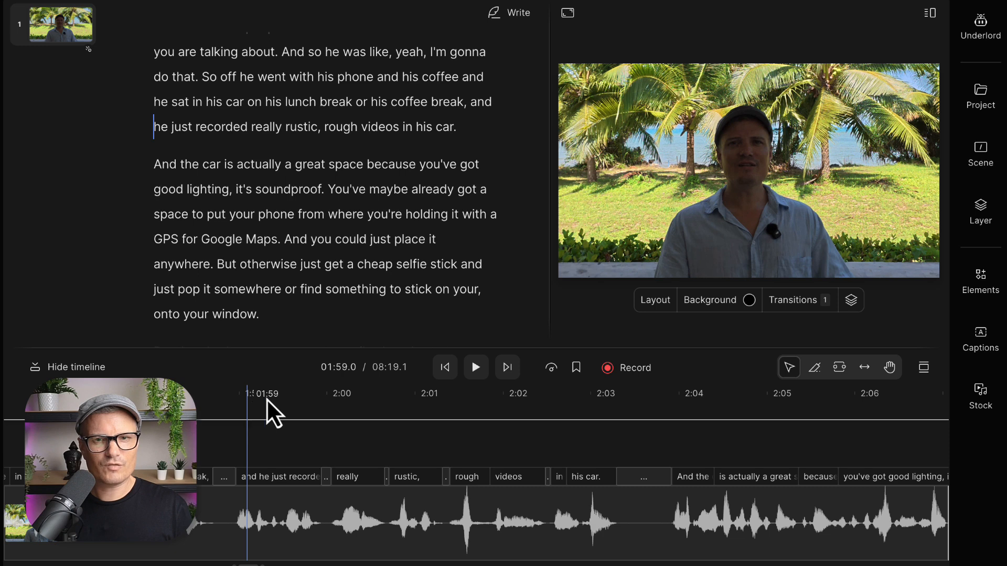
{"action": "left_click", "coordinate": [638, 369]}
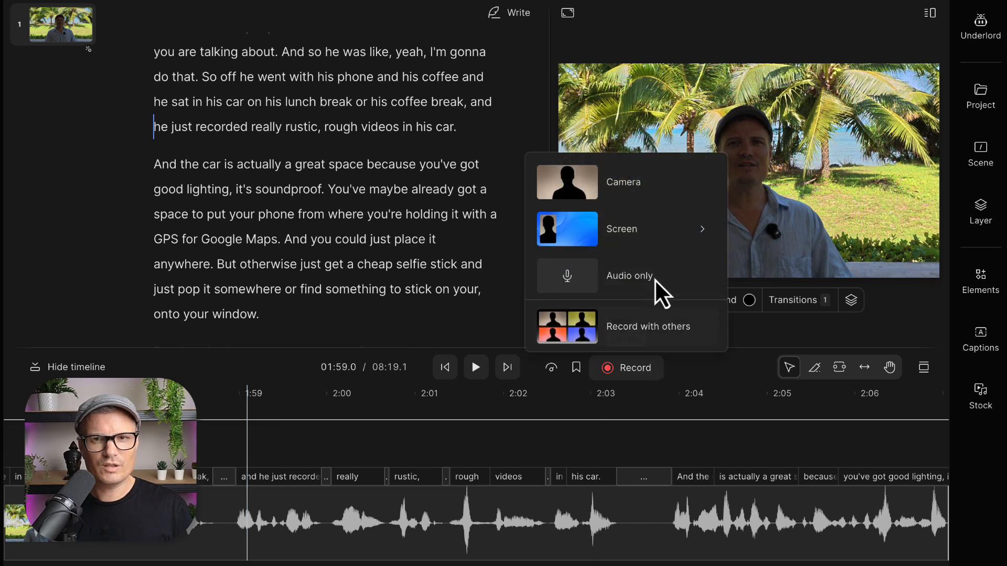
{"action": "mouse_move", "coordinate": [649, 232]}
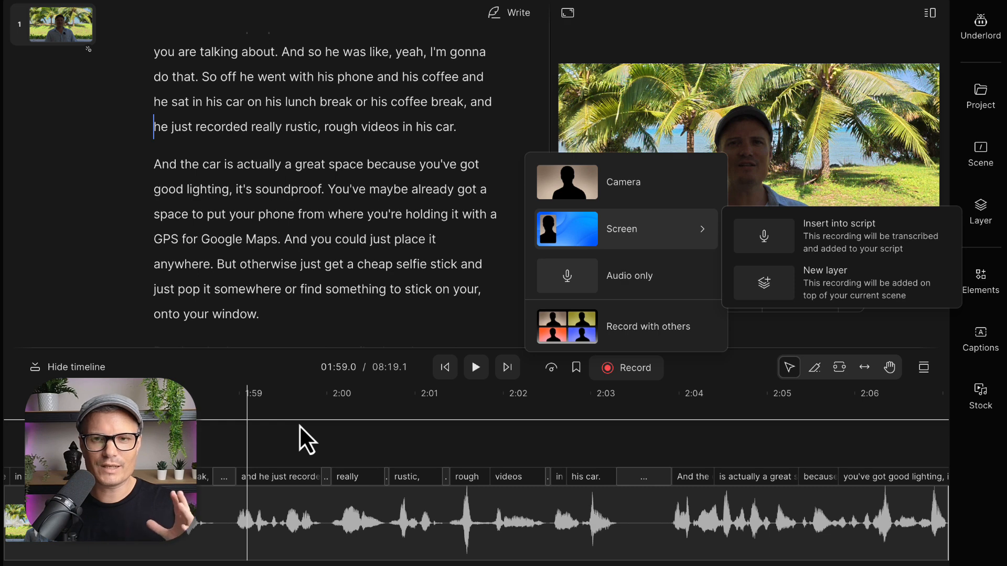
{"action": "left_click", "coordinate": [841, 281]}
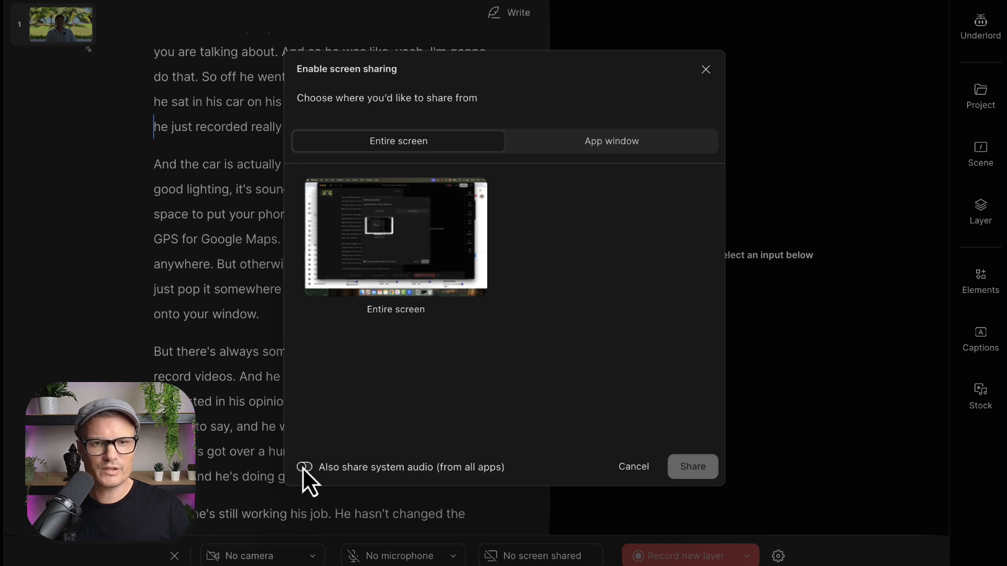
{"action": "left_click", "coordinate": [421, 238]}
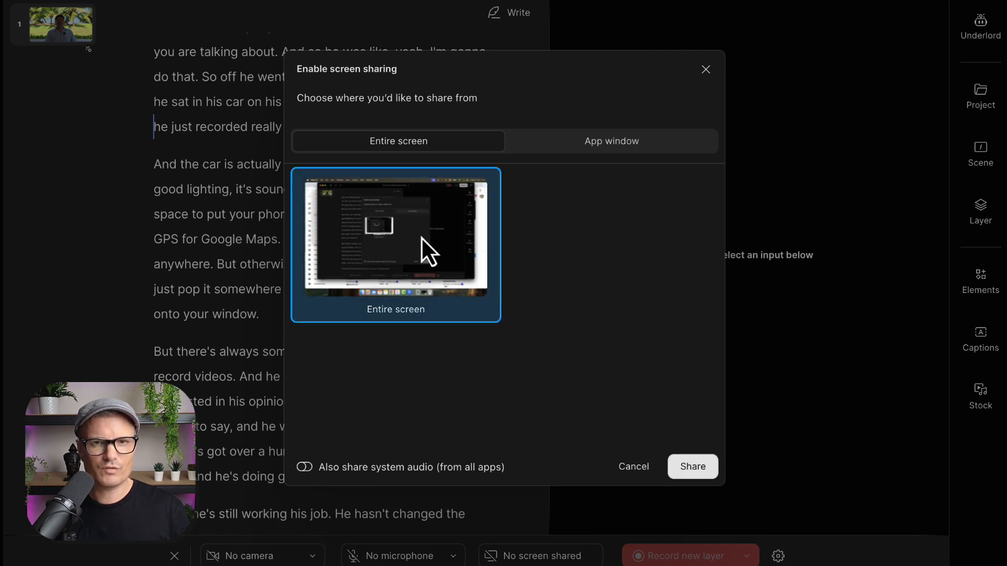
{"action": "left_click", "coordinate": [697, 465]}
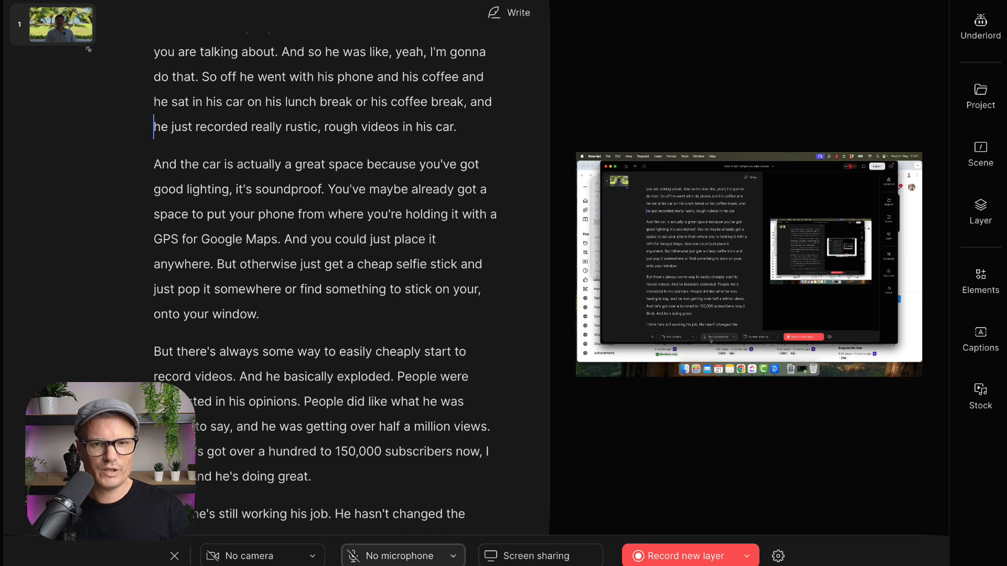
- Record the Uneducated Economist YouTube channel as a new layer, highlighting its subscriber figure and browsing its videos, and stop the recording
{"action": "left_click", "coordinate": [701, 561]}
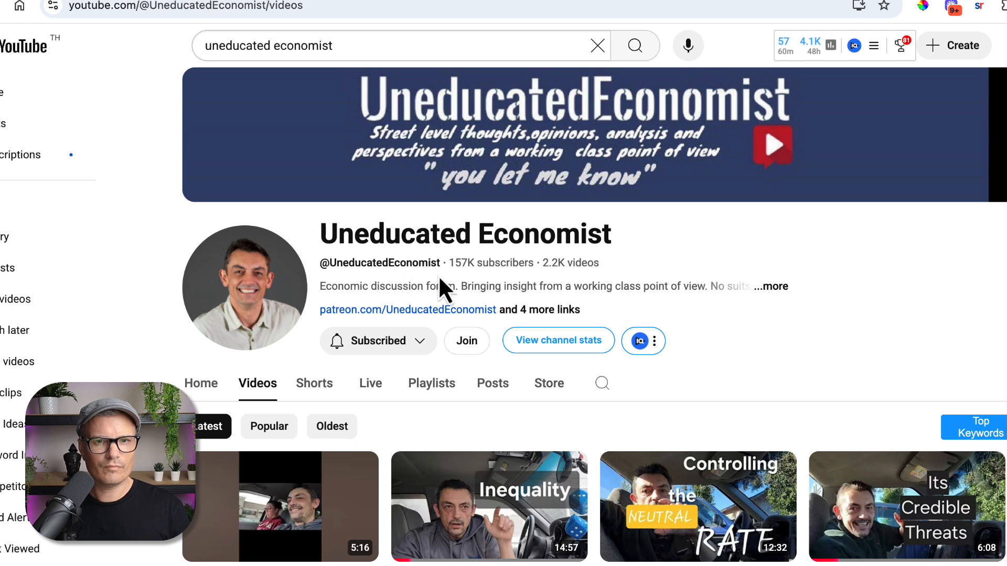
{"action": "left_click_drag", "start_coordinate": [447, 260], "coordinate": [460, 261]}
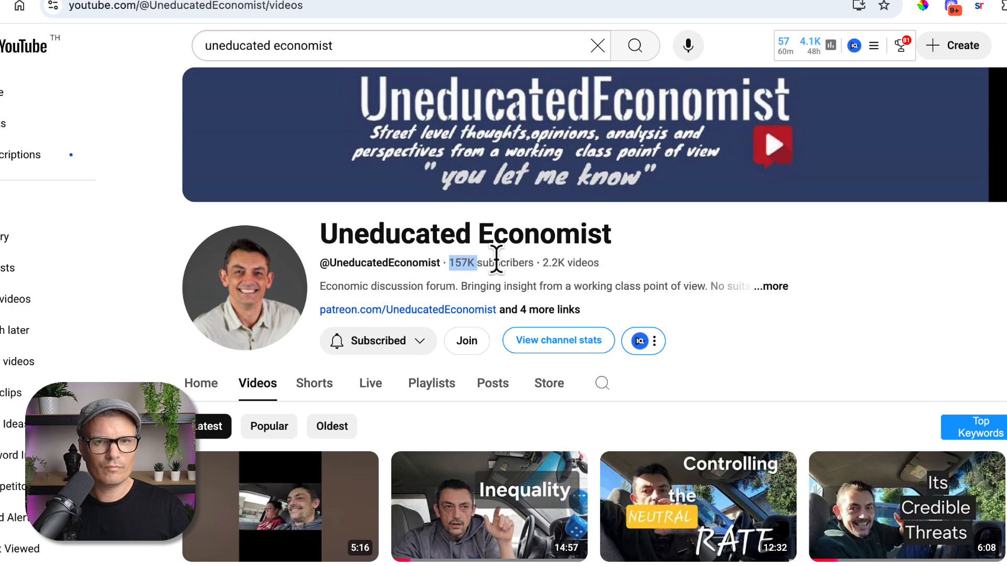
{"action": "scroll", "coordinate": [496, 259], "scroll_direction": "down", "scroll_amount": 4}
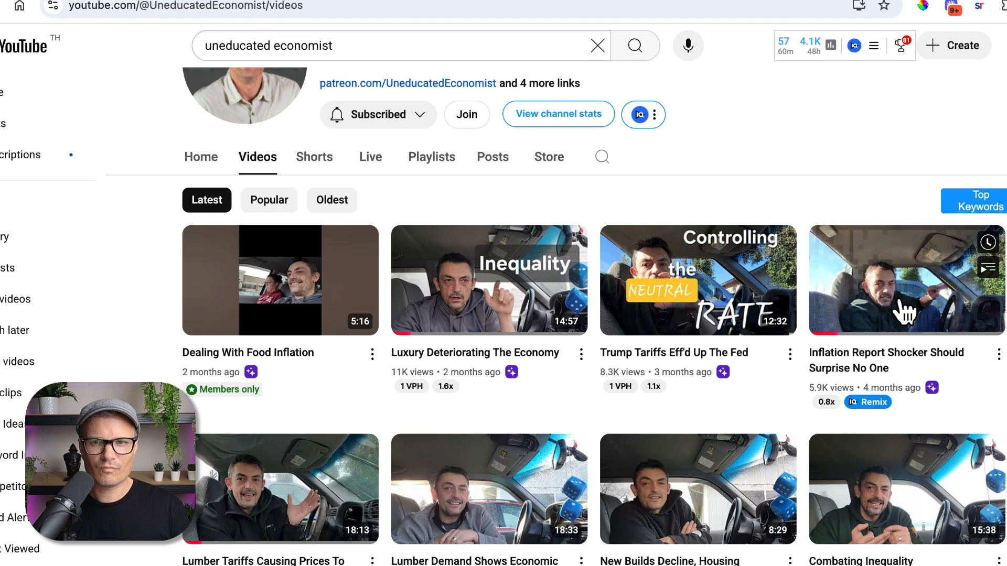
{"action": "scroll", "coordinate": [904, 313], "scroll_direction": "down", "scroll_amount": 3}
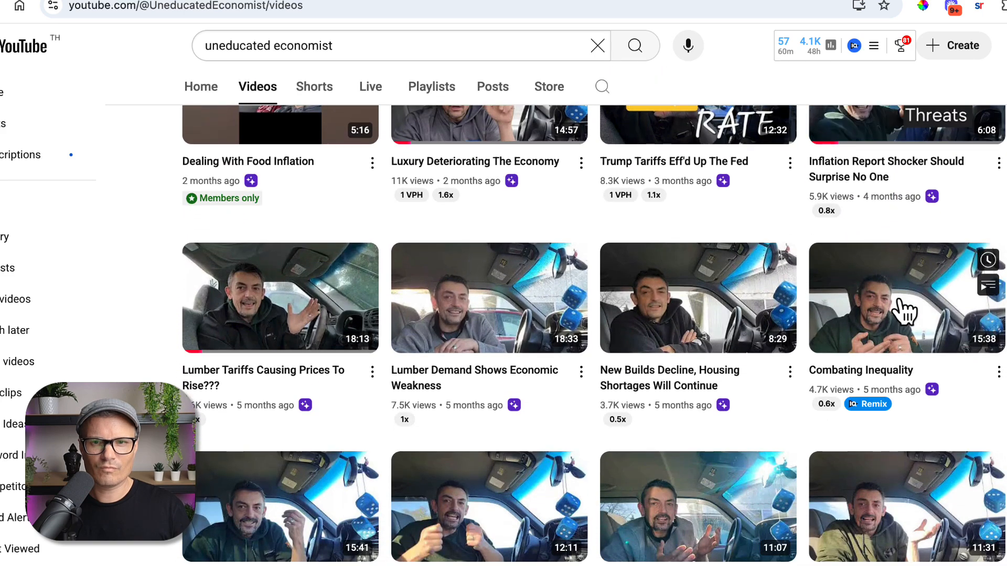
{"action": "scroll", "coordinate": [902, 312], "scroll_direction": "down", "scroll_amount": 1}
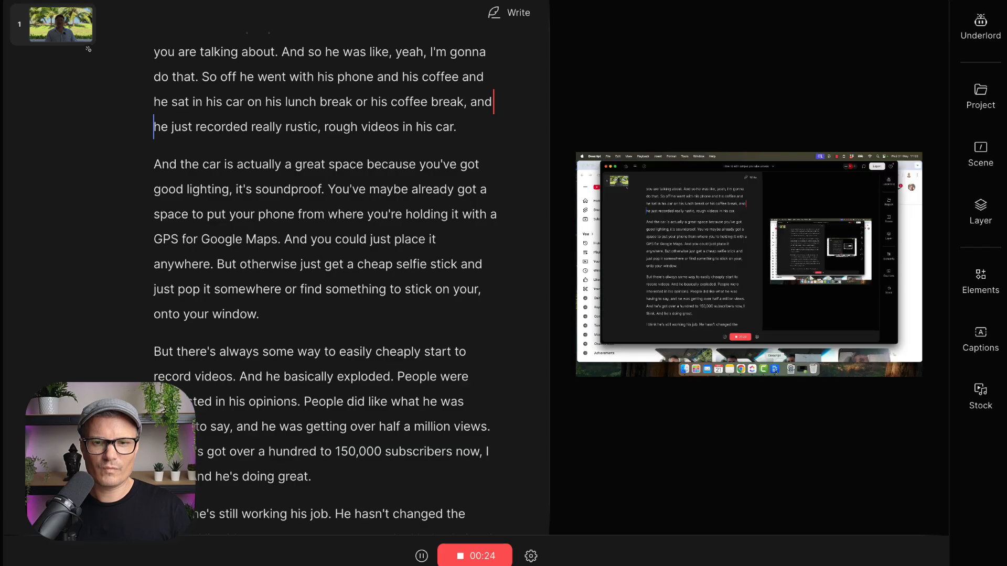
{"action": "left_click", "coordinate": [485, 558]}
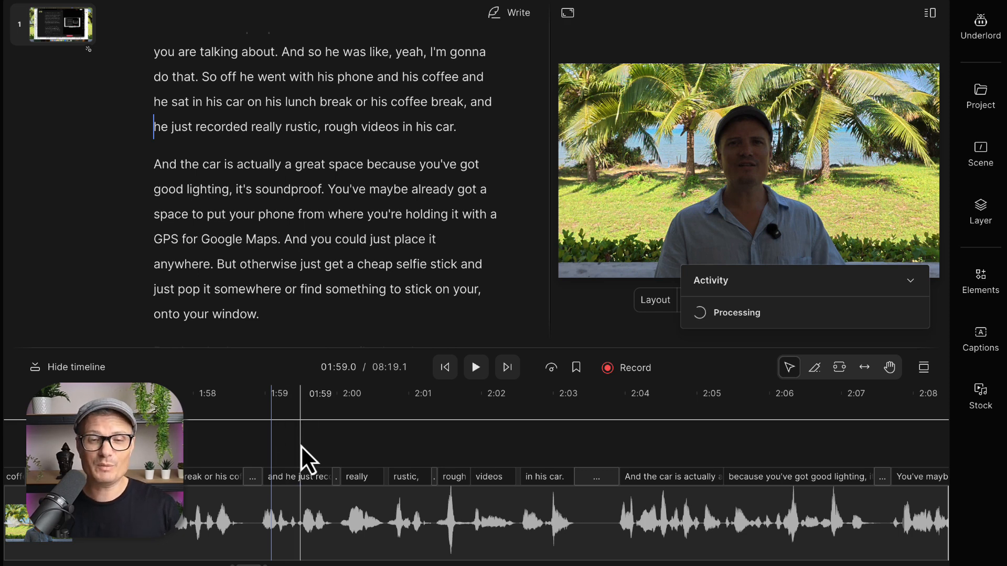
{"action": "scroll", "coordinate": [301, 445], "scroll_direction": "down", "scroll_amount": 3}
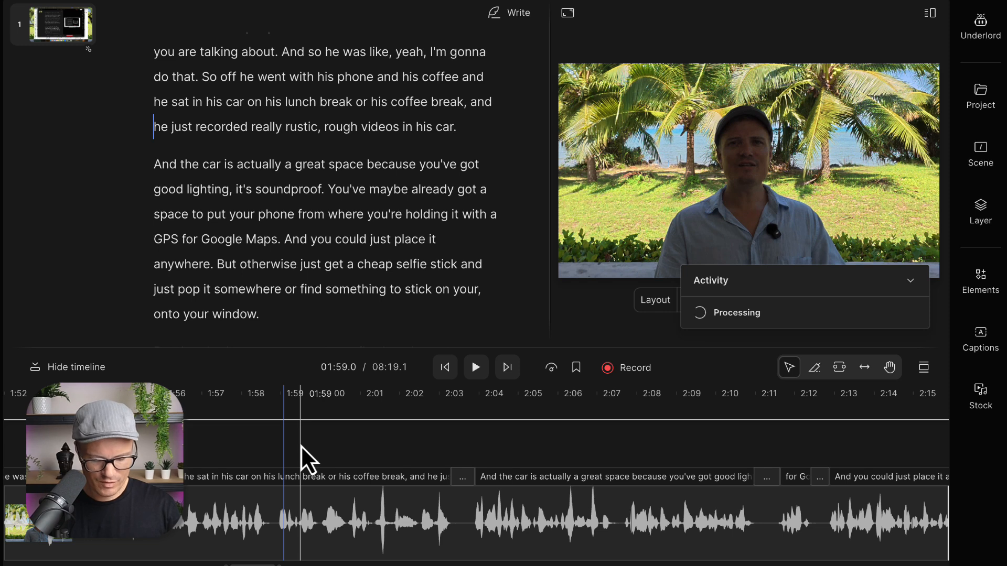
- Move the screen-recording layer along the timeline to about 2:00, where the script mentions rustic, rough videos, and place the playhead at its start
{"action": "scroll", "coordinate": [301, 445], "scroll_direction": "down", "scroll_amount": 4}
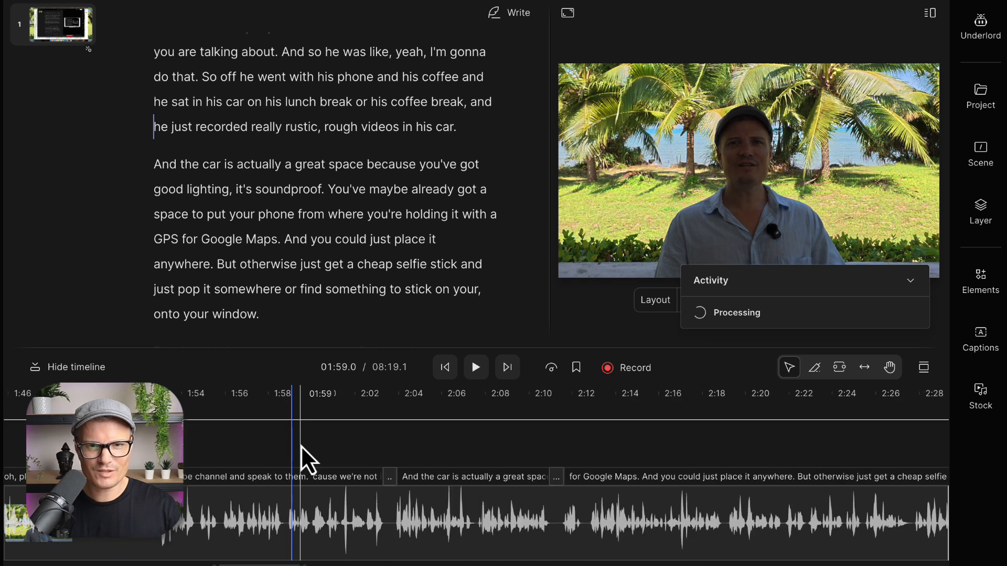
{"action": "scroll", "coordinate": [302, 447], "scroll_direction": "down", "scroll_amount": 5}
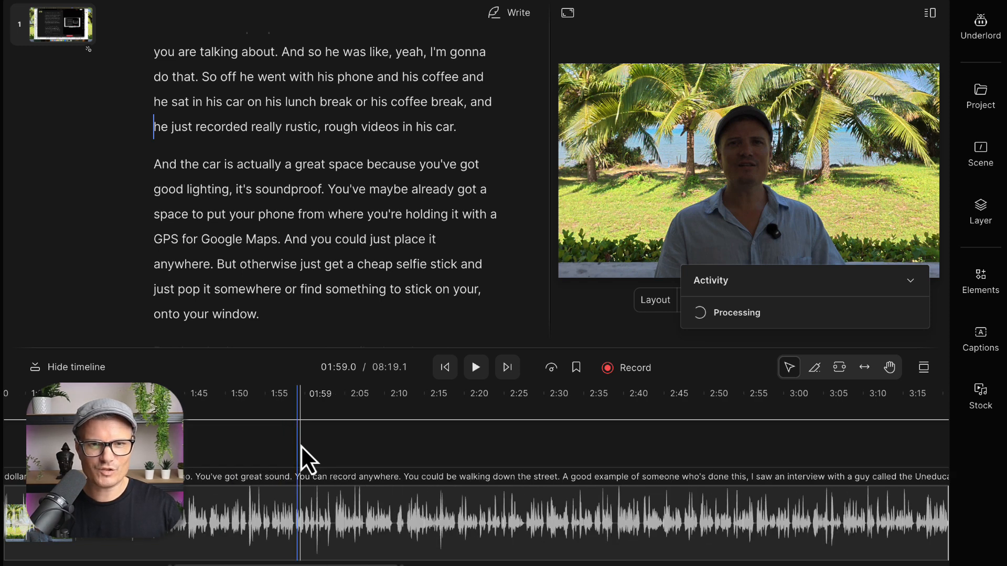
{"action": "scroll", "coordinate": [301, 445], "scroll_direction": "down", "scroll_amount": 5}
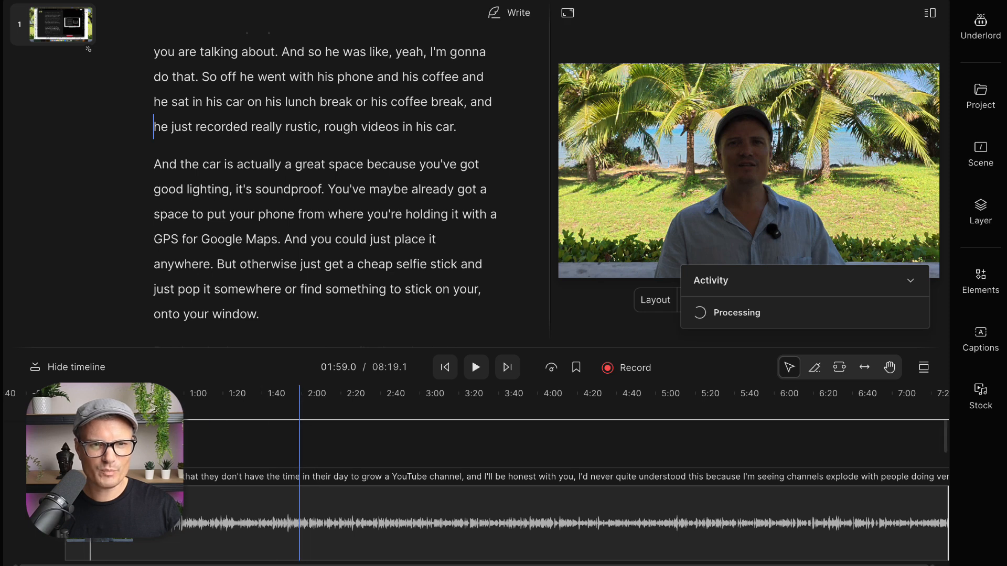
{"action": "left_click_drag", "start_coordinate": [105, 446], "coordinate": [114, 446]}
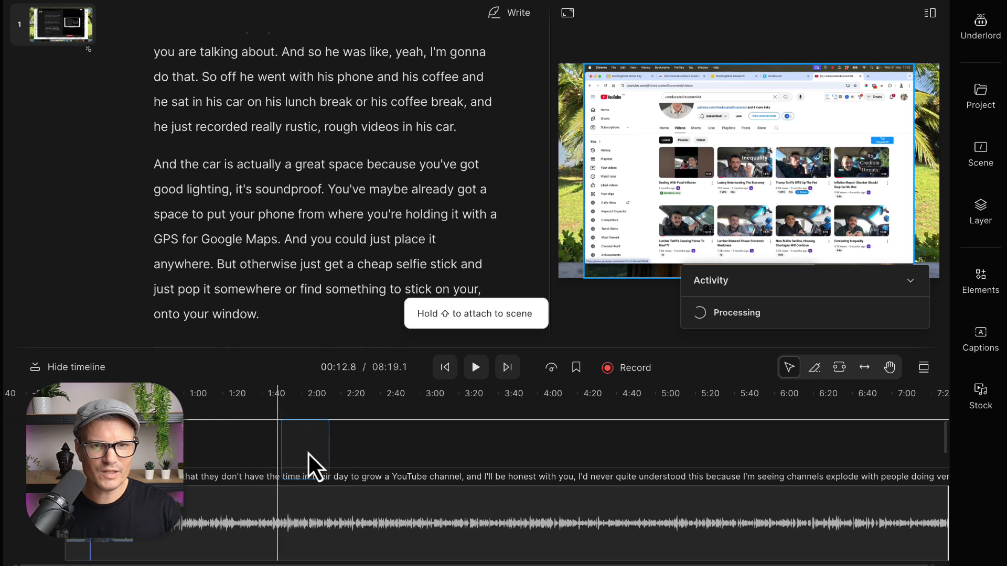
{"action": "left_click_drag", "start_coordinate": [322, 452], "coordinate": [328, 451]}
{"action": "left_click", "coordinate": [293, 398]}
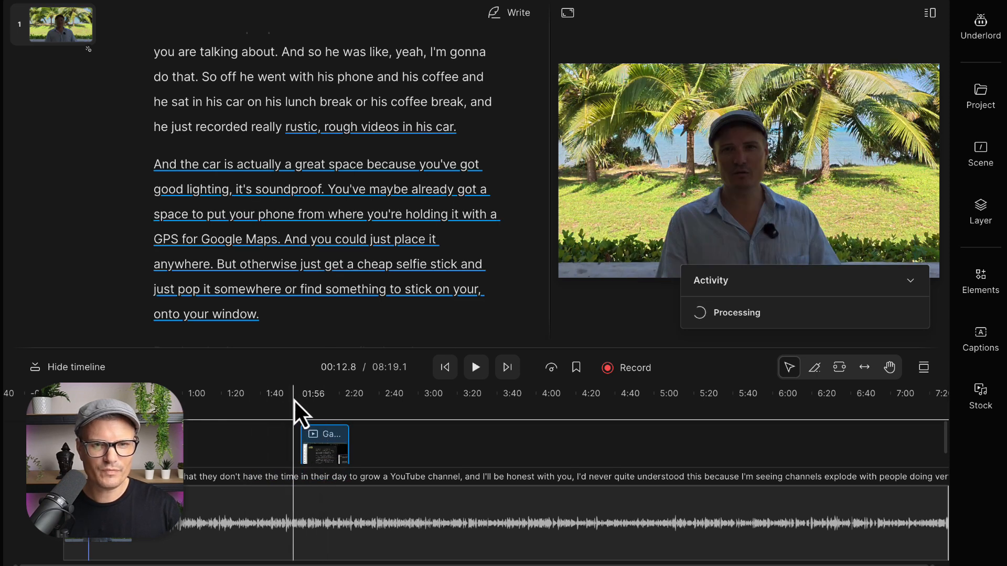
{"action": "left_click_drag", "start_coordinate": [293, 397], "coordinate": [300, 398]}
- Play the passage around the start of the screen-recording layer to check when the channel page appears
{"action": "scroll", "coordinate": [299, 398], "scroll_direction": "up", "scroll_amount": 5}
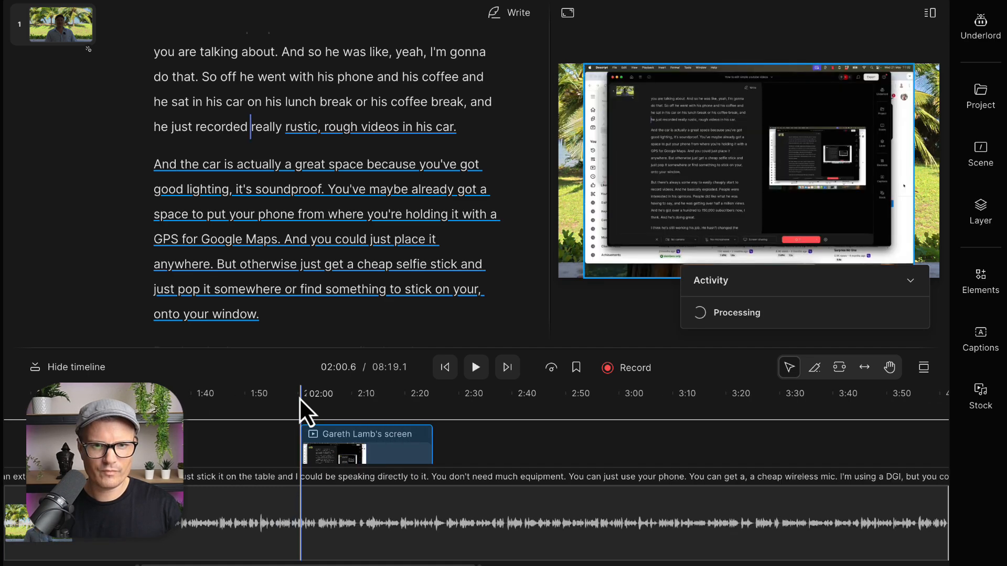
{"action": "scroll", "coordinate": [299, 398], "scroll_direction": "up", "scroll_amount": 8}
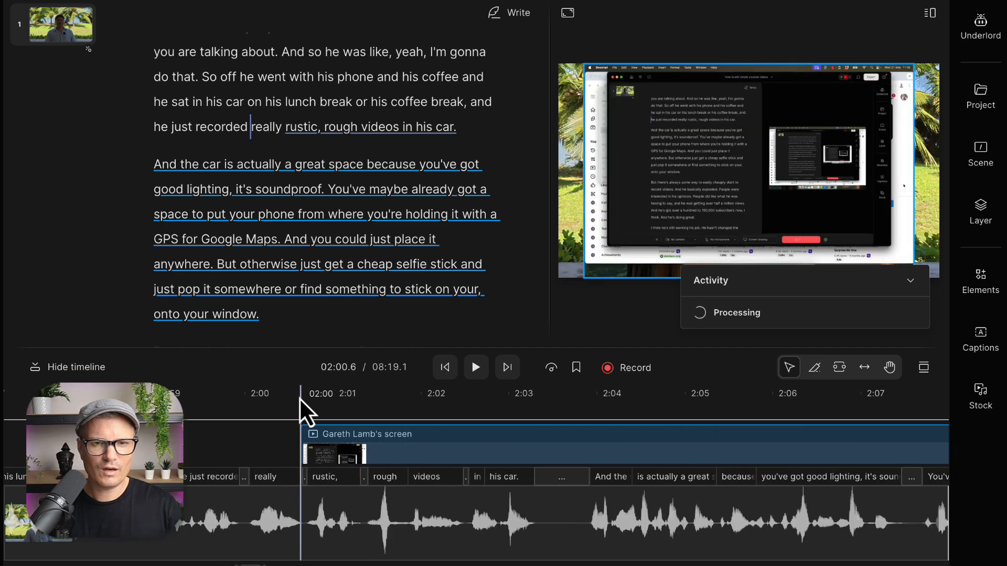
{"action": "scroll", "coordinate": [299, 397], "scroll_direction": "up", "scroll_amount": 2}
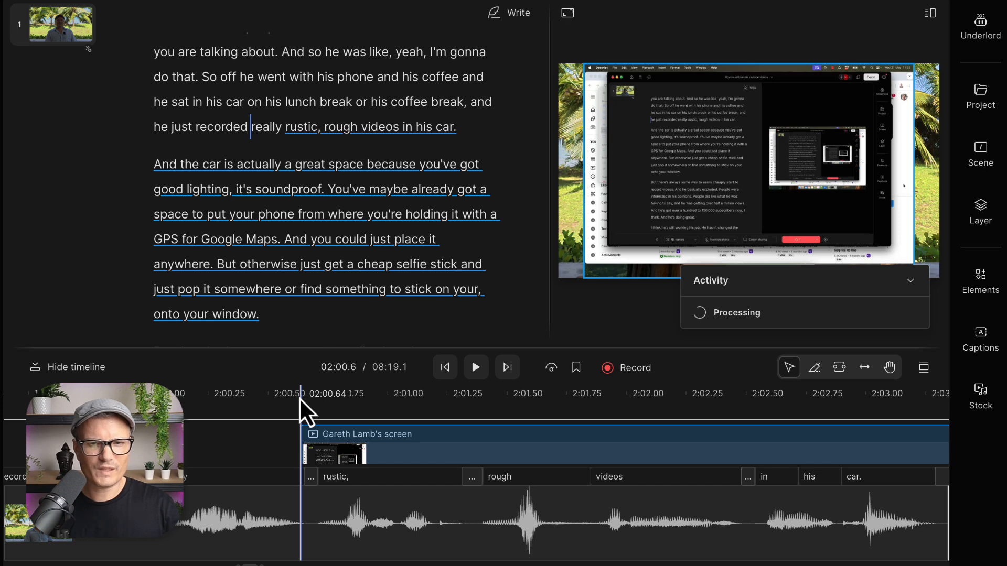
{"action": "left_click_drag", "start_coordinate": [301, 423], "coordinate": [260, 398]}
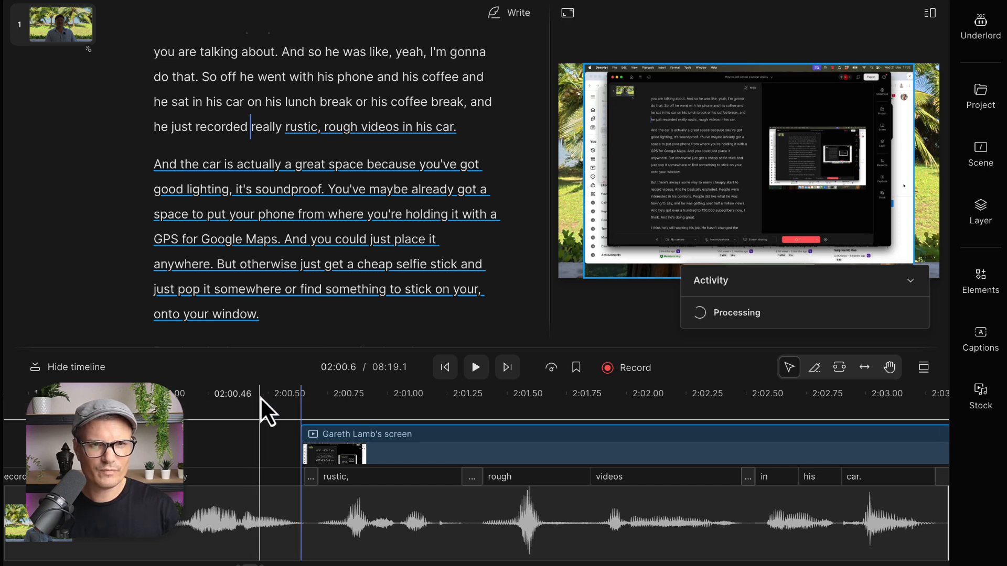
{"action": "key", "text": "space"}
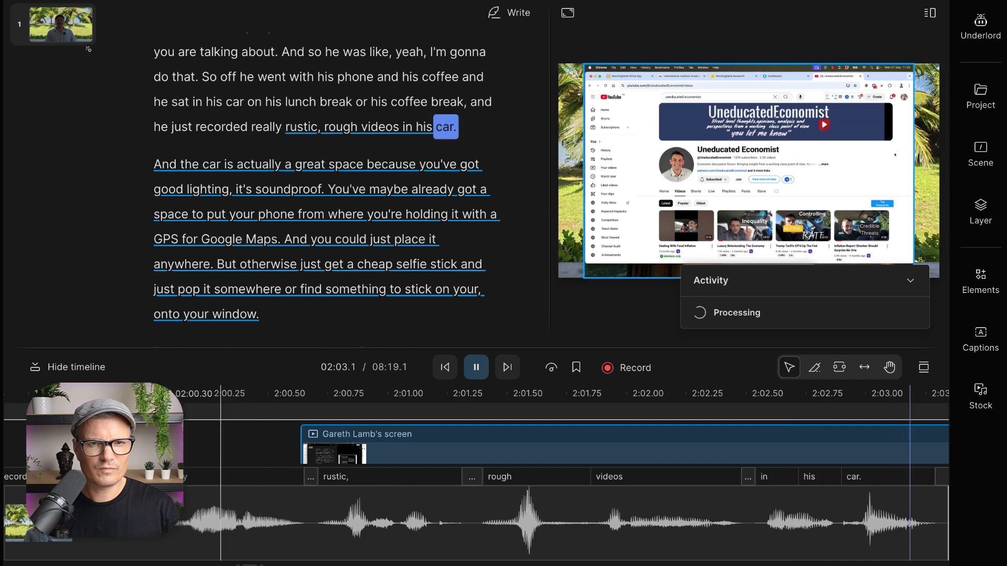
{"action": "key", "text": "space"}
{"action": "scroll", "coordinate": [229, 456], "scroll_direction": "left", "scroll_amount": 10}
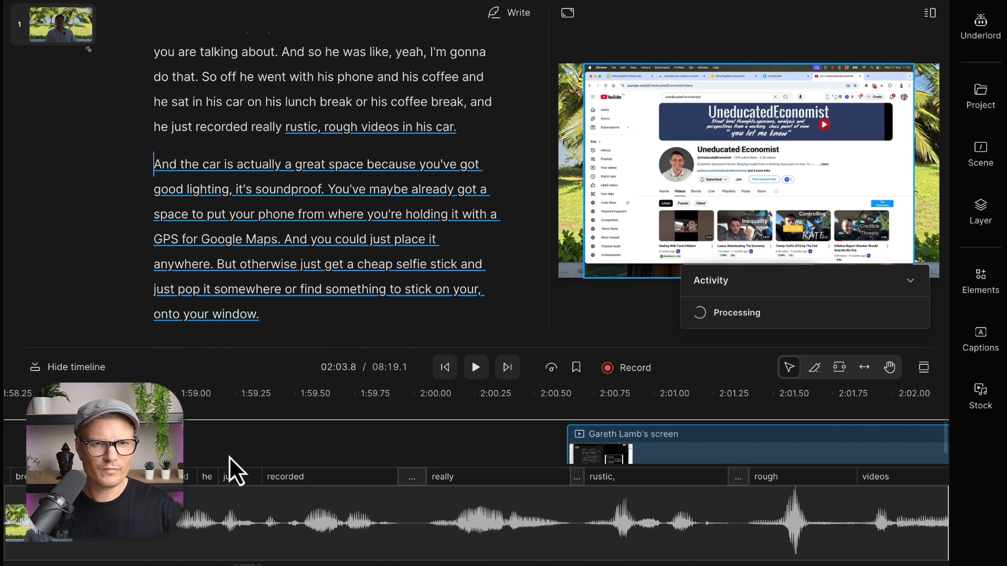
{"action": "left_click", "coordinate": [319, 404]}
{"action": "key", "text": "space"}
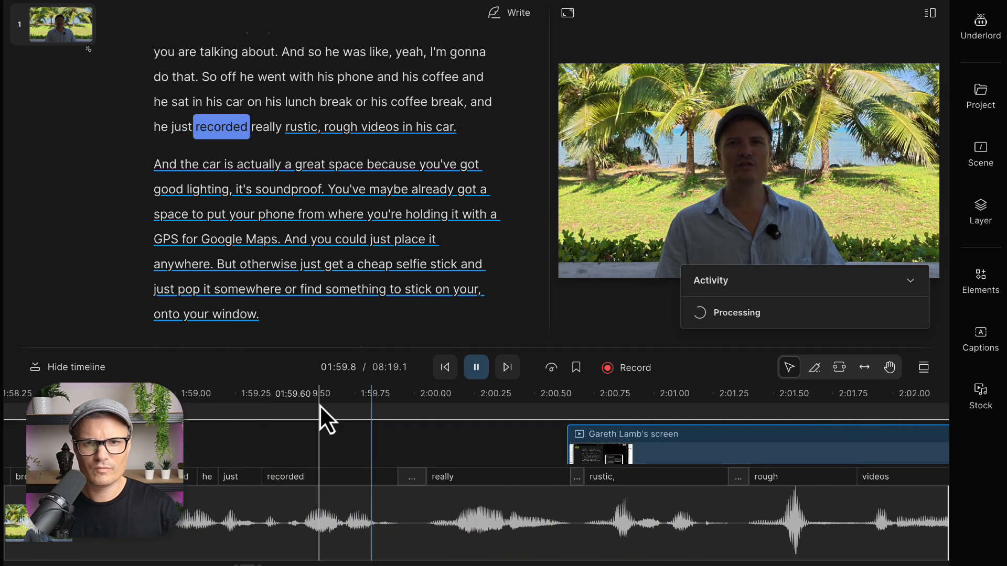
{"action": "key", "text": "space"}
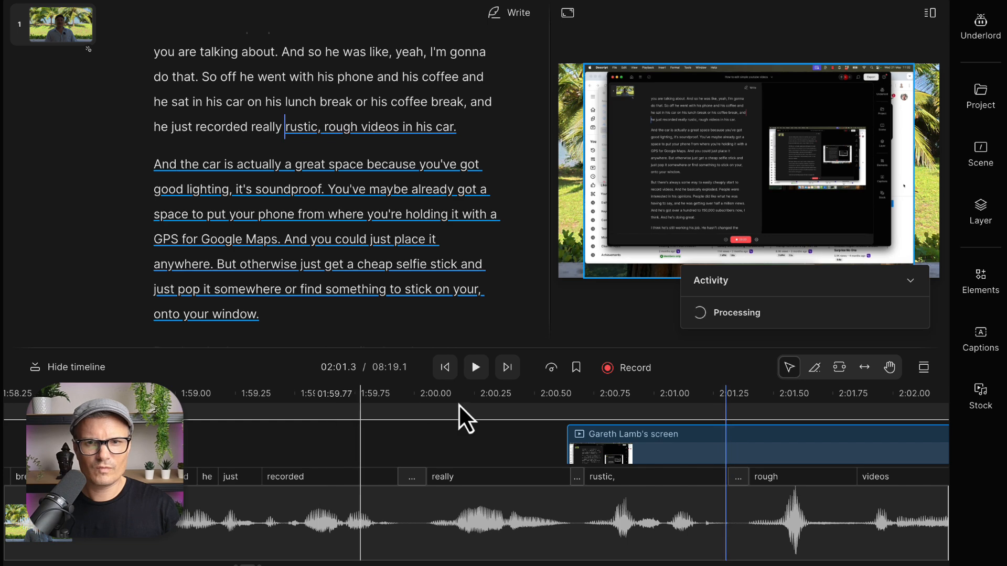
- Trim the opening off the screen-recording layer so it starts on the Uneducated Economist channel page, and play the new start
{"action": "scroll", "coordinate": [493, 407], "scroll_direction": "right", "scroll_amount": 5}
{"action": "scroll", "coordinate": [493, 407], "scroll_direction": "right", "scroll_amount": 2}
{"action": "left_click", "coordinate": [552, 404]}
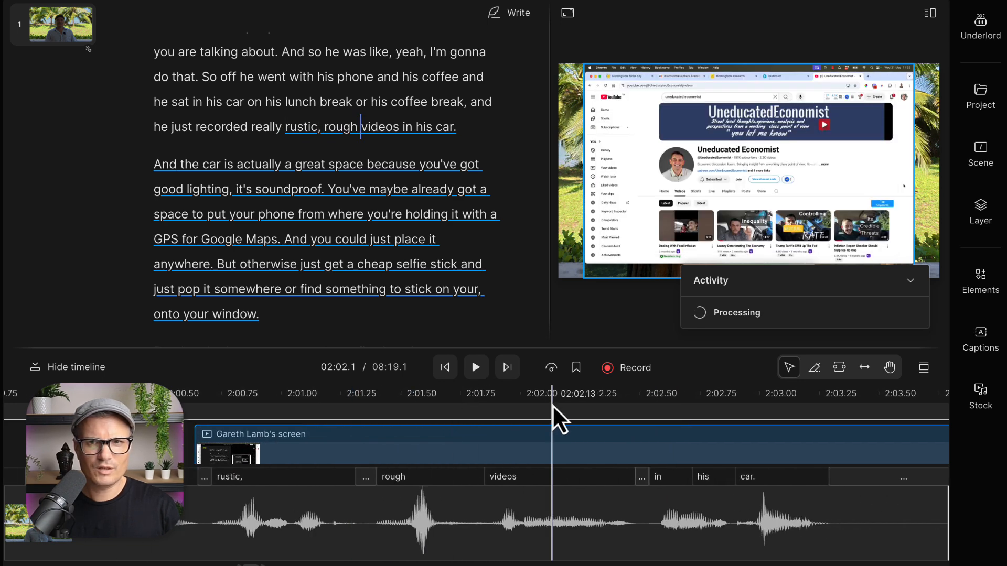
{"action": "left_click_drag", "start_coordinate": [201, 439], "coordinate": [263, 430]}
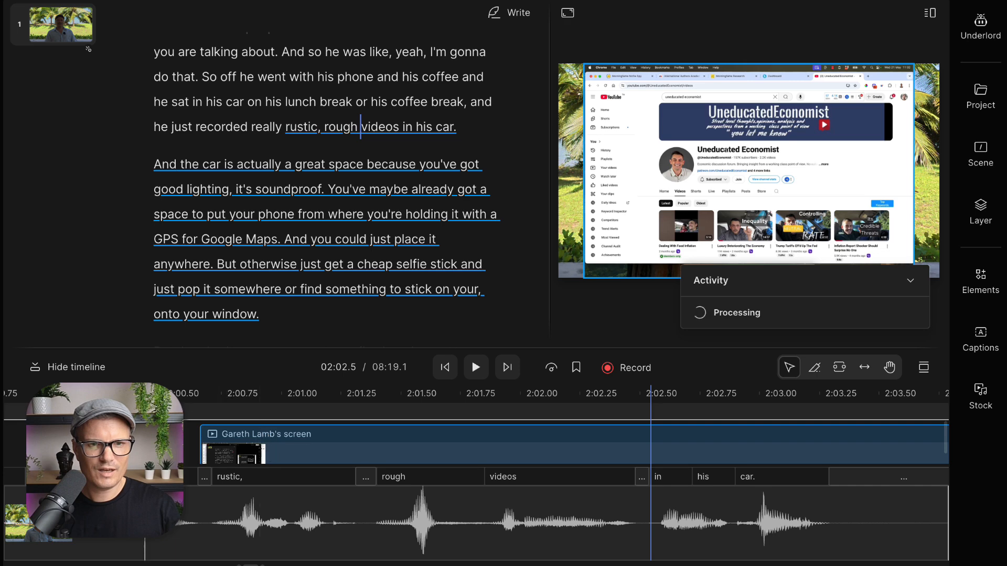
{"action": "key", "text": "space"}
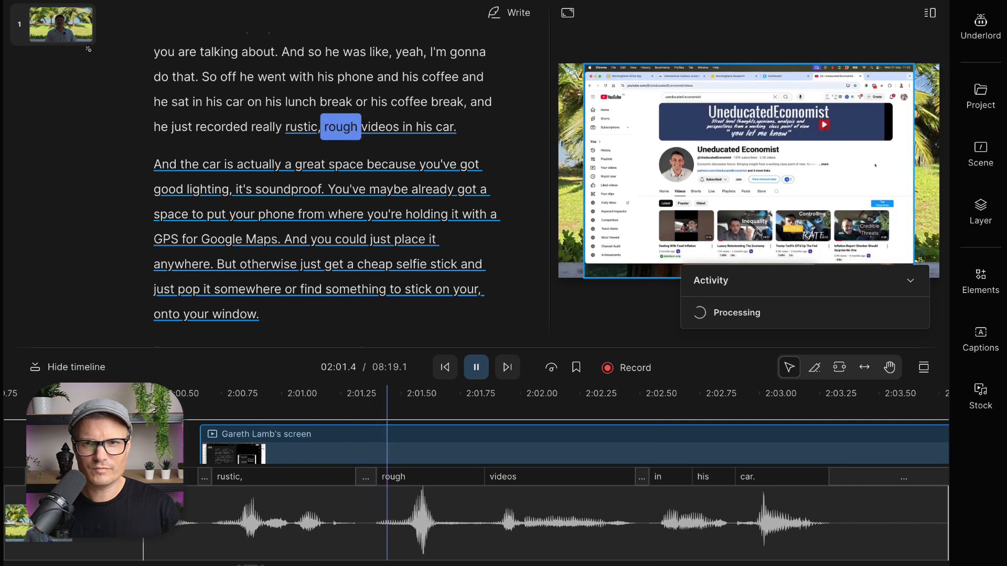
{"action": "key", "text": "space"}
- Crop the recording layer to the channel content, cutting away the browser bars, the YouTube sidebar and the outer edges
{"action": "left_click", "coordinate": [725, 165]}
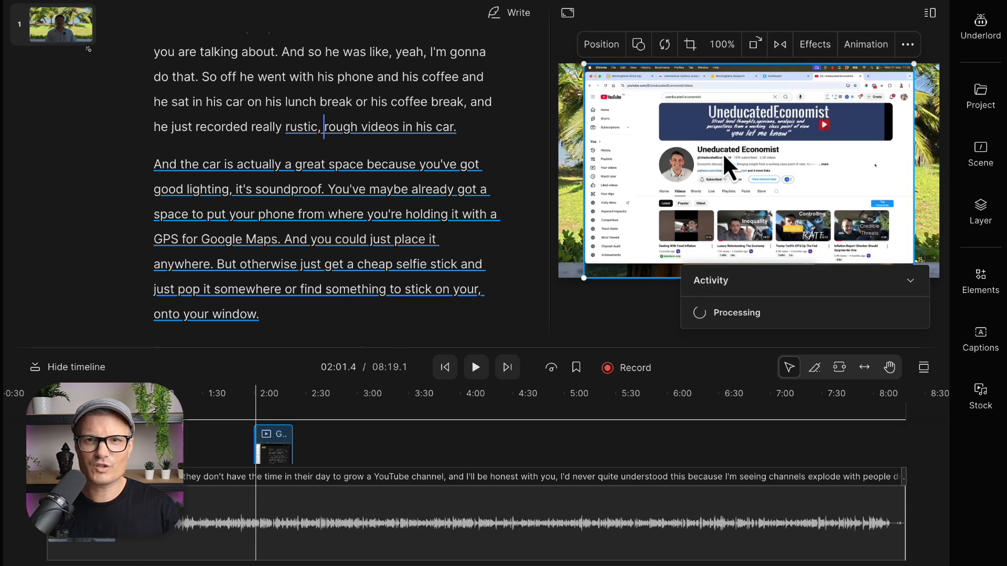
{"action": "left_click", "coordinate": [690, 46]}
{"action": "left_click_drag", "start_coordinate": [695, 65], "coordinate": [691, 90]}
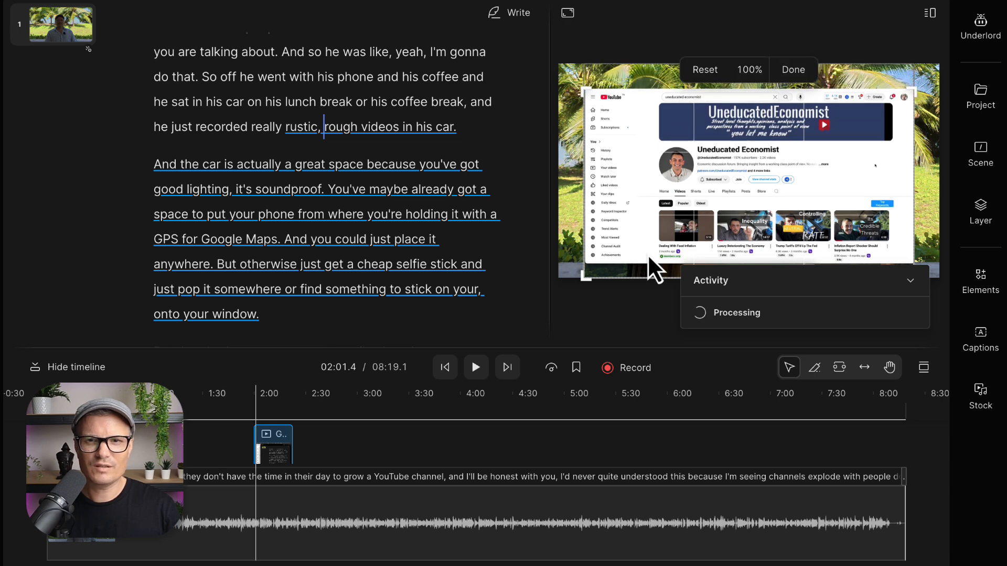
{"action": "left_click_drag", "start_coordinate": [645, 280], "coordinate": [645, 264]}
{"action": "left_click_drag", "start_coordinate": [586, 216], "coordinate": [647, 216]}
{"action": "left_click_drag", "start_coordinate": [913, 200], "coordinate": [898, 202]}
{"action": "left_click", "coordinate": [817, 73]}
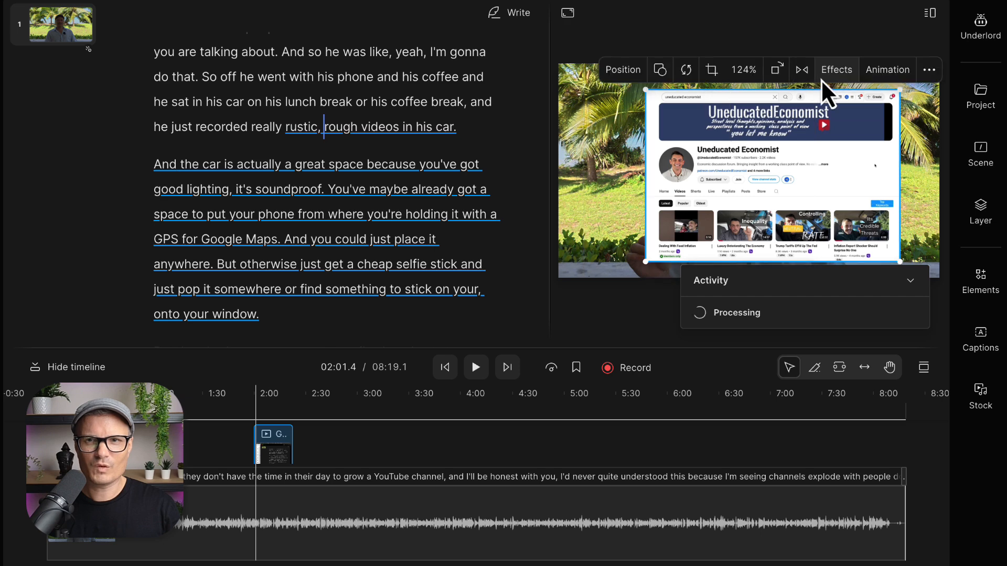
- Enlarge the cropped recording from the canvas's upper-left corner to the full frame width and shift it up until it covers the frame
{"action": "left_click_drag", "start_coordinate": [807, 164], "coordinate": [716, 137]}
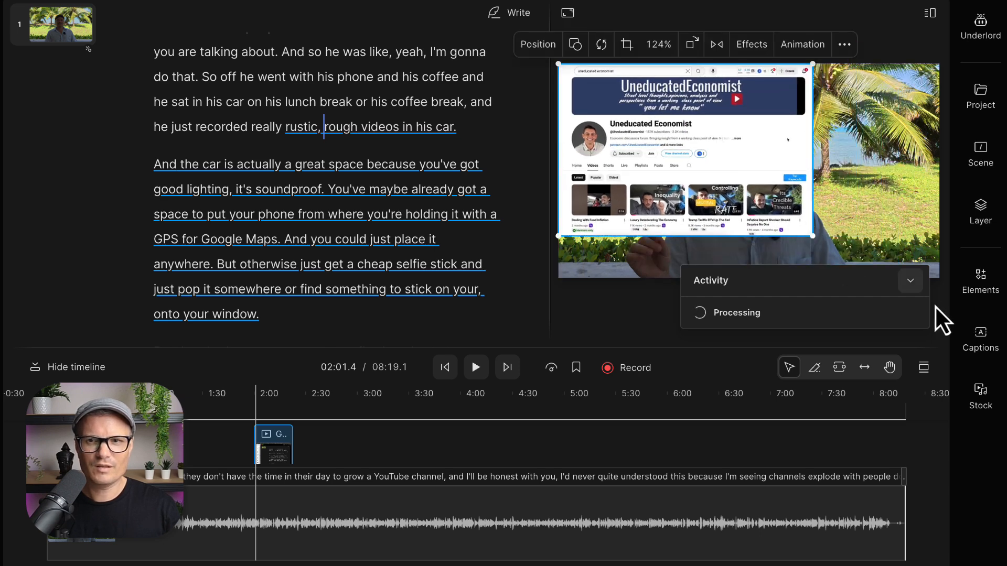
{"action": "left_click", "coordinate": [911, 281]}
{"action": "left_click_drag", "start_coordinate": [812, 236], "coordinate": [938, 304]}
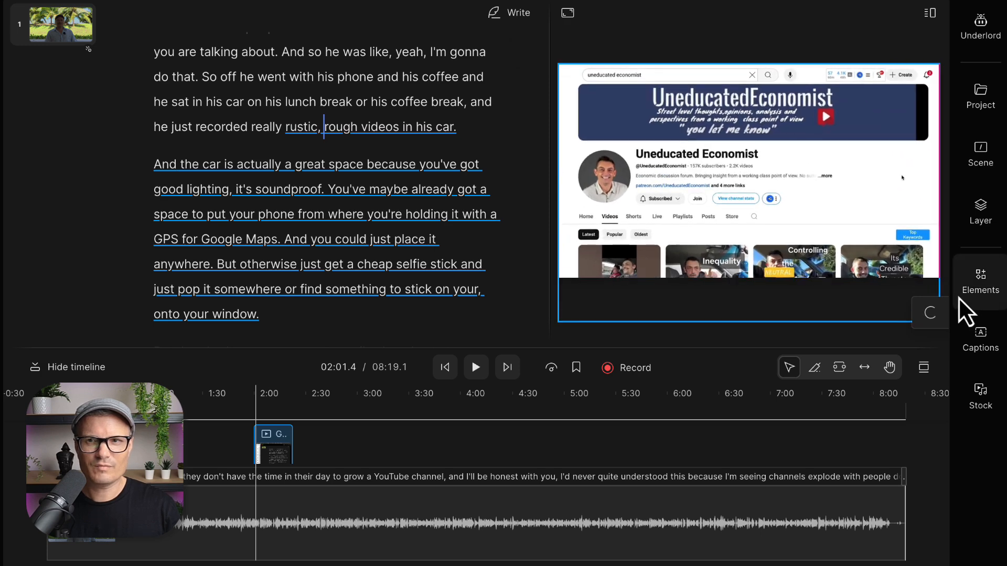
{"action": "left_click", "coordinate": [787, 207]}
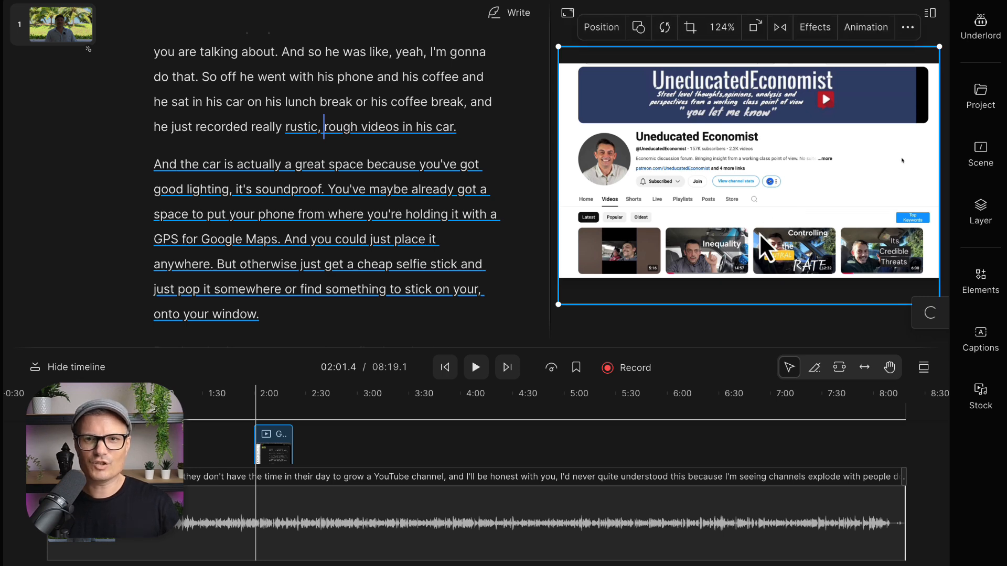
- Play the video from about 1:59 into the recording layer, add a visual fade-in at the layer's start and replay it
{"action": "left_click", "coordinate": [246, 399]}
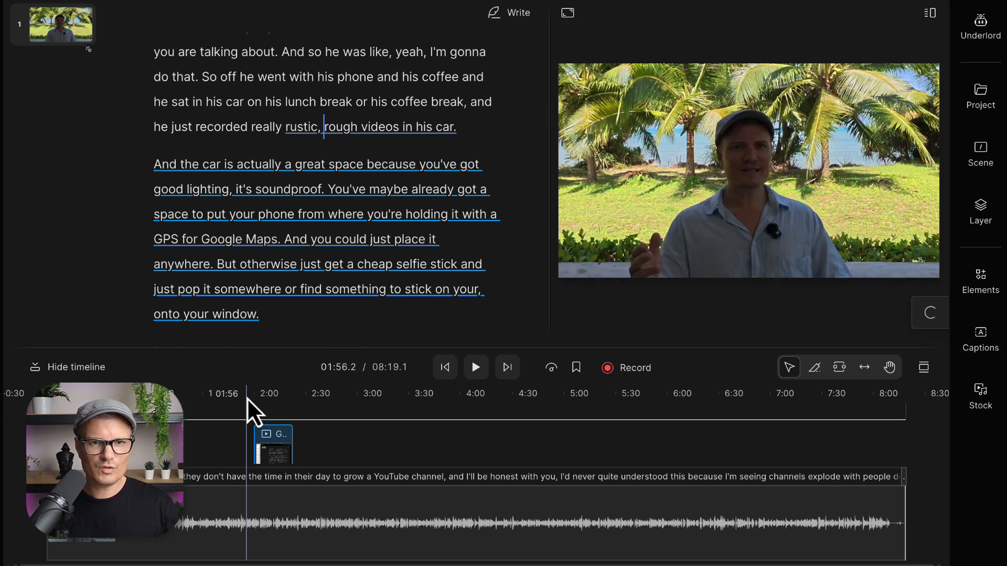
{"action": "scroll", "coordinate": [247, 397], "scroll_direction": "up", "scroll_amount": 5}
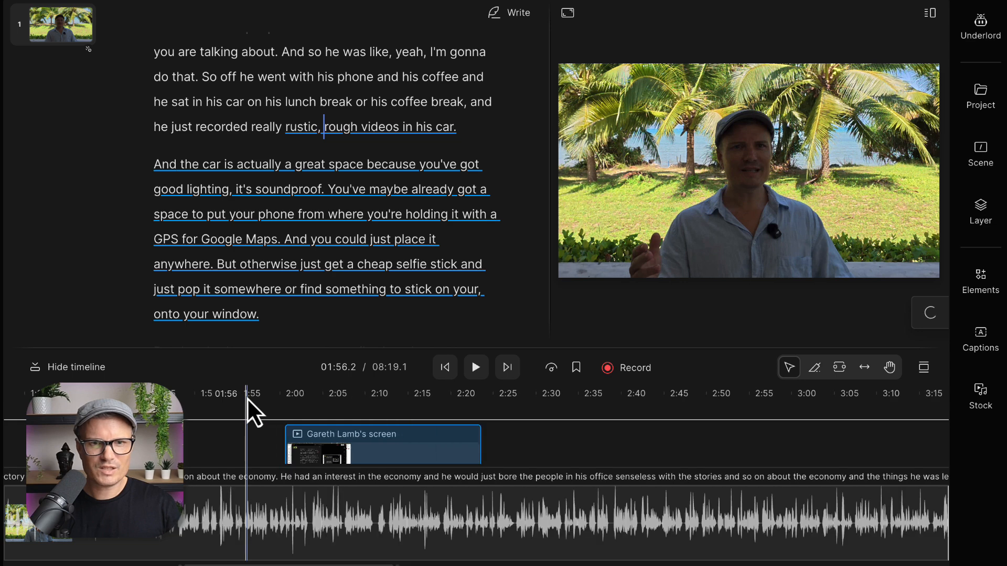
{"action": "left_click", "coordinate": [279, 398]}
{"action": "key", "text": "space"}
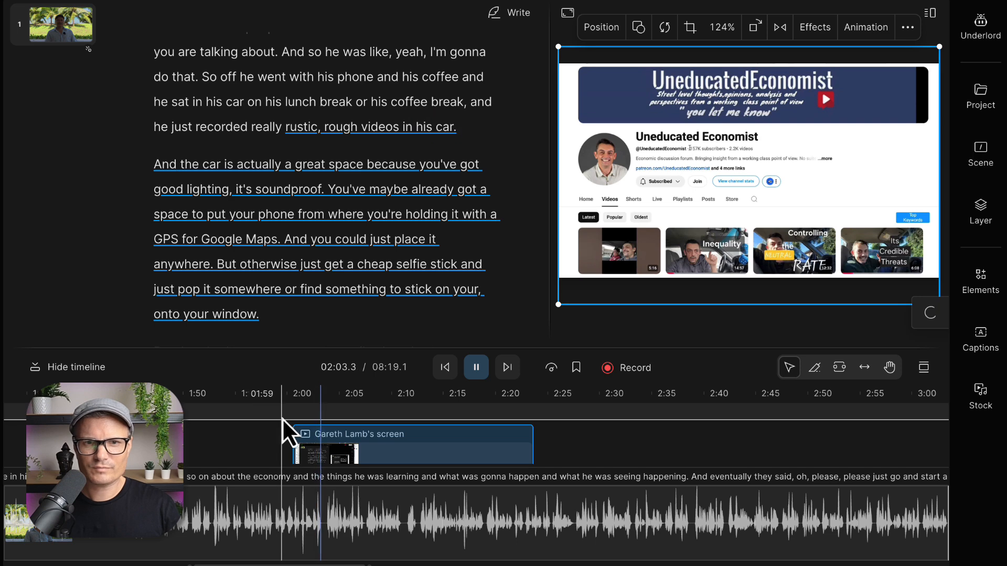
{"action": "scroll", "coordinate": [276, 439], "scroll_direction": "up", "scroll_amount": 3}
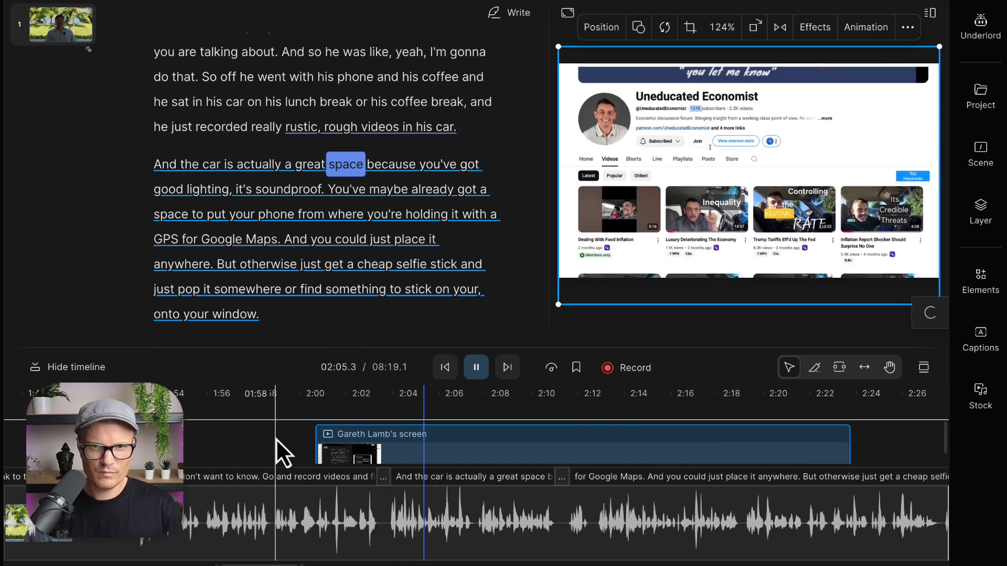
{"action": "key", "text": "space"}
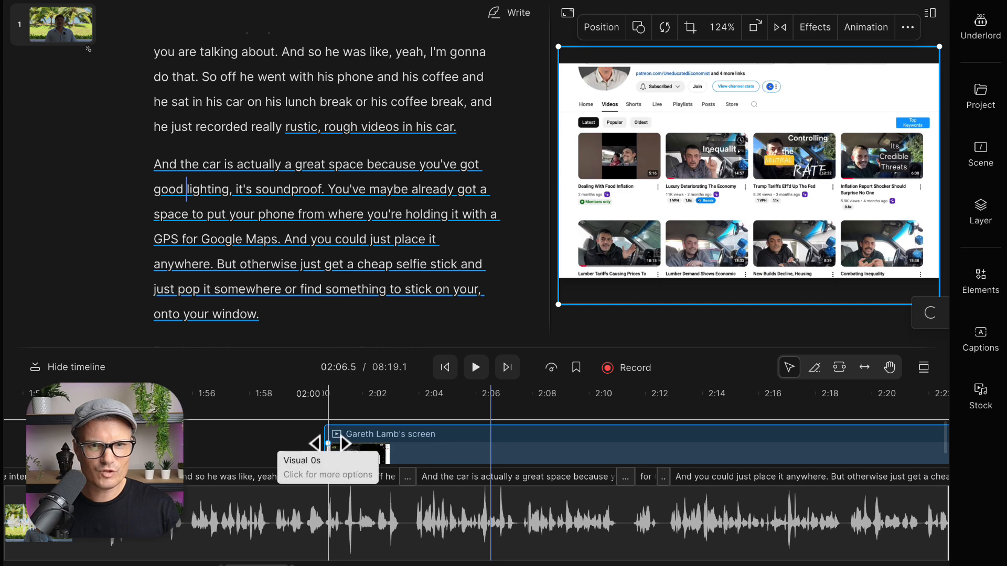
{"action": "left_click_drag", "start_coordinate": [328, 443], "coordinate": [382, 438]}
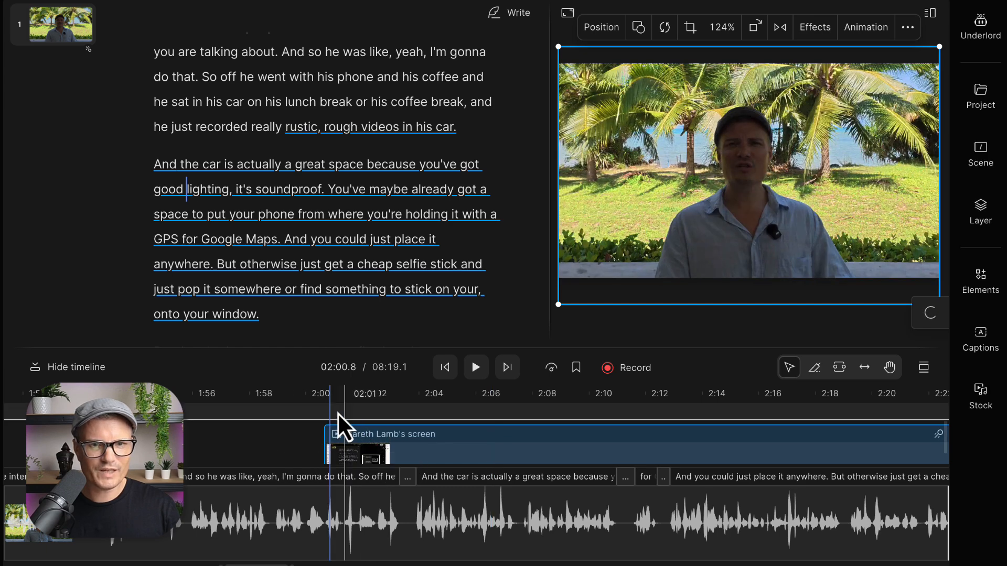
{"action": "left_click", "coordinate": [292, 395]}
{"action": "key", "text": "space"}
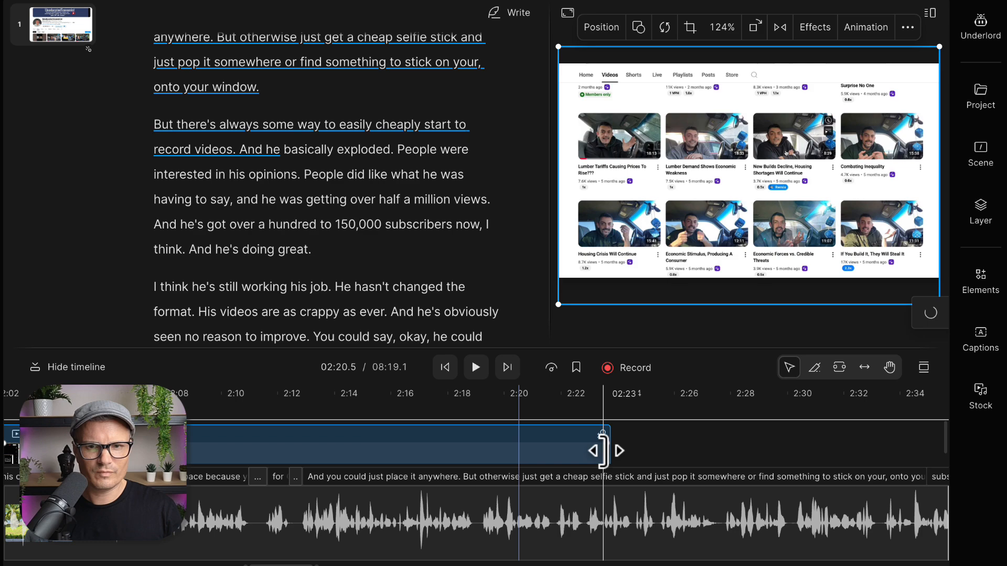
- Shorten the end of the recording layer to about 2:19 and play the return to the talking-head shot
{"action": "left_click_drag", "start_coordinate": [603, 450], "coordinate": [469, 440]}
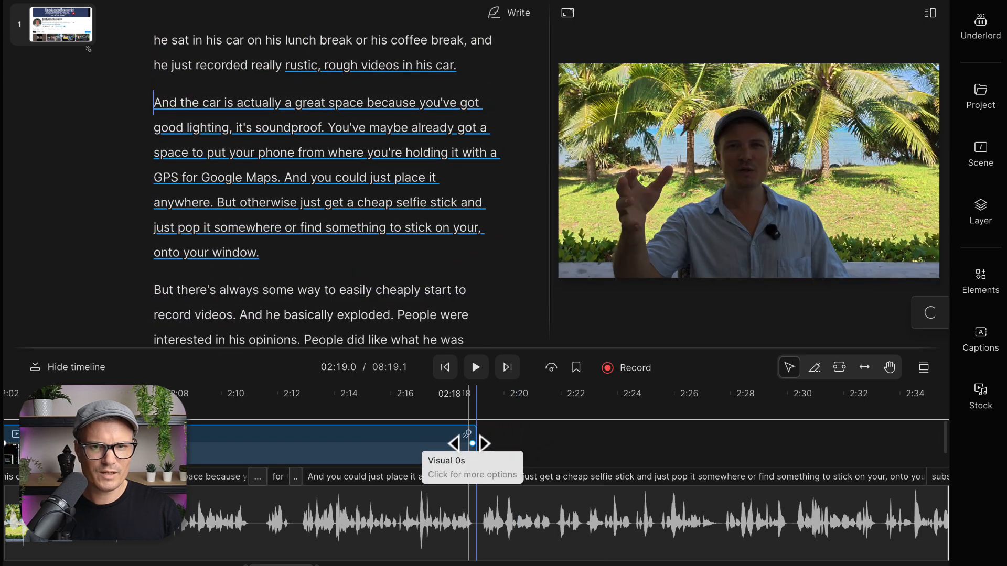
{"action": "left_click", "coordinate": [382, 397]}
{"action": "key", "text": "space"}
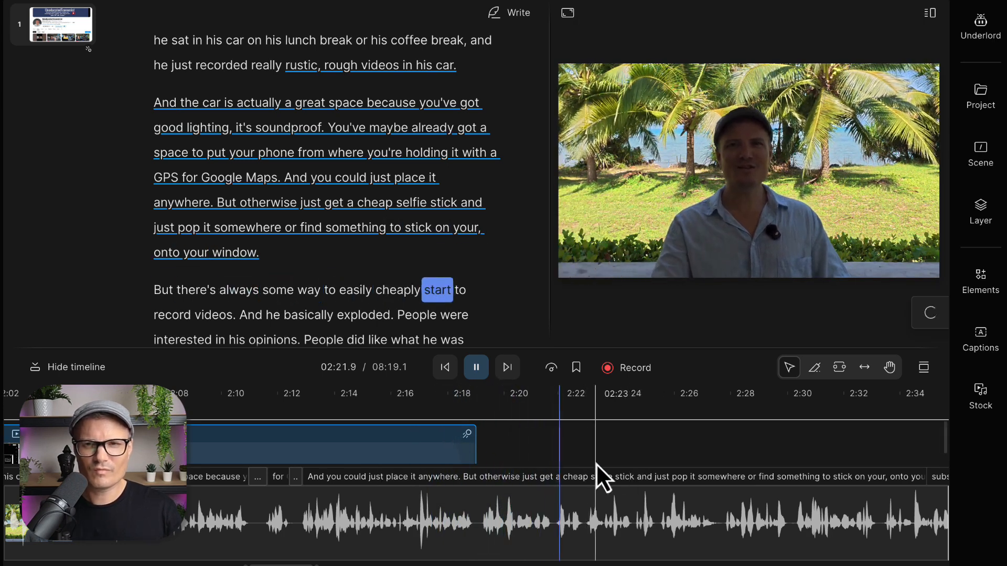
{"action": "key", "text": "space"}
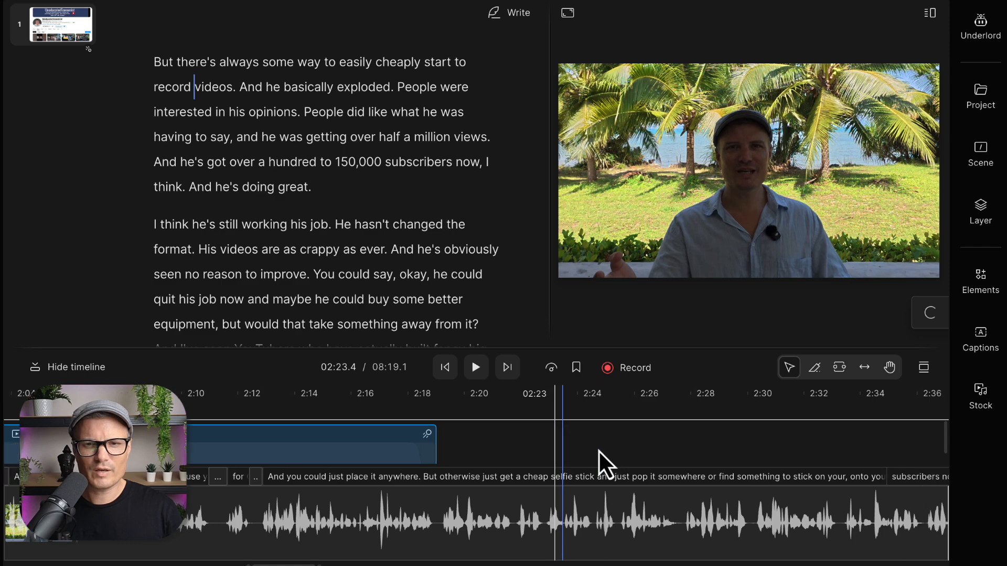
- Find the script passage about filming B-roll clips on the beach and play it from about 5:27
{"action": "scroll", "coordinate": [598, 450], "scroll_direction": "right", "scroll_amount": 5}
{"action": "scroll", "coordinate": [303, 257], "scroll_direction": "down", "scroll_amount": 4}
{"action": "scroll", "coordinate": [302, 255], "scroll_direction": "down", "scroll_amount": 16}
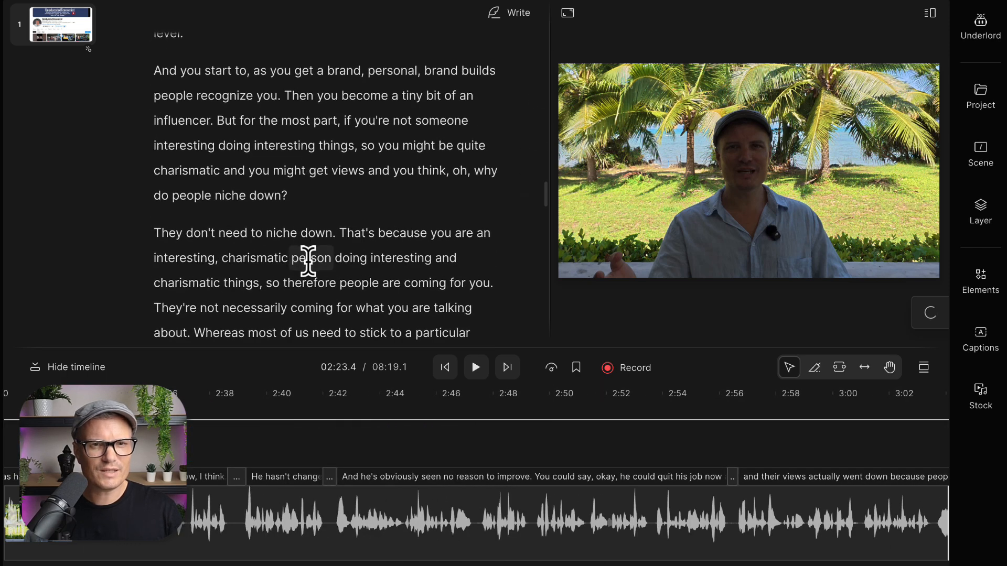
{"action": "scroll", "coordinate": [304, 257], "scroll_direction": "down", "scroll_amount": 3}
{"action": "scroll", "coordinate": [374, 244], "scroll_direction": "down", "scroll_amount": 3}
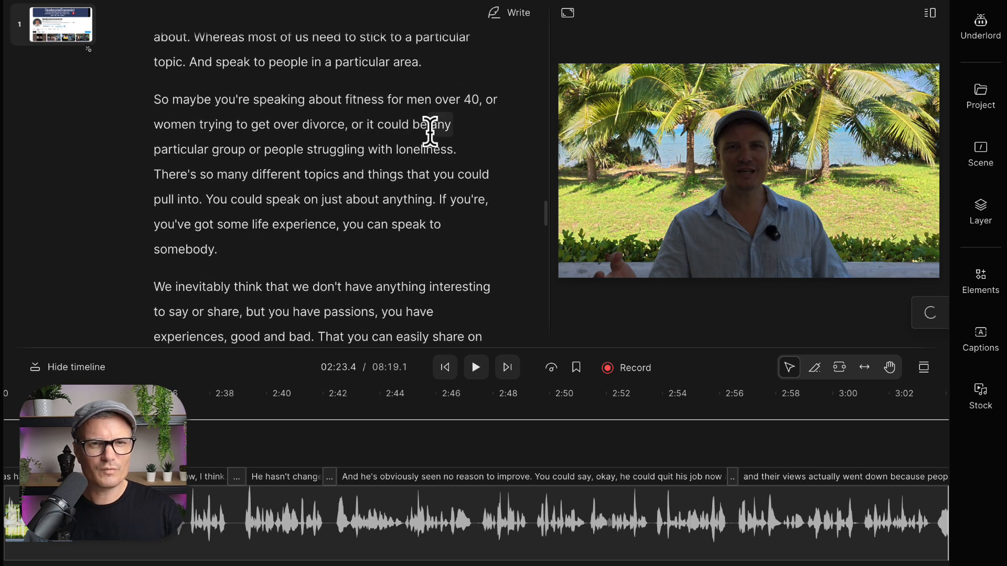
{"action": "scroll", "coordinate": [430, 134], "scroll_direction": "down", "scroll_amount": 8}
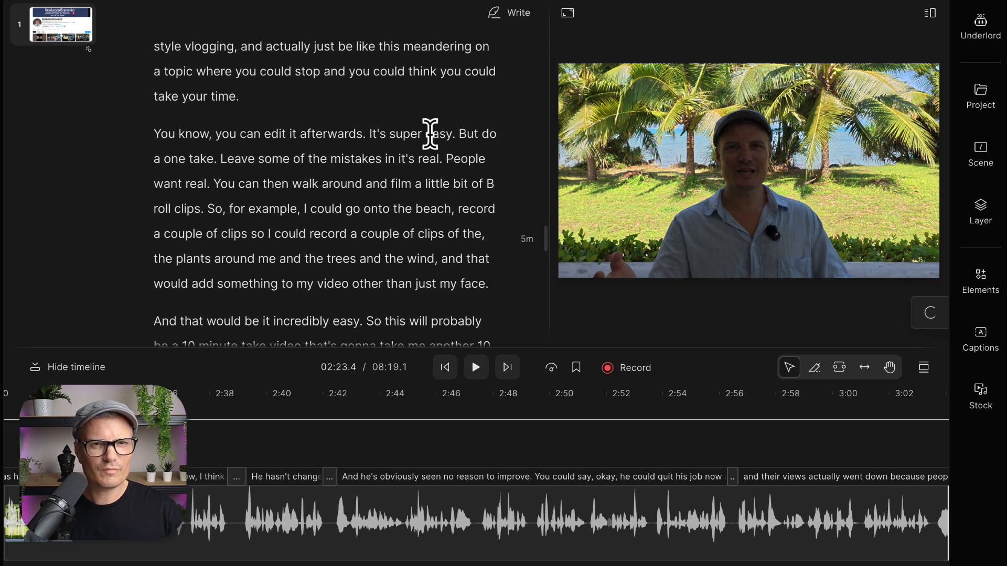
{"action": "left_click", "coordinate": [471, 134]}
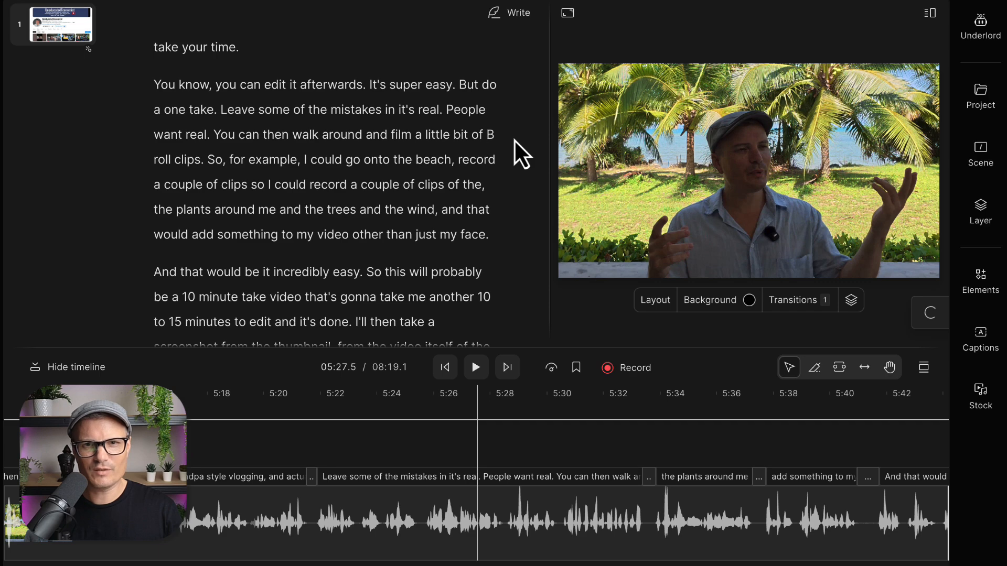
{"action": "key", "text": "space"}
{"action": "scroll", "coordinate": [467, 166], "scroll_direction": "down", "scroll_amount": 3}
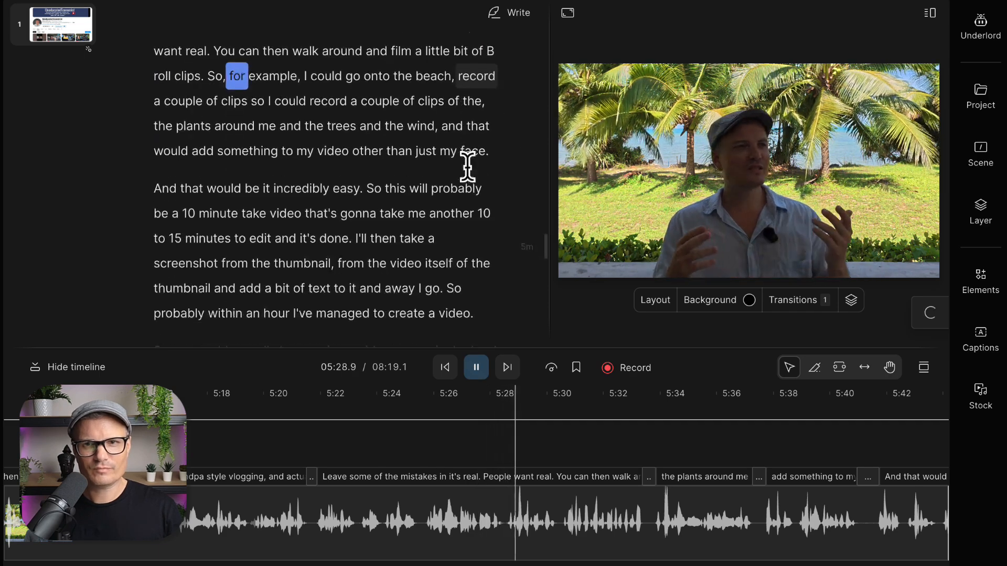
{"action": "scroll", "coordinate": [467, 166], "scroll_direction": "up", "scroll_amount": 4}
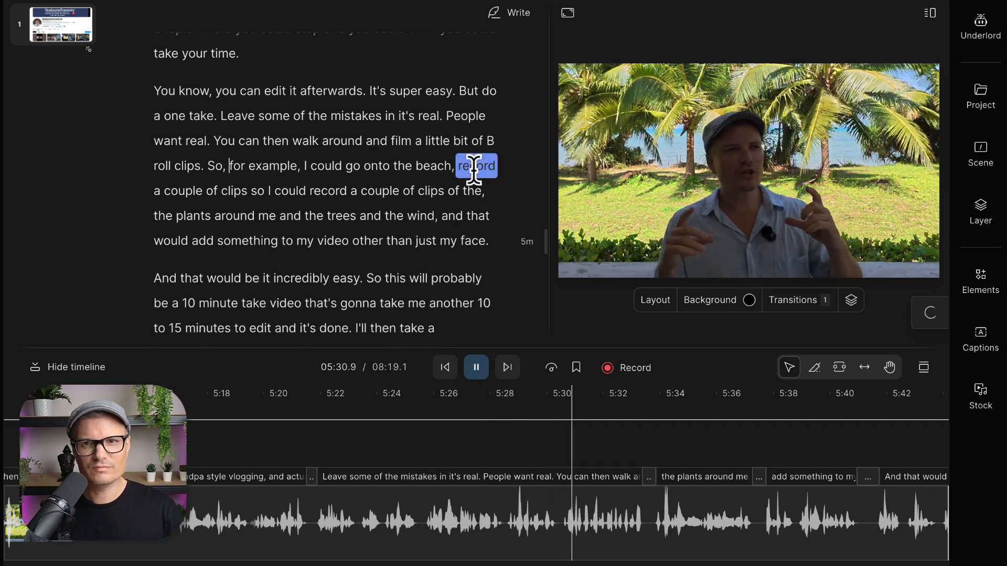
{"action": "key", "text": "space"}
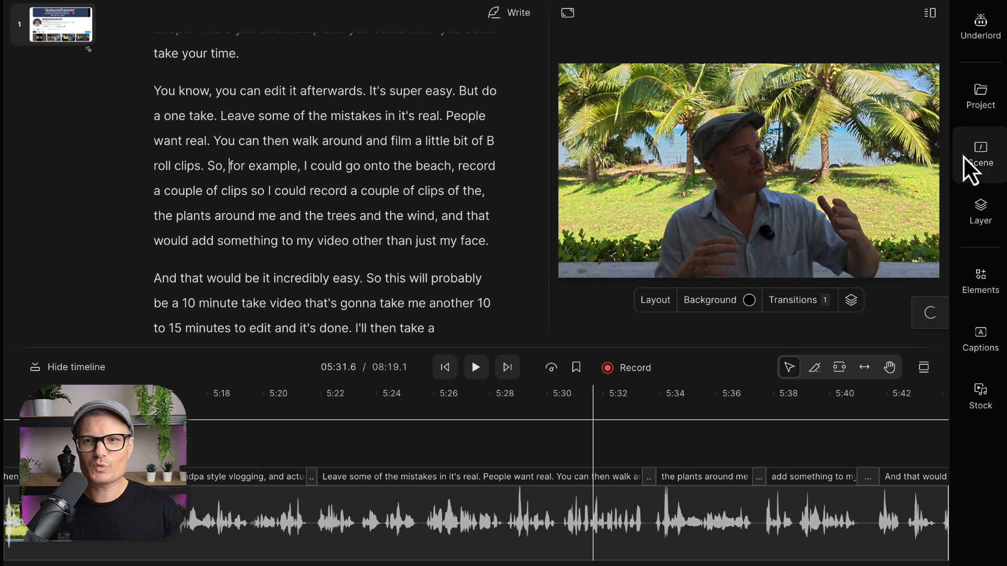
{"action": "left_click", "coordinate": [980, 99]}
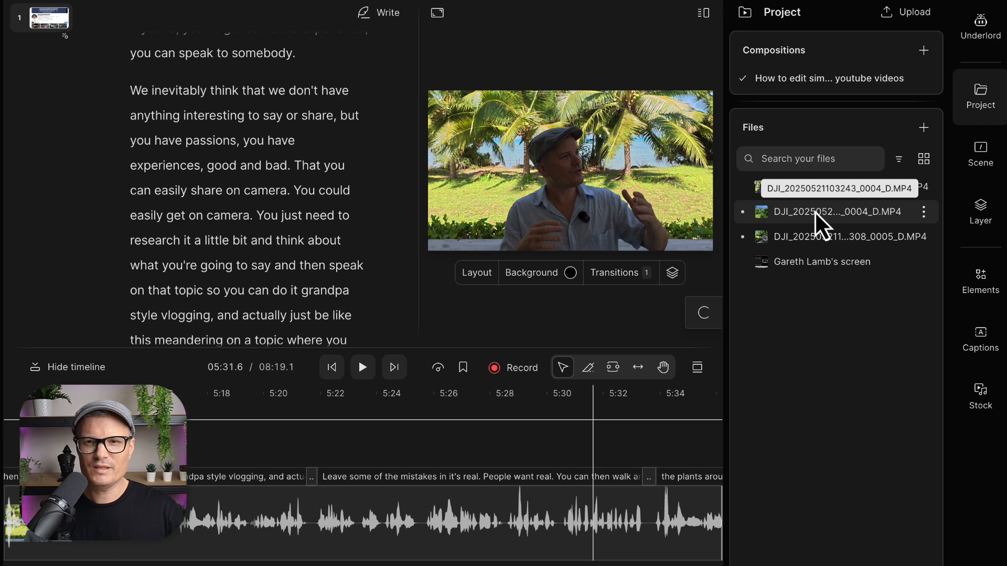
{"action": "left_click_drag", "start_coordinate": [814, 211], "coordinate": [602, 465]}
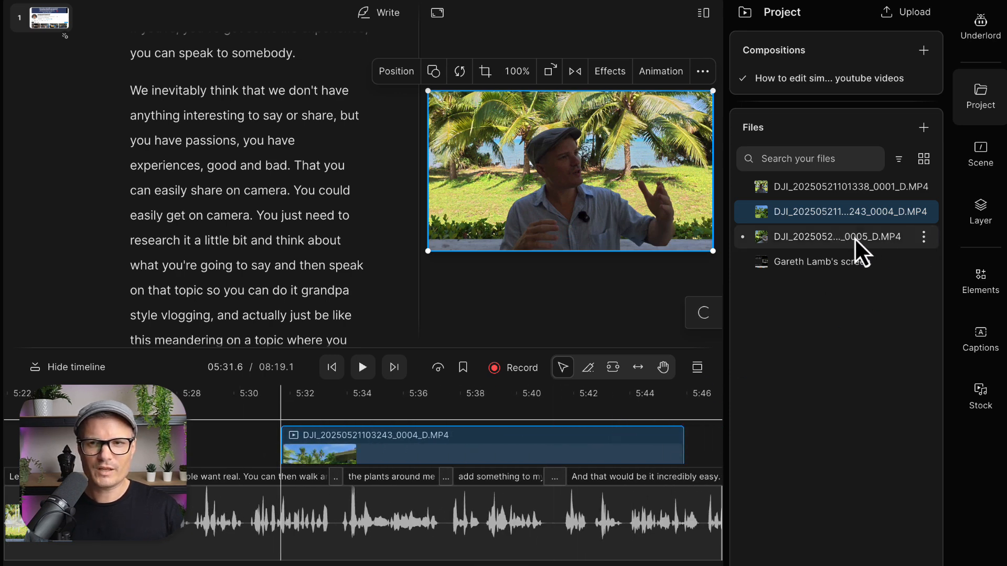
{"action": "mouse_move", "coordinate": [821, 239]}
{"action": "left_mouse_down"}
{"action": "mouse_move", "coordinate": [557, 292]}
{"action": "mouse_move", "coordinate": [622, 426]}
{"action": "left_mouse_up"}
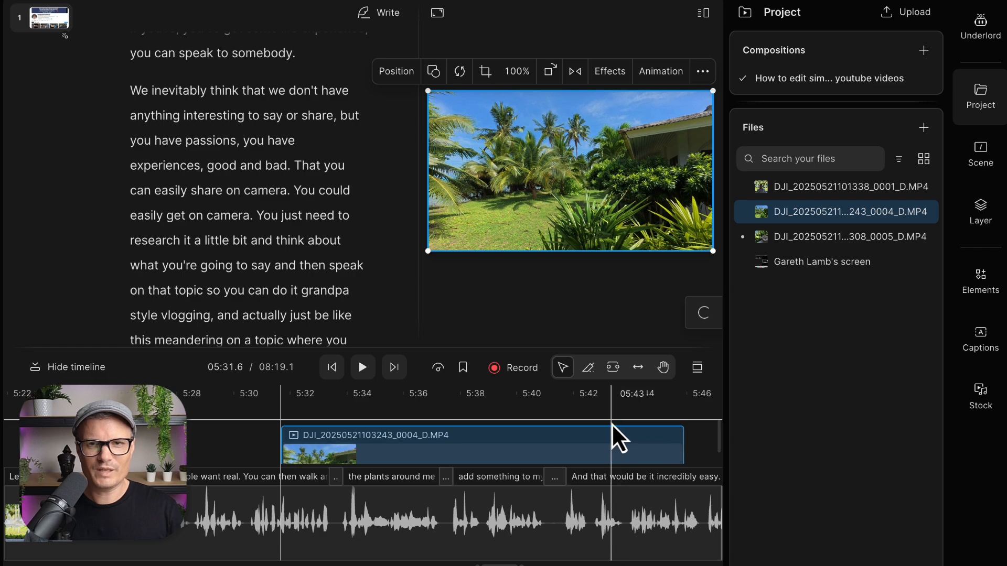
{"action": "left_click", "coordinate": [986, 217]}
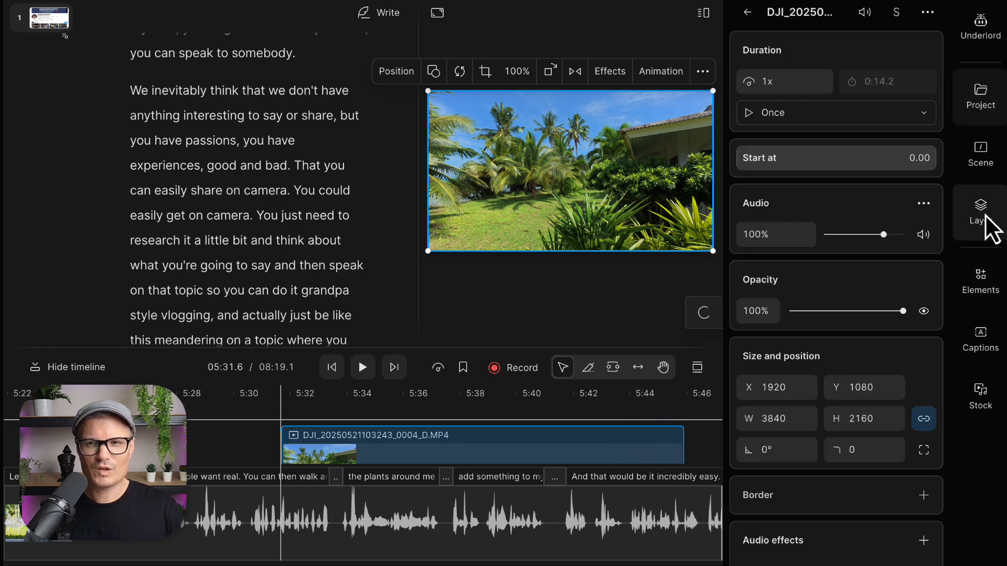
{"action": "left_click", "coordinate": [987, 218]}
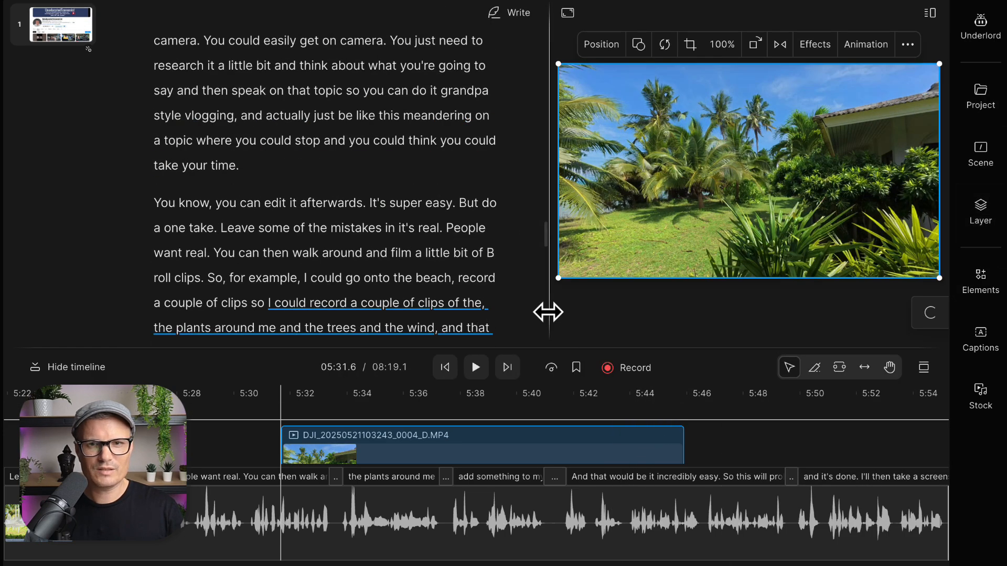
- Enlarge the video preview and play the cut into the garden clip from about 5:30
{"action": "left_click_drag", "start_coordinate": [546, 310], "coordinate": [451, 313]}
{"action": "left_click", "coordinate": [255, 398]}
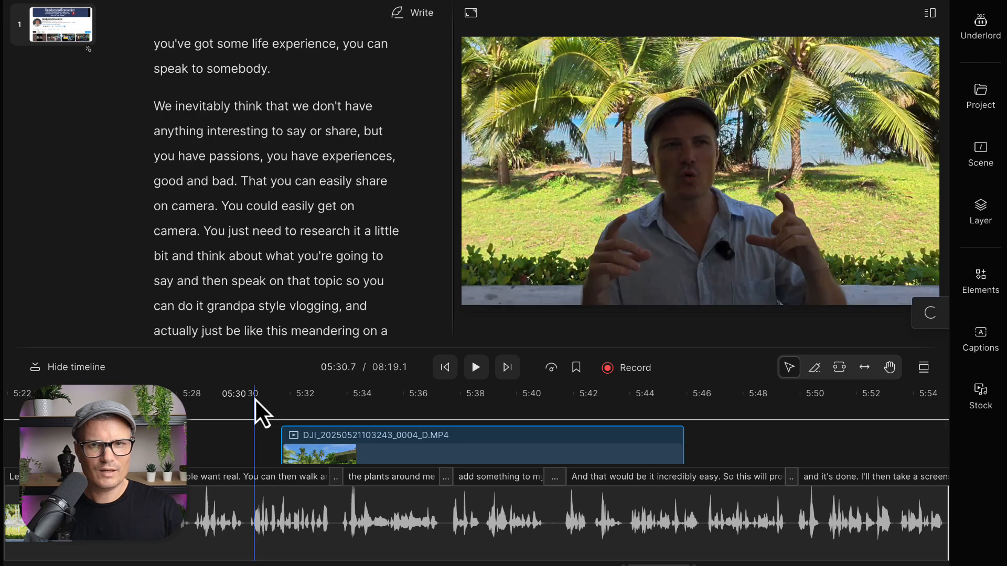
{"action": "key", "text": "space"}
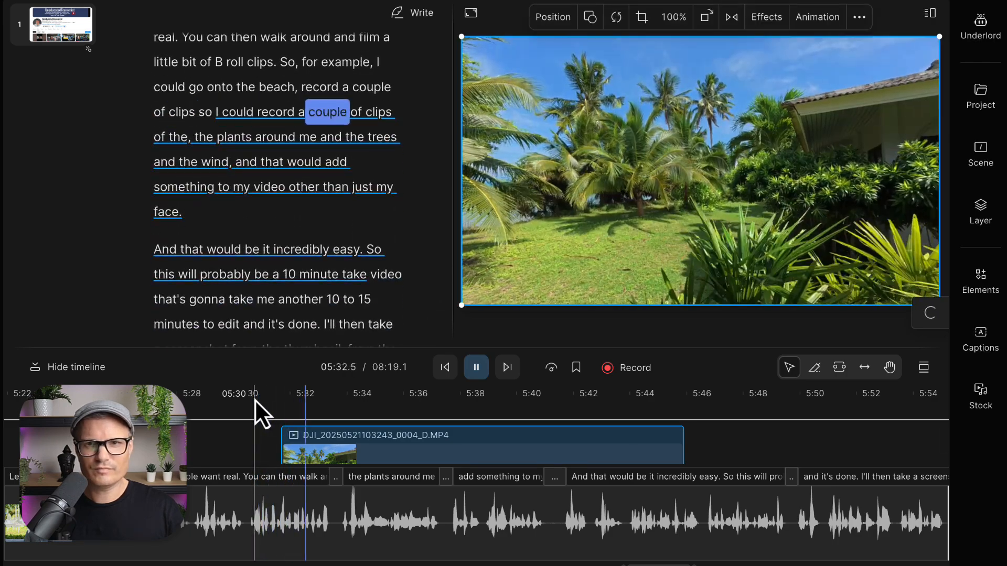
{"action": "left_click", "coordinate": [304, 446]}
{"action": "key", "text": "space"}
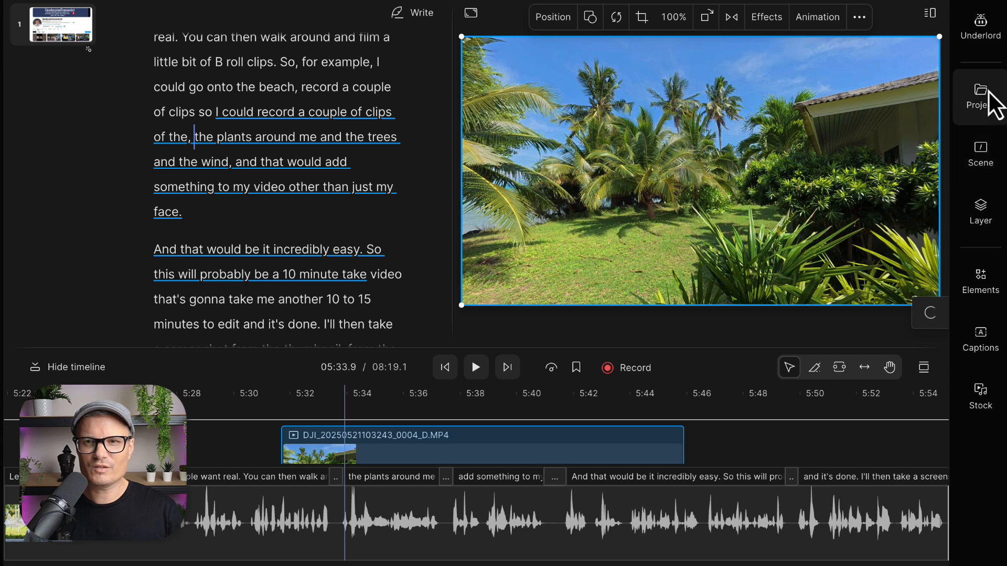
- Mute the audio of the garden clip layer
{"action": "left_click", "coordinate": [987, 220]}
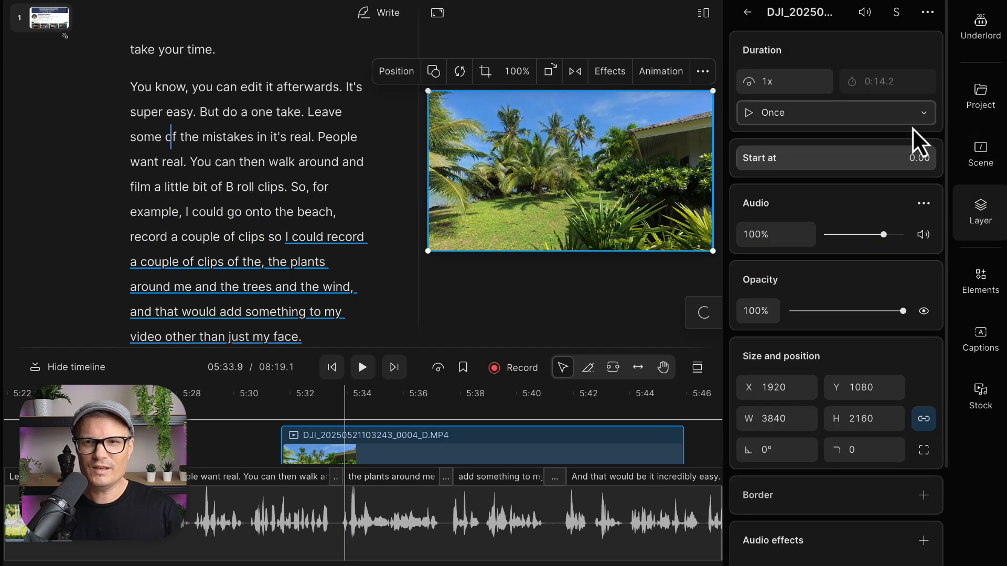
{"action": "left_click", "coordinate": [923, 236]}
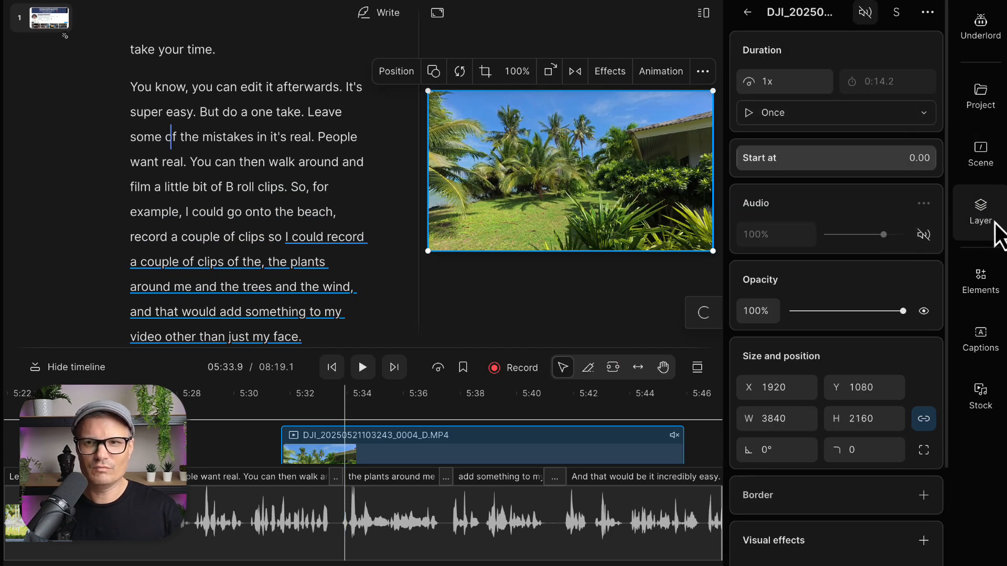
{"action": "left_click", "coordinate": [995, 224]}
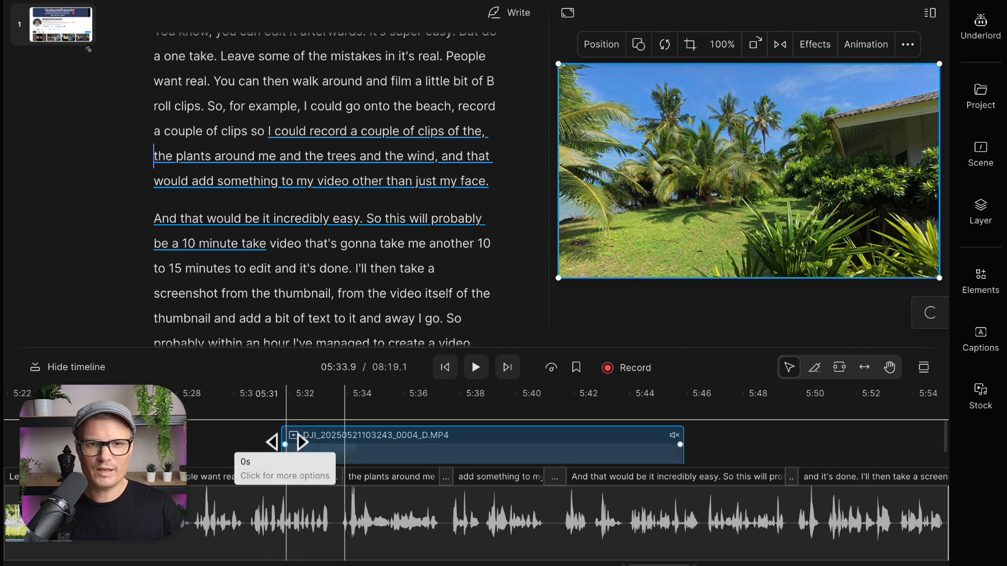
- Add visual fades to the start and end of the garden clip, 0.91 s at the end, and play the fade-in
{"action": "left_click_drag", "start_coordinate": [287, 443], "coordinate": [302, 444]}
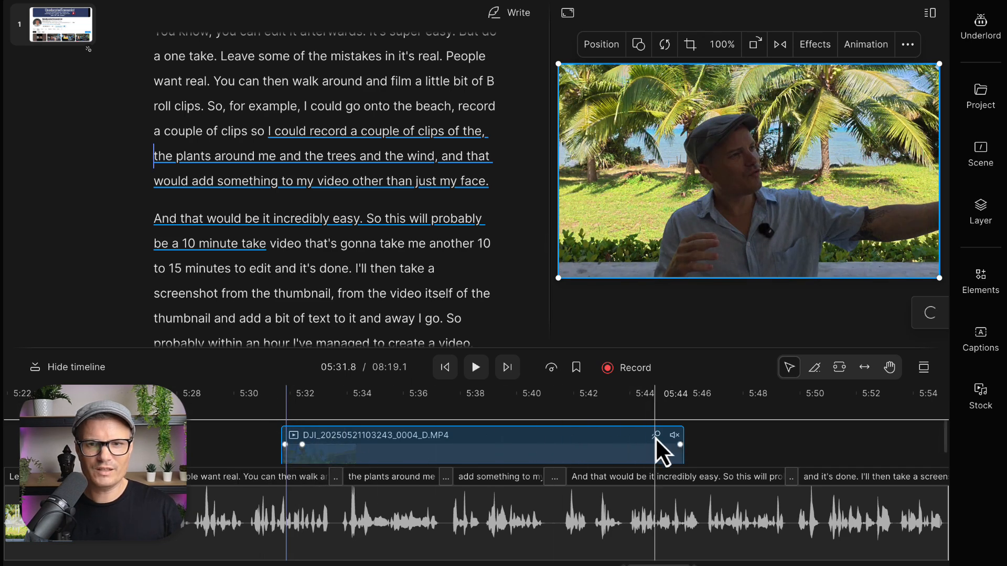
{"action": "left_click", "coordinate": [678, 443]}
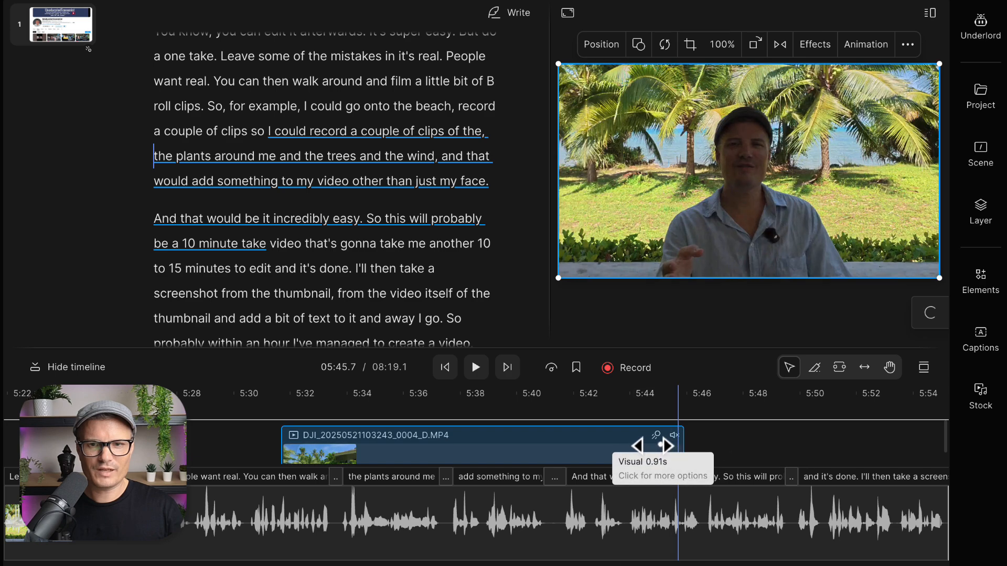
{"action": "left_click", "coordinate": [270, 401]}
{"action": "key", "text": "space"}
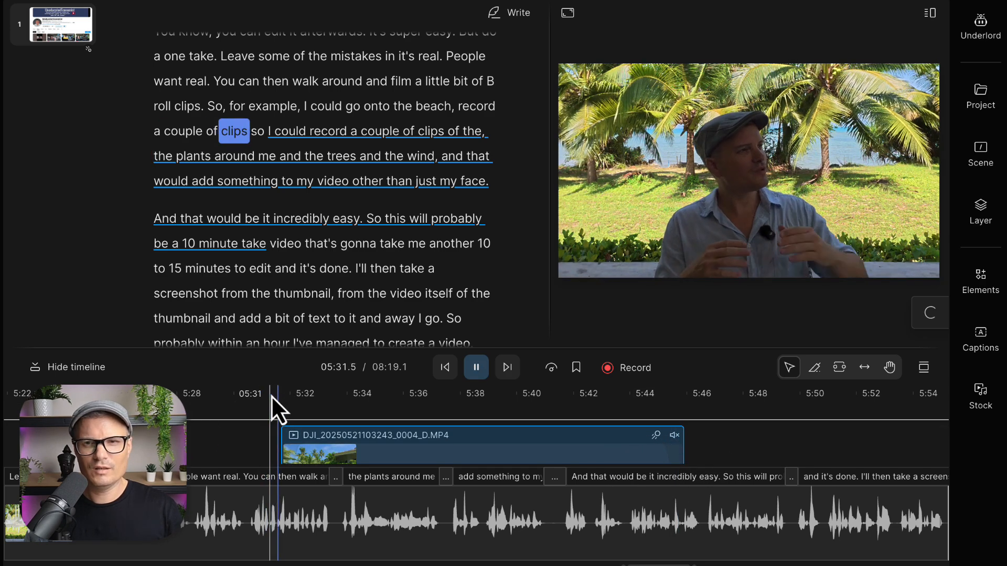
{"action": "key", "text": "space"}
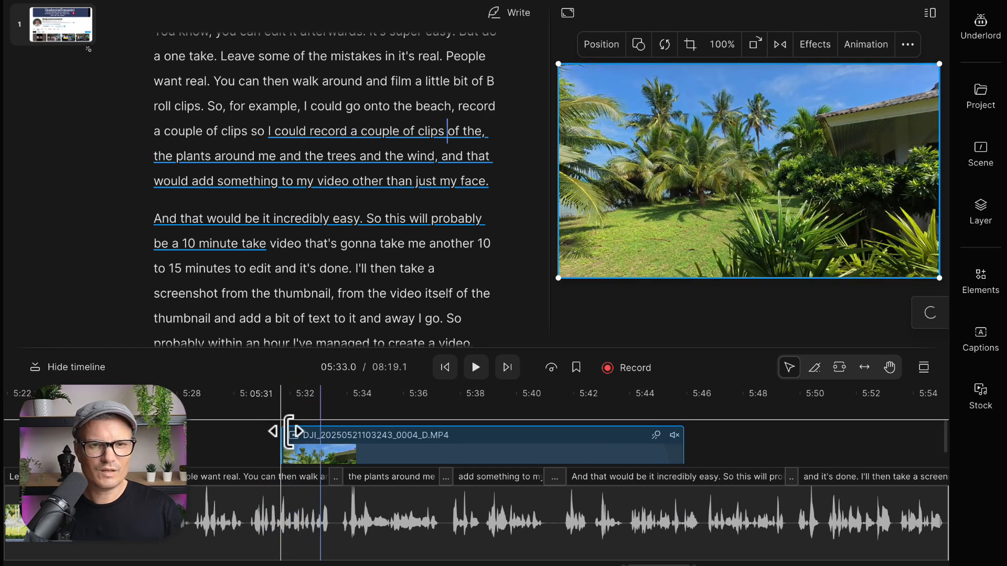
- Lengthen the garden clip's visual fade-in to 1.43 s and replay it from about 5:30
{"action": "left_click_drag", "start_coordinate": [302, 444], "coordinate": [319, 444]}
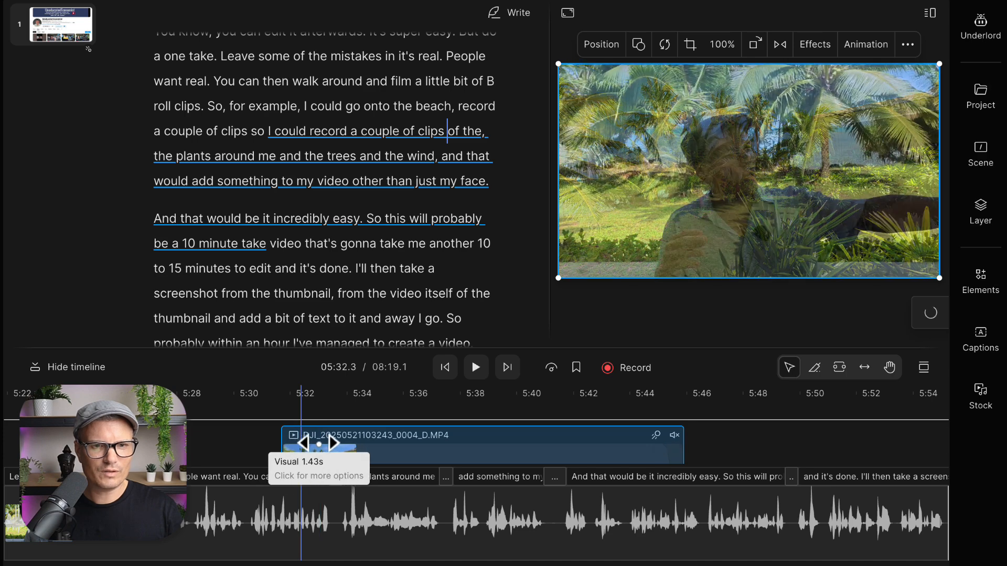
{"action": "left_click", "coordinate": [243, 408]}
{"action": "key", "text": "space"}
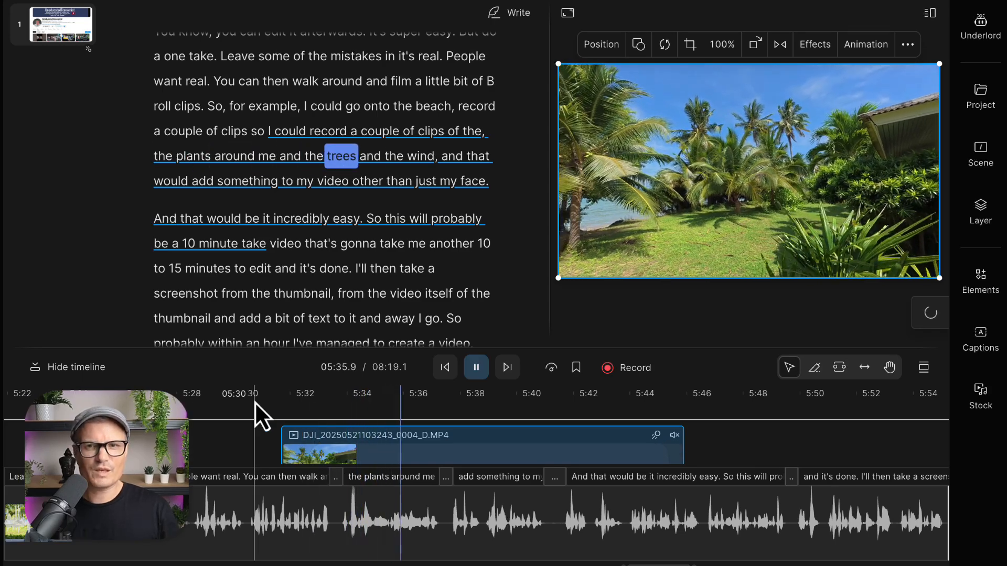
{"action": "key", "text": "space"}
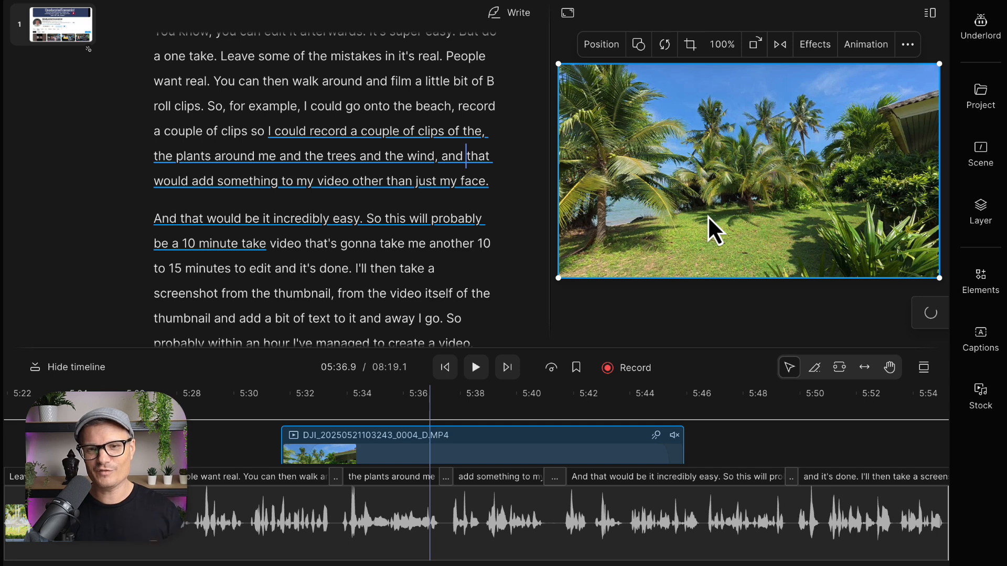
- View the talking-head shot before the garden clip and play the clip's fade-out from about 5:44
{"action": "left_click", "coordinate": [227, 405]}
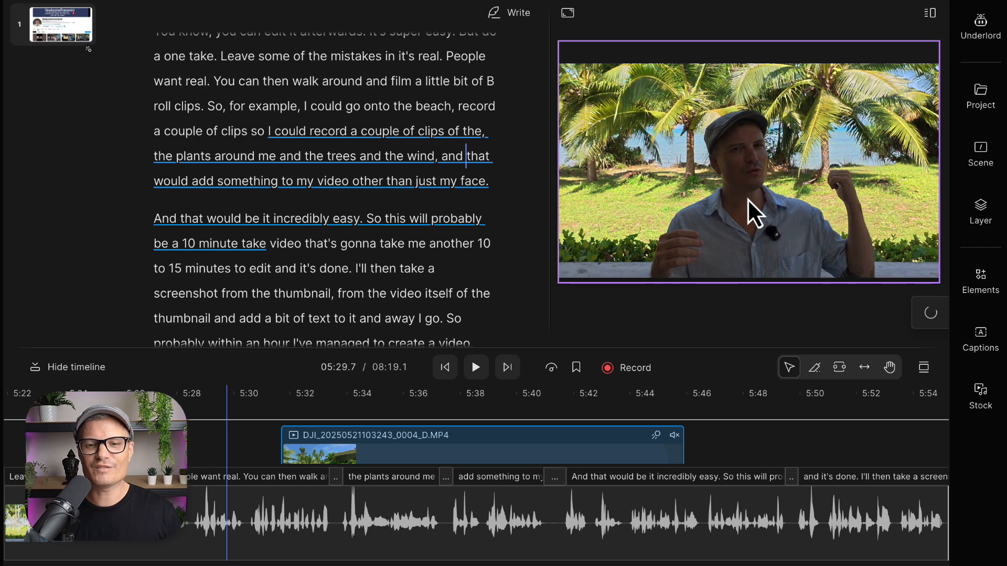
{"action": "left_click", "coordinate": [644, 409]}
{"action": "key", "text": "space"}
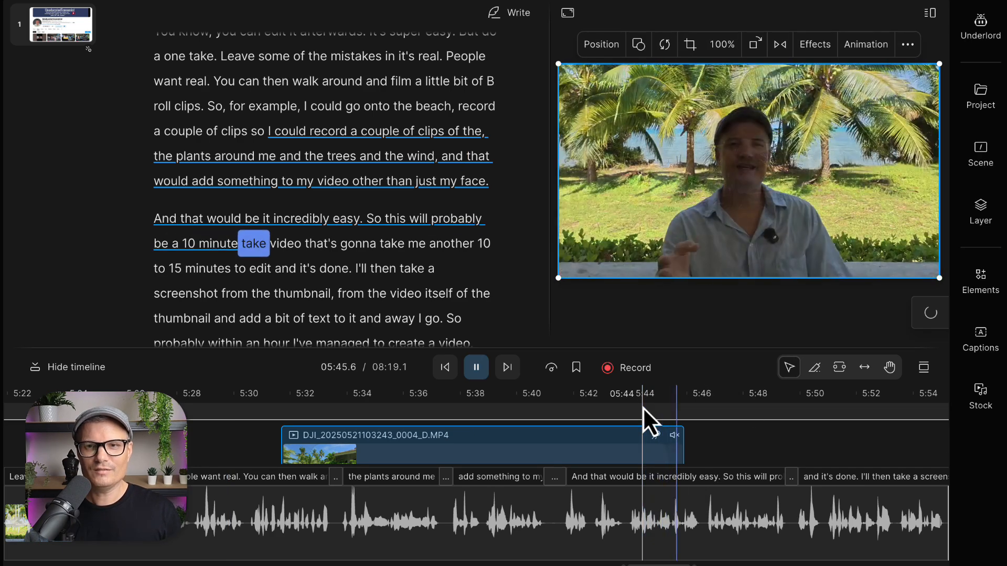
{"action": "key", "text": "space"}
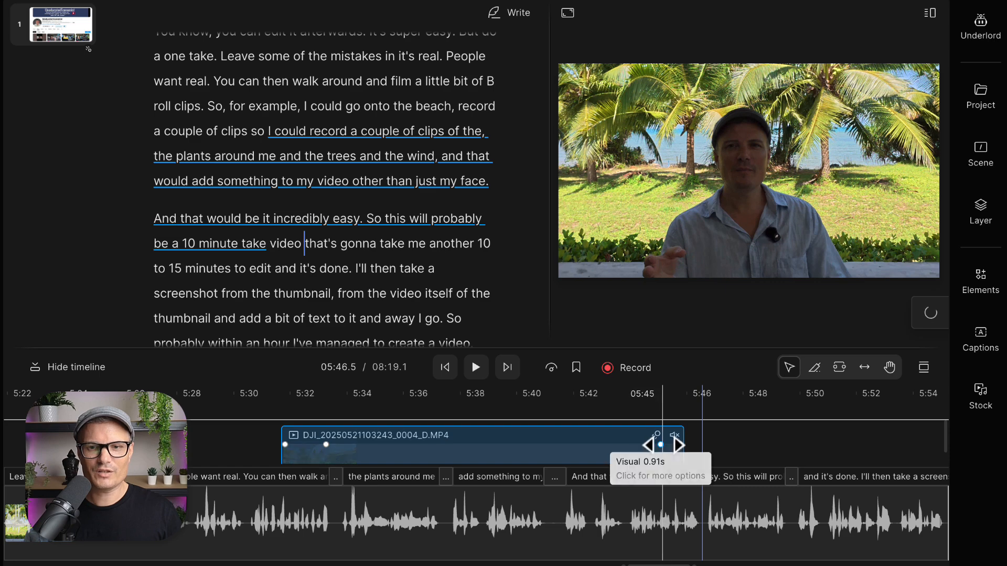
- Adjust the visual fade-out of the garden clip and replay its end from about 5:43
{"action": "left_click", "coordinate": [658, 443]}
{"action": "left_click", "coordinate": [605, 398]}
{"action": "key", "text": "space"}
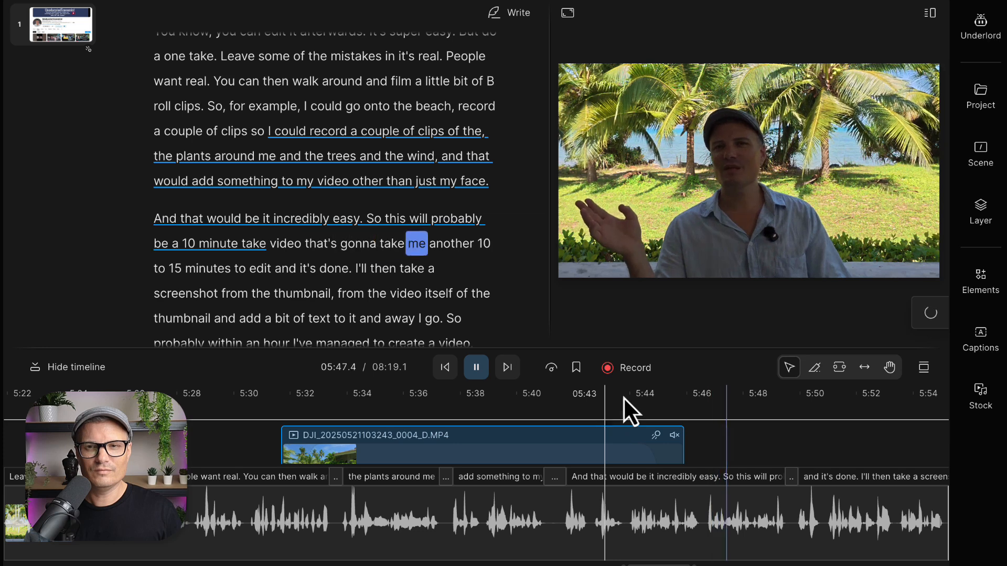
{"action": "key", "text": "space"}
- Try to enlarge the talking-head layer from its lower-right corner and reposition it in the frame
{"action": "left_click", "coordinate": [751, 197]}
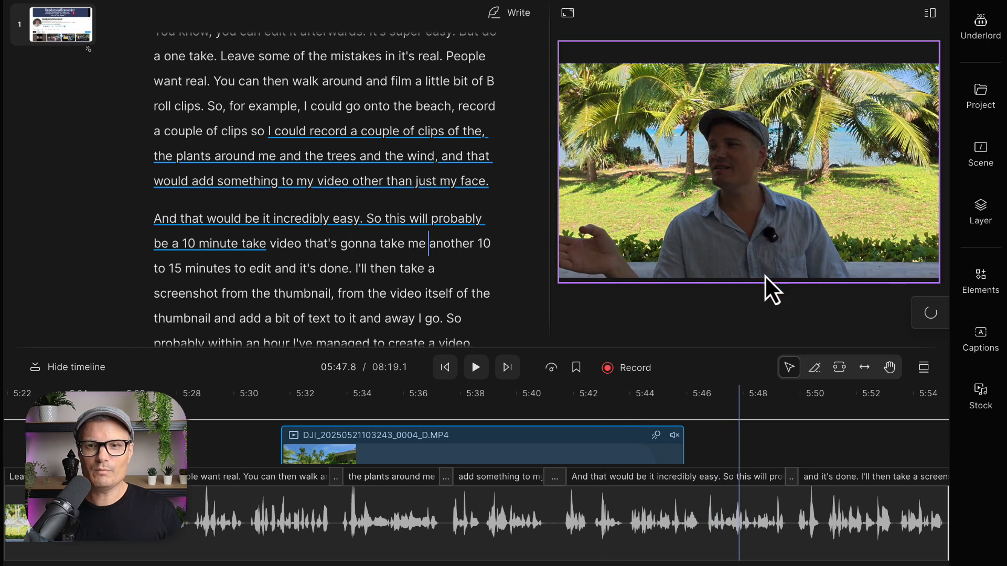
{"action": "left_click", "coordinate": [707, 77]}
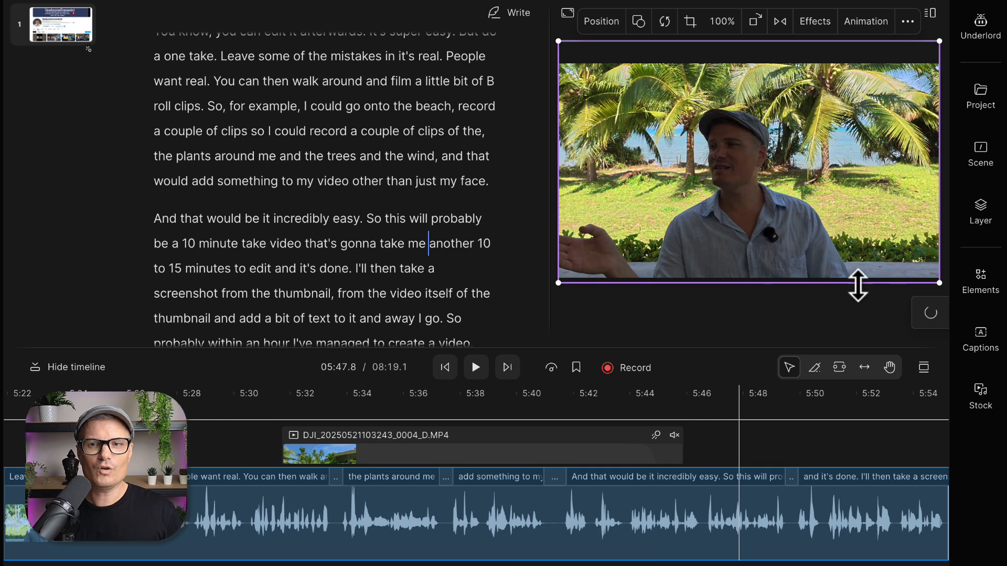
{"action": "left_click_drag", "start_coordinate": [939, 283], "coordinate": [971, 315]}
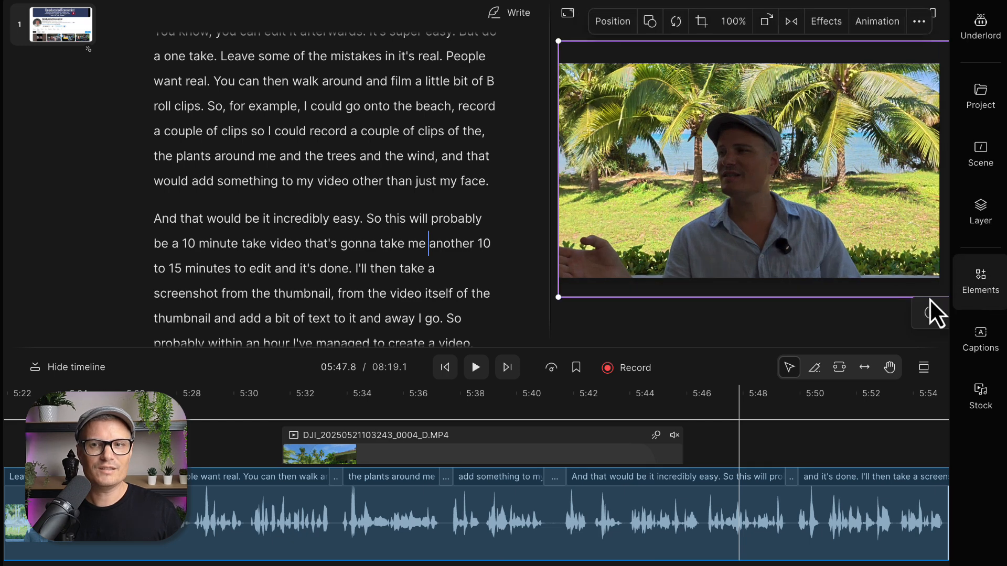
{"action": "left_click_drag", "start_coordinate": [557, 298], "coordinate": [760, 244]}
- Undo the talking-head layer's resizing and repositioning along with the last fade transition change
{"action": "key", "text": "ctrl+z"}
{"action": "key", "text": "ctrl+z"}
{"action": "key", "text": "ctrl+z"}
{"action": "key", "text": "ctrl+z"}
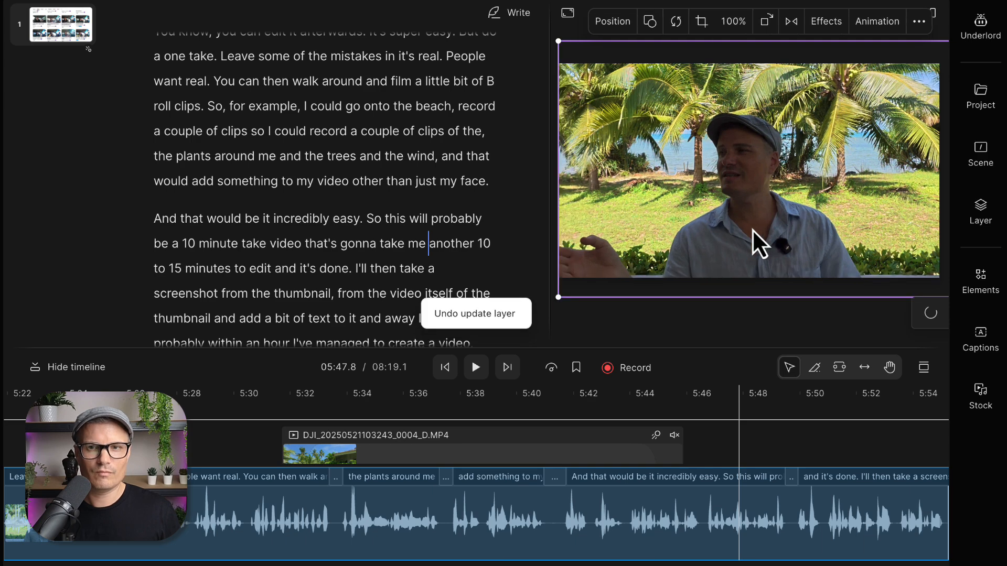
- Go to the last lines of the transcript and play the video's ending from about 8:07
{"action": "left_click", "coordinate": [753, 451]}
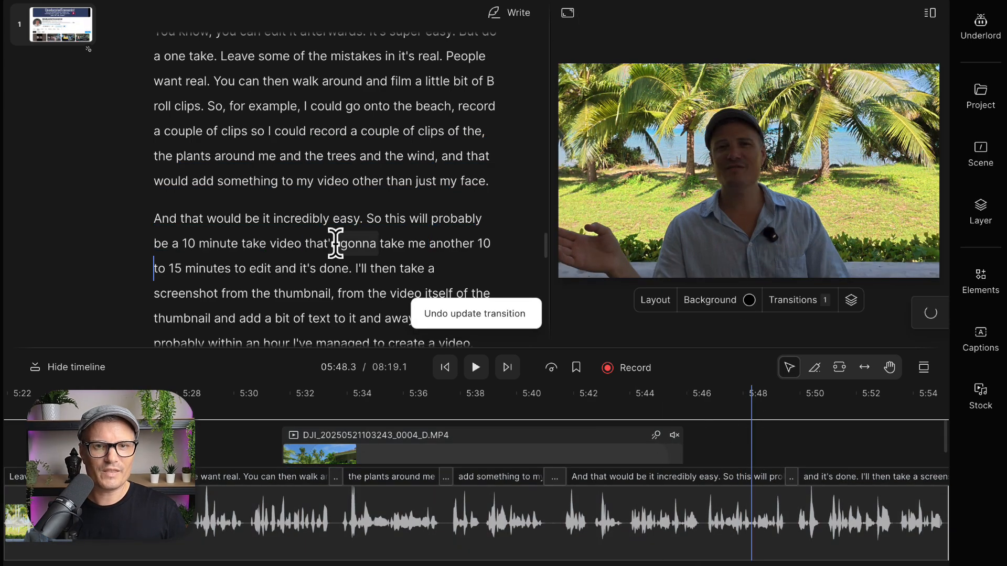
{"action": "scroll", "coordinate": [335, 243], "scroll_direction": "down", "scroll_amount": 10}
{"action": "scroll", "coordinate": [348, 242], "scroll_direction": "down", "scroll_amount": 3}
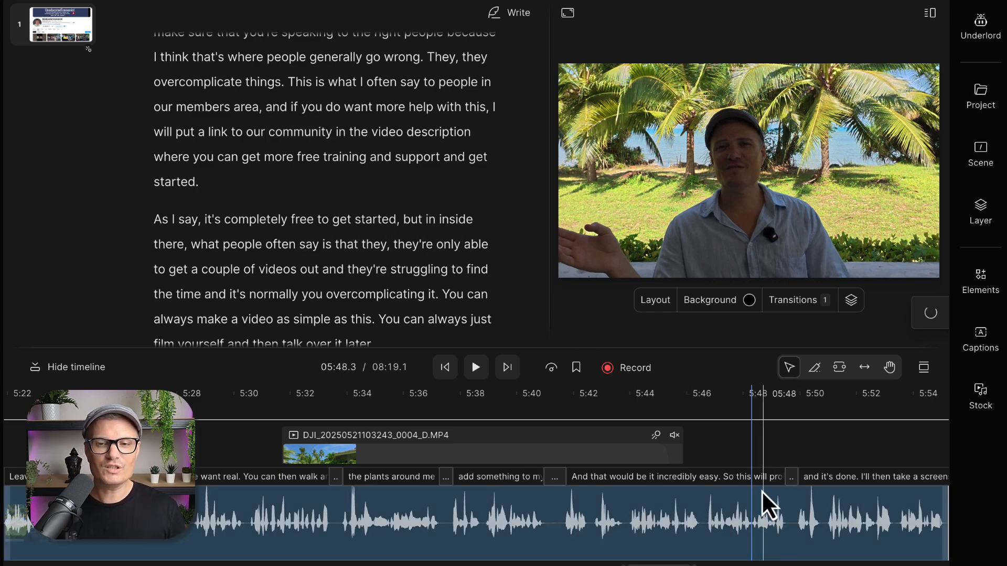
{"action": "scroll", "coordinate": [419, 285], "scroll_direction": "down", "scroll_amount": 15}
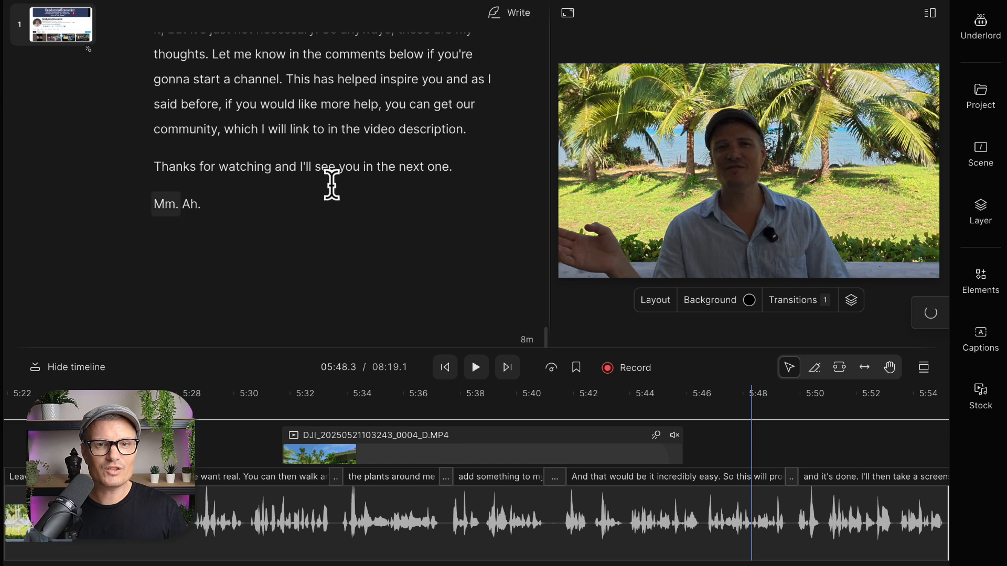
{"action": "left_click", "coordinate": [367, 166]}
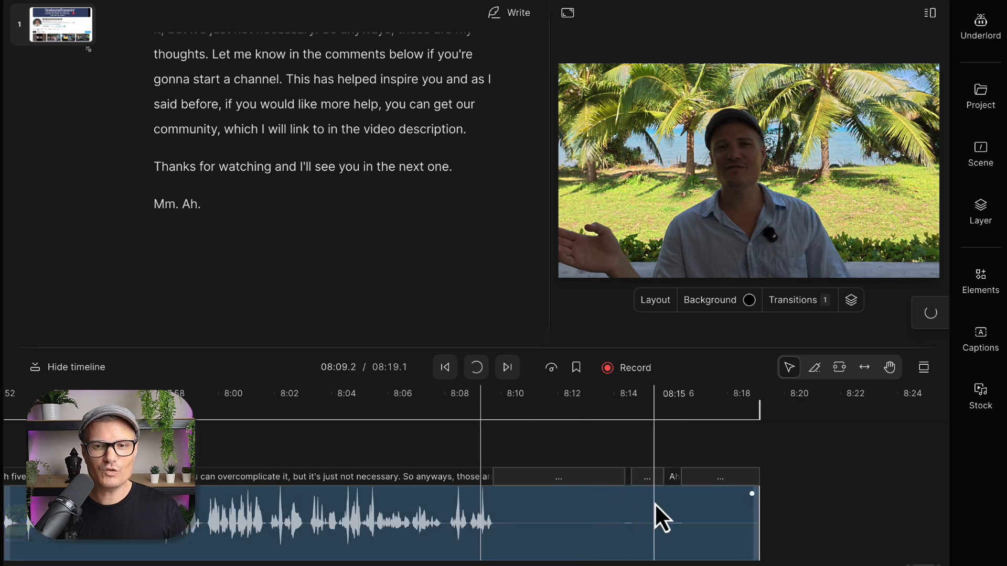
{"action": "left_click", "coordinate": [435, 397]}
{"action": "key", "text": "space"}
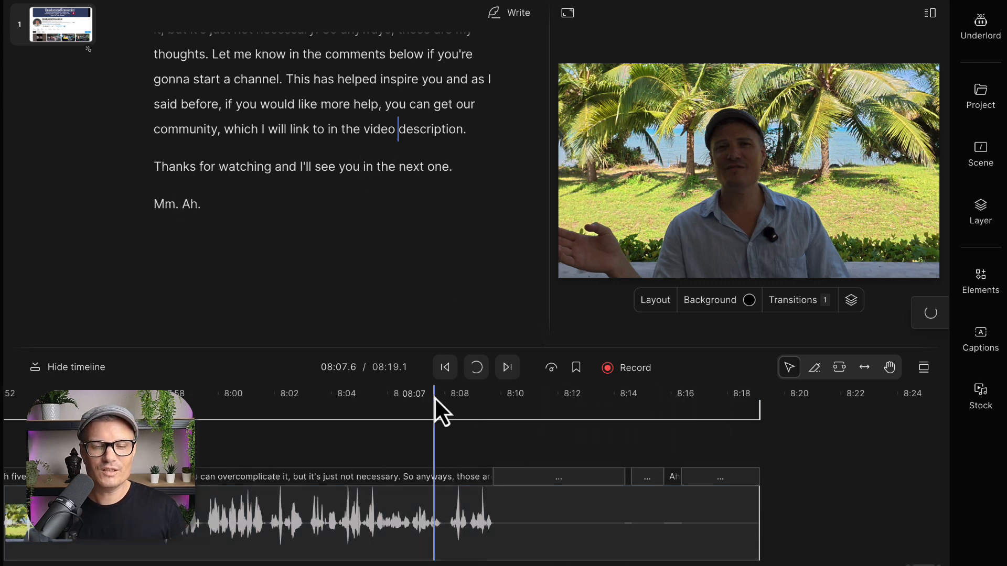
{"action": "key", "text": "space"}
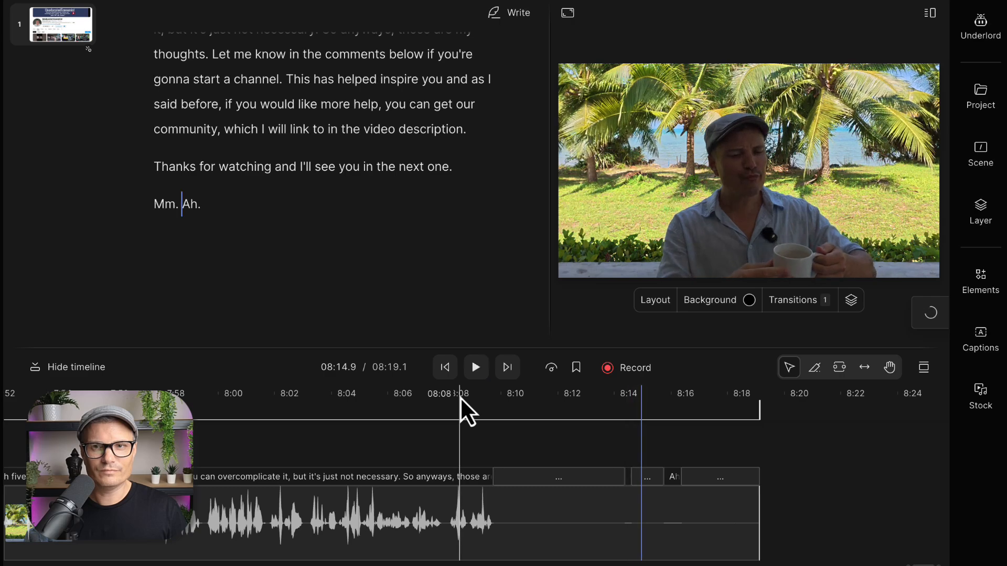
- Trim the end of the talking-head clip back to about 8:15.2, cutting the final "Ah.", and replay the ending
{"action": "left_click_drag", "start_coordinate": [760, 544], "coordinate": [632, 540]}
{"action": "left_click", "coordinate": [445, 401]}
{"action": "key", "text": "space"}
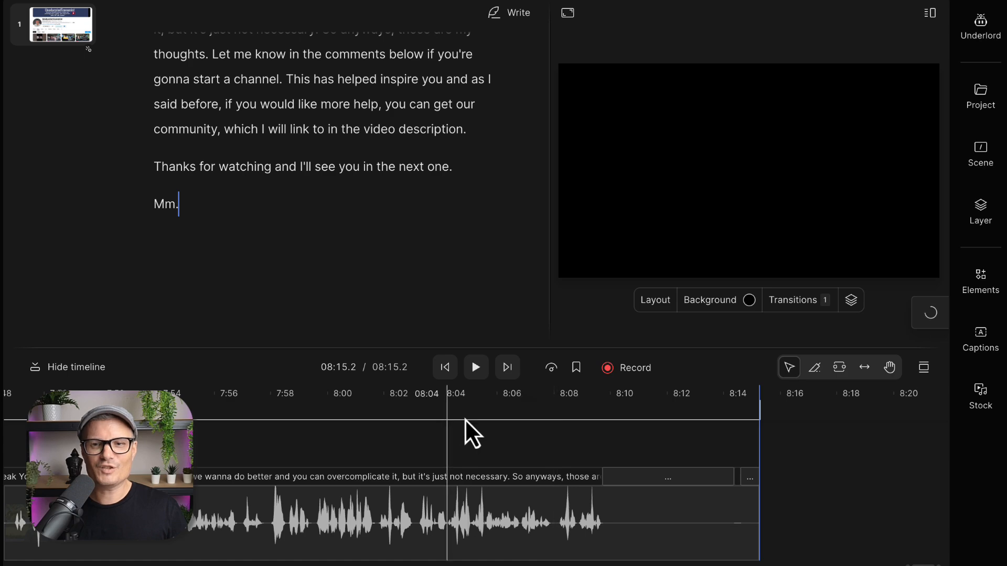
- Remove the scene's outgoing Smart transition at the end of the video and move the playhead to about 8:06.9
{"action": "left_click", "coordinate": [742, 512]}
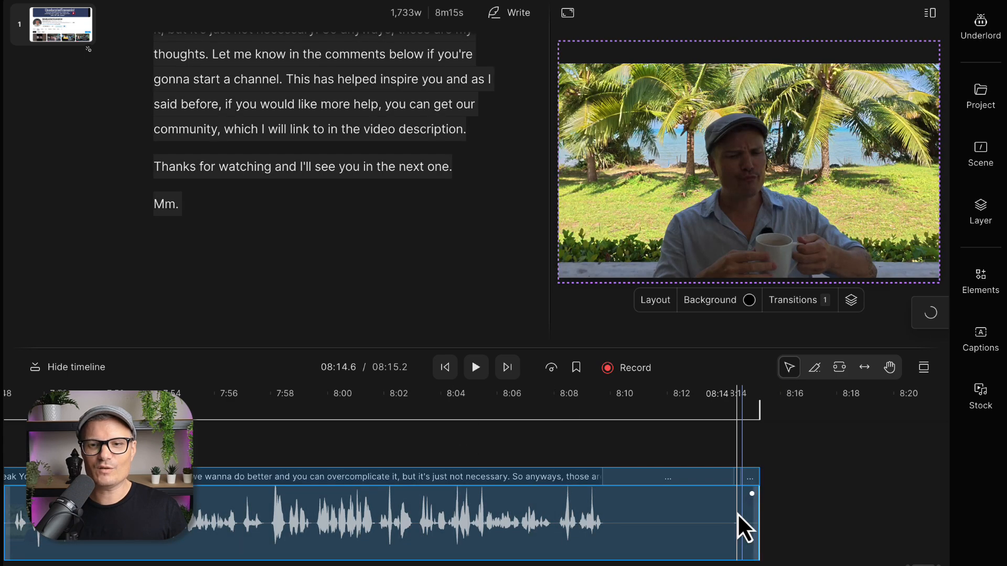
{"action": "left_click", "coordinate": [981, 158]}
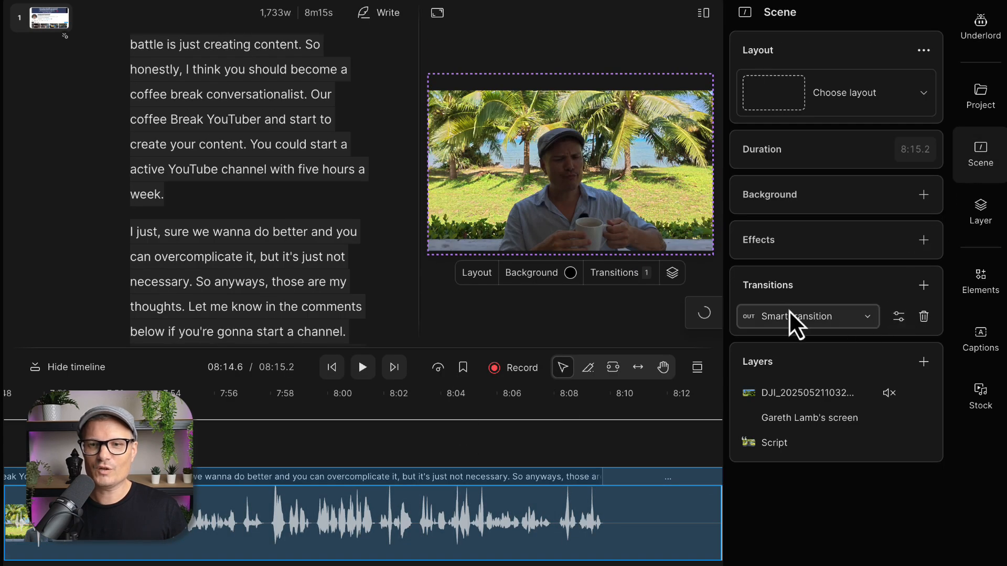
{"action": "left_click", "coordinate": [925, 317]}
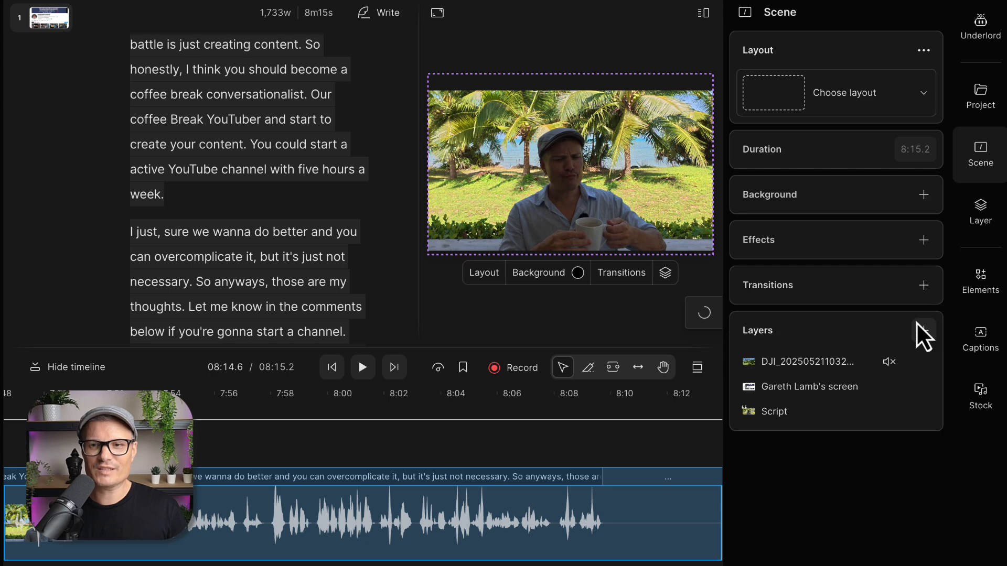
{"action": "left_click", "coordinate": [984, 156]}
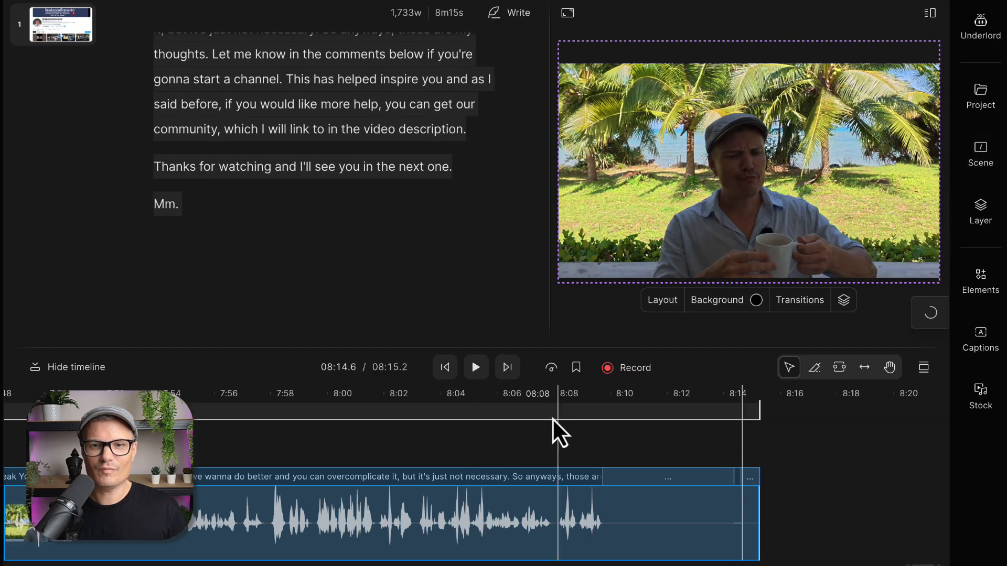
{"action": "left_click", "coordinate": [522, 398]}
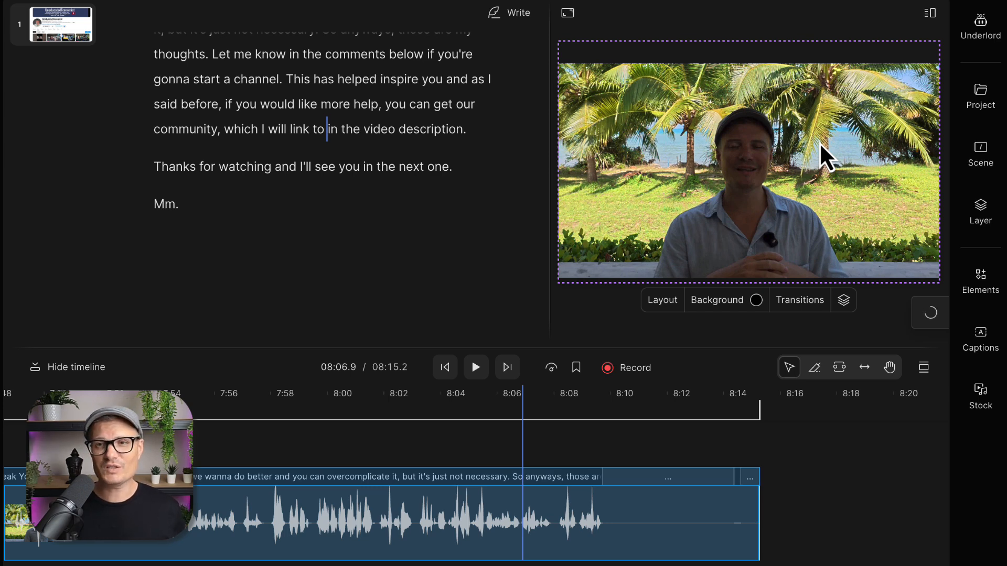
- Prepare a video export with Local export as the destination and check the available resolutions, keeping 1080p
{"action": "left_click", "coordinate": [947, 2]}
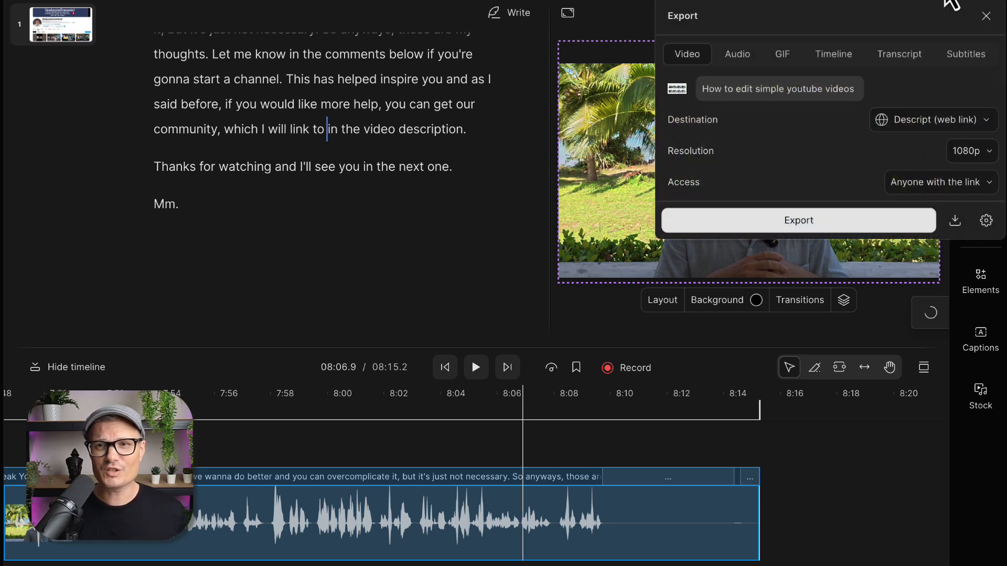
{"action": "left_click", "coordinate": [936, 125]}
{"action": "left_click", "coordinate": [951, 186]}
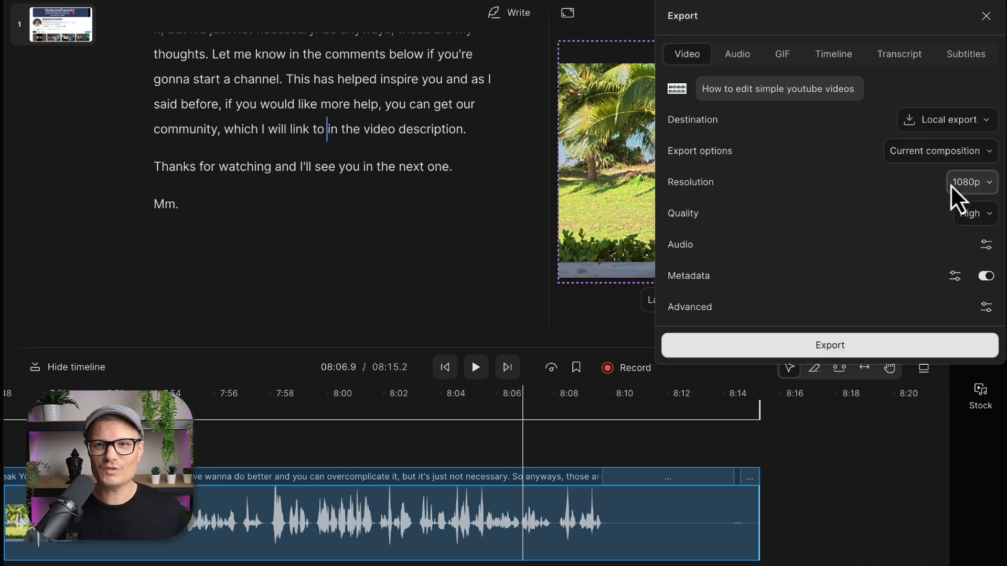
{"action": "left_click", "coordinate": [988, 184]}
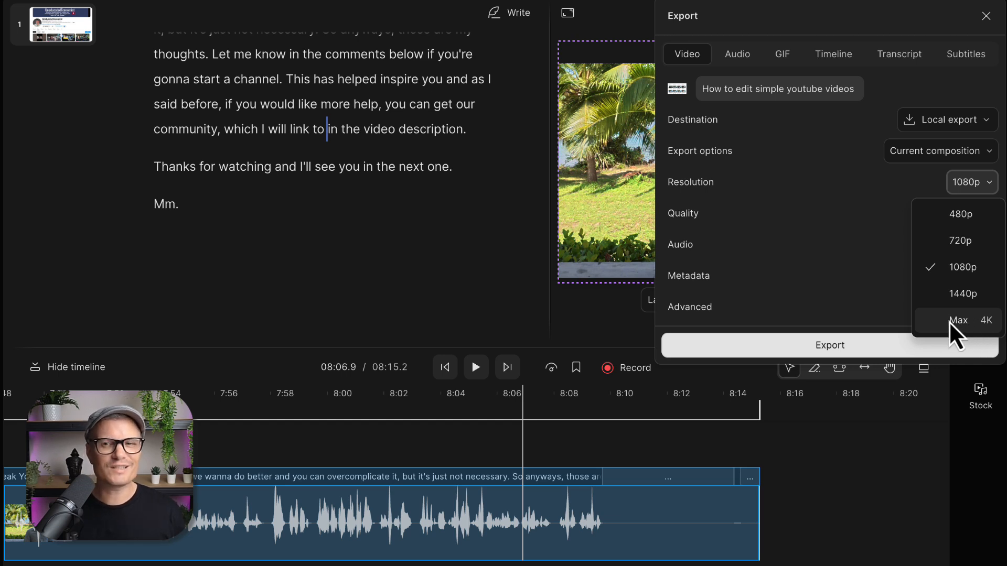
{"action": "left_click", "coordinate": [937, 187]}
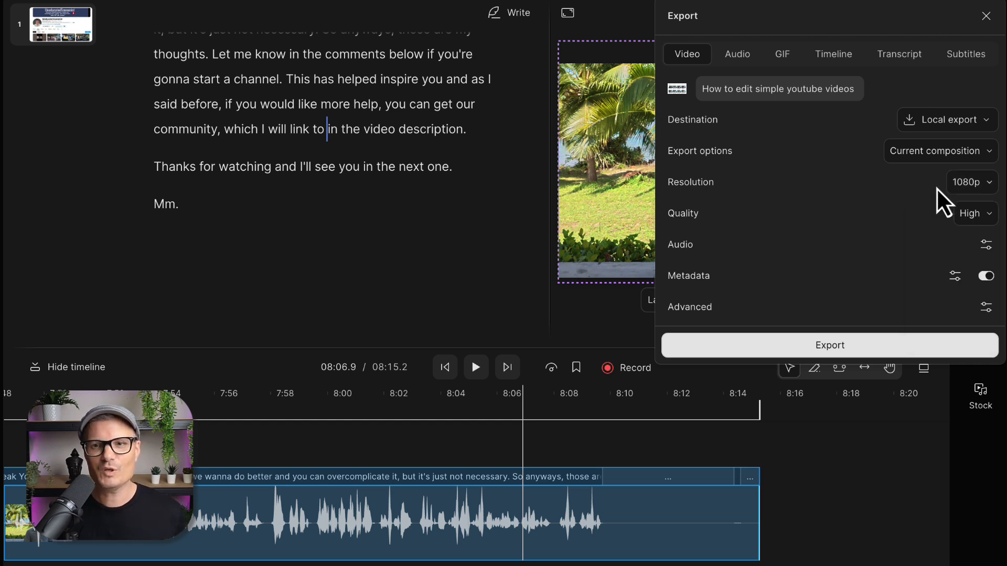